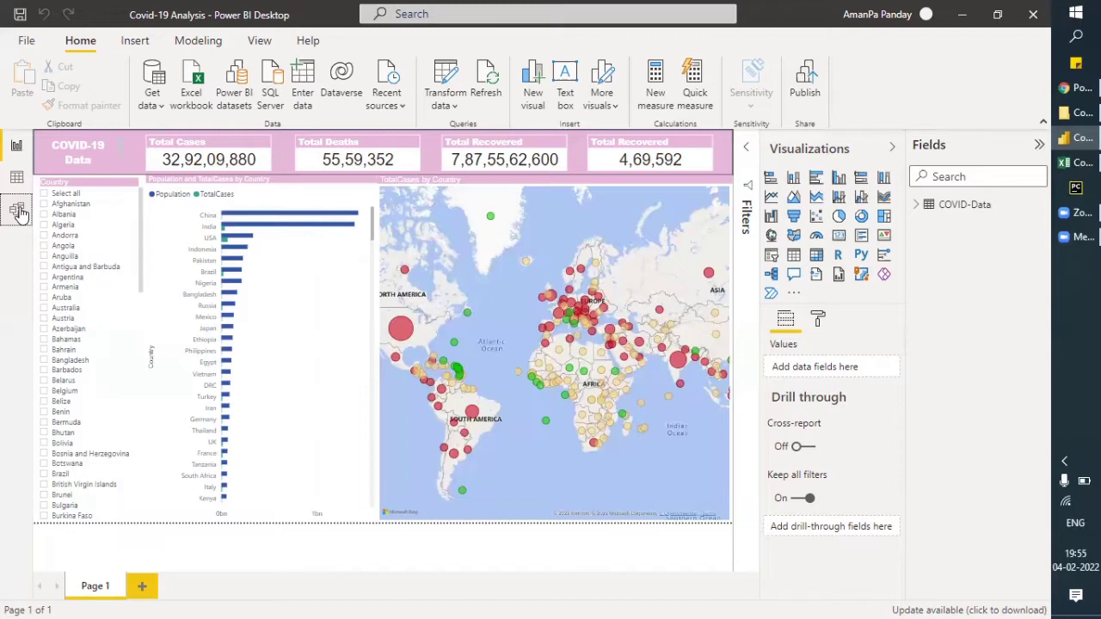
Step: In the model view, create a new security role named RegionView
{"action": "left_click", "coordinate": [17, 210]}
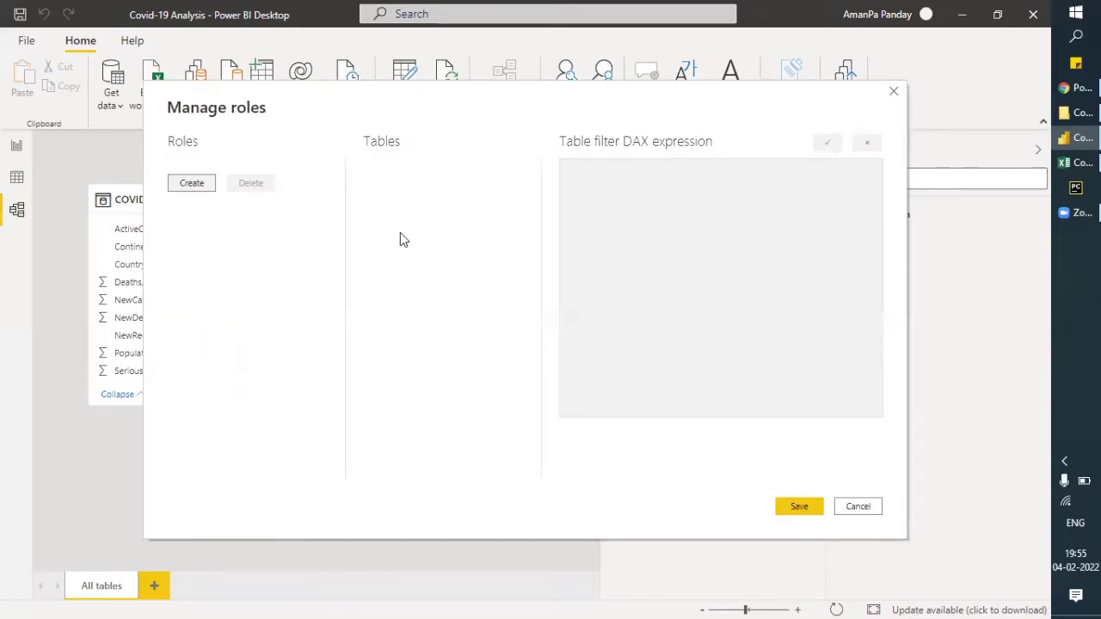
{"action": "left_click", "coordinate": [191, 184]}
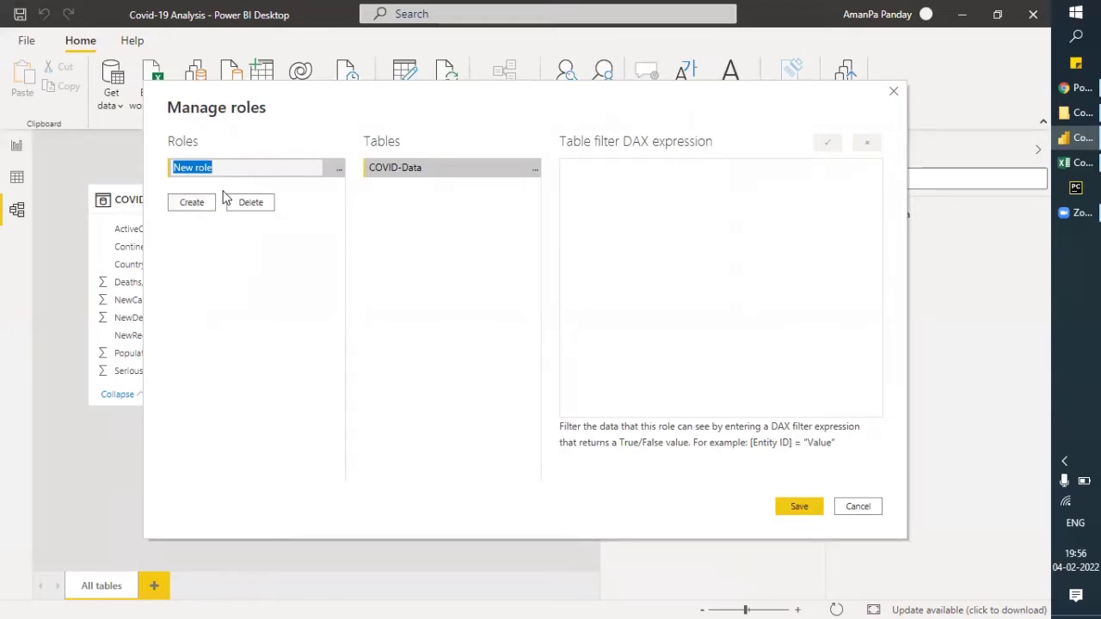
{"action": "type", "text": "RegionView"}
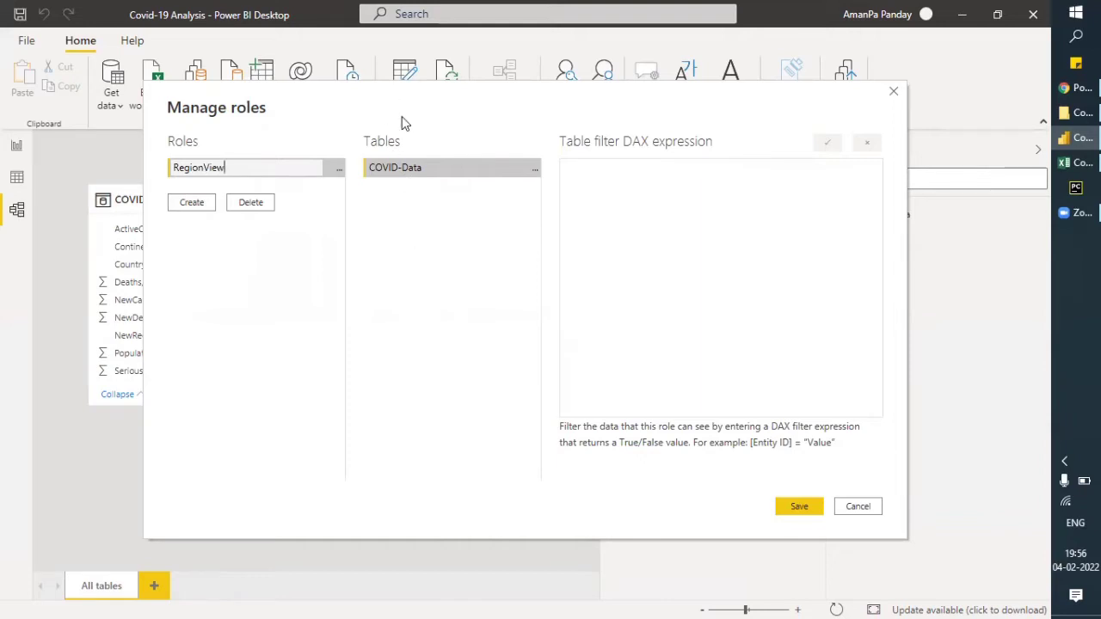
Step: Add a table filter on the Country column of COVID-Data to the RegionView role
{"action": "left_click_drag", "start_coordinate": [401, 117], "coordinate": [420, 62]}
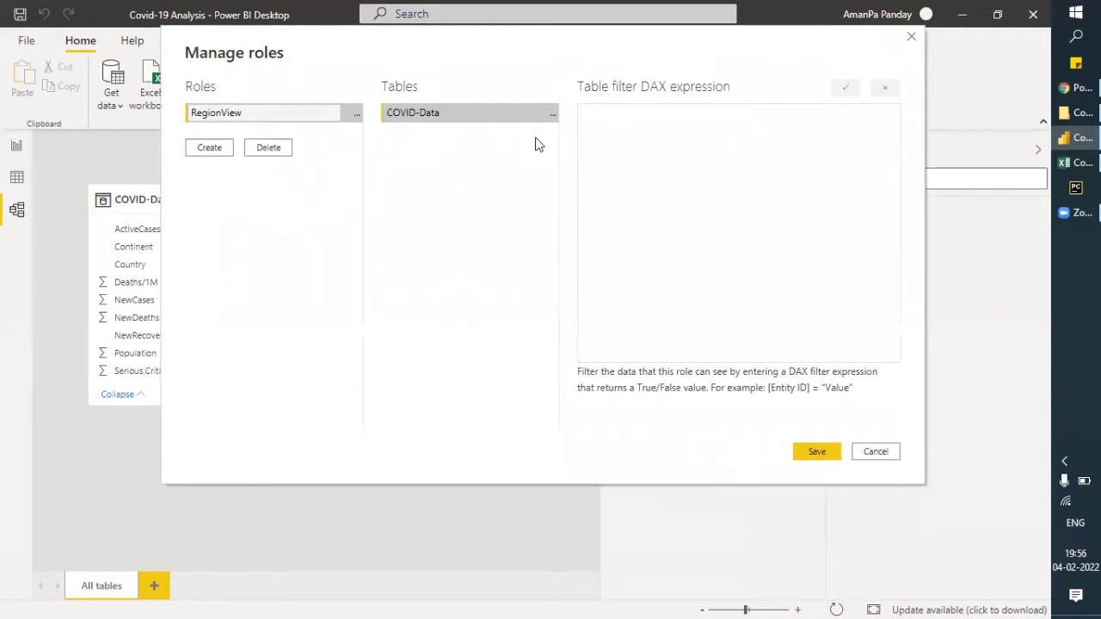
{"action": "left_click", "coordinate": [542, 115]}
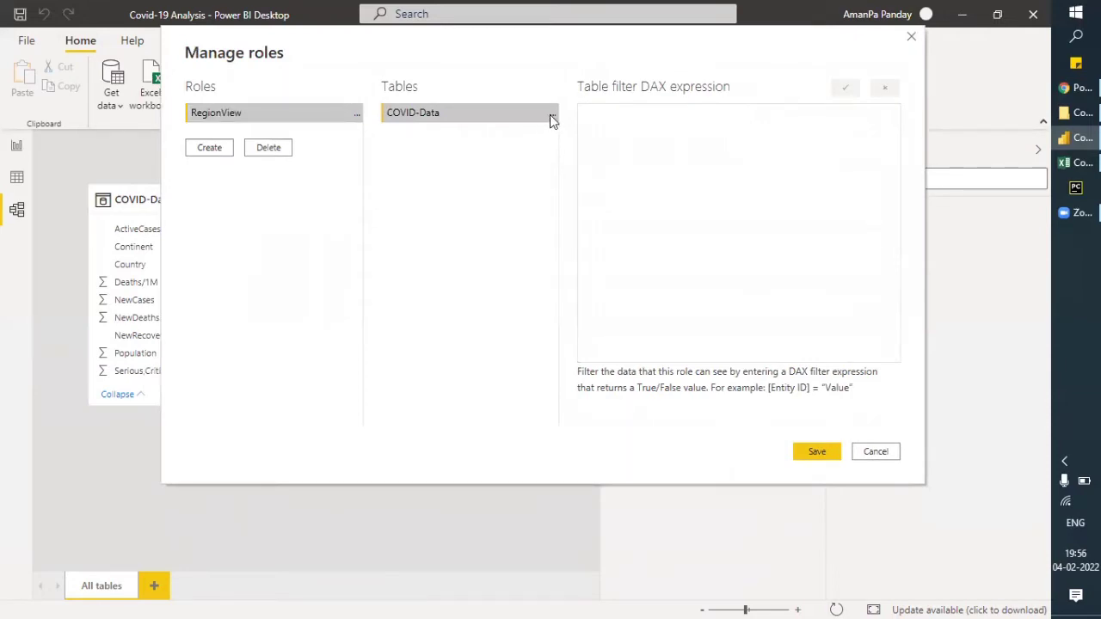
{"action": "left_click", "coordinate": [551, 117]}
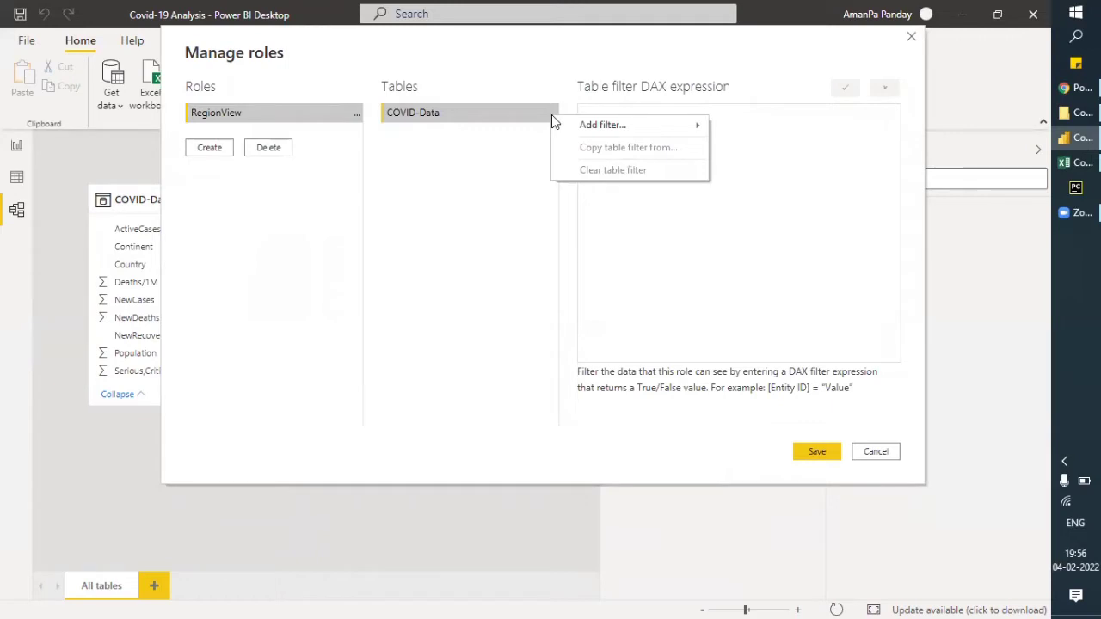
{"action": "mouse_move", "coordinate": [581, 127]}
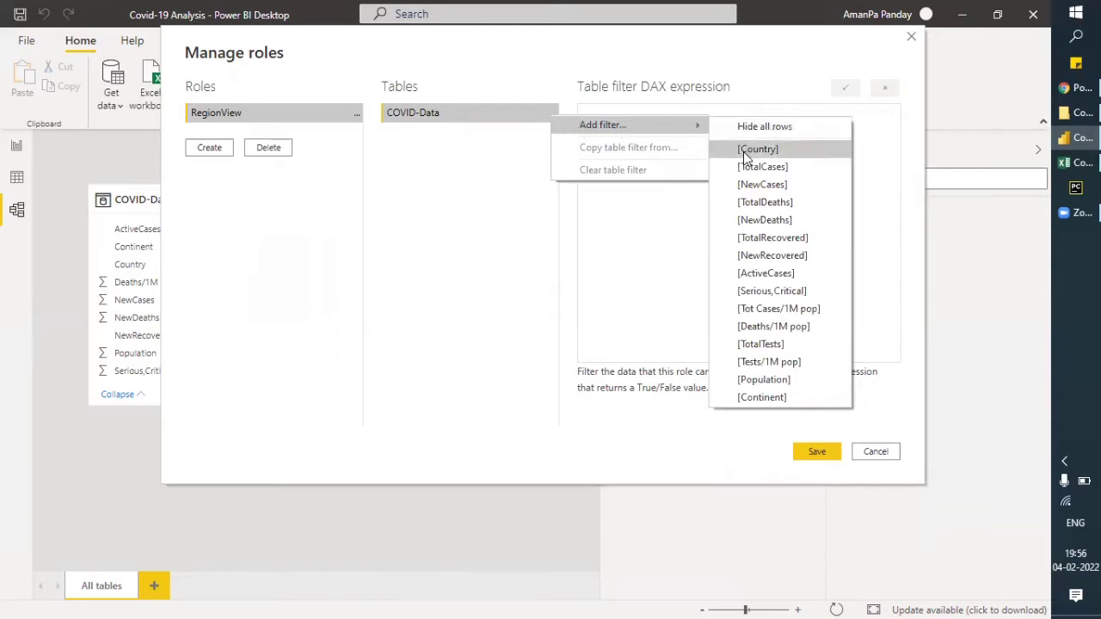
{"action": "left_click", "coordinate": [745, 152]}
{"action": "mouse_move", "coordinate": [587, 120]}
{"action": "left_mouse_down"}
{"action": "mouse_move", "coordinate": [698, 119]}
{"action": "mouse_move", "coordinate": [582, 123]}
{"action": "left_mouse_up"}
{"action": "left_click", "coordinate": [698, 119]}
{"action": "left_click", "coordinate": [630, 152]}
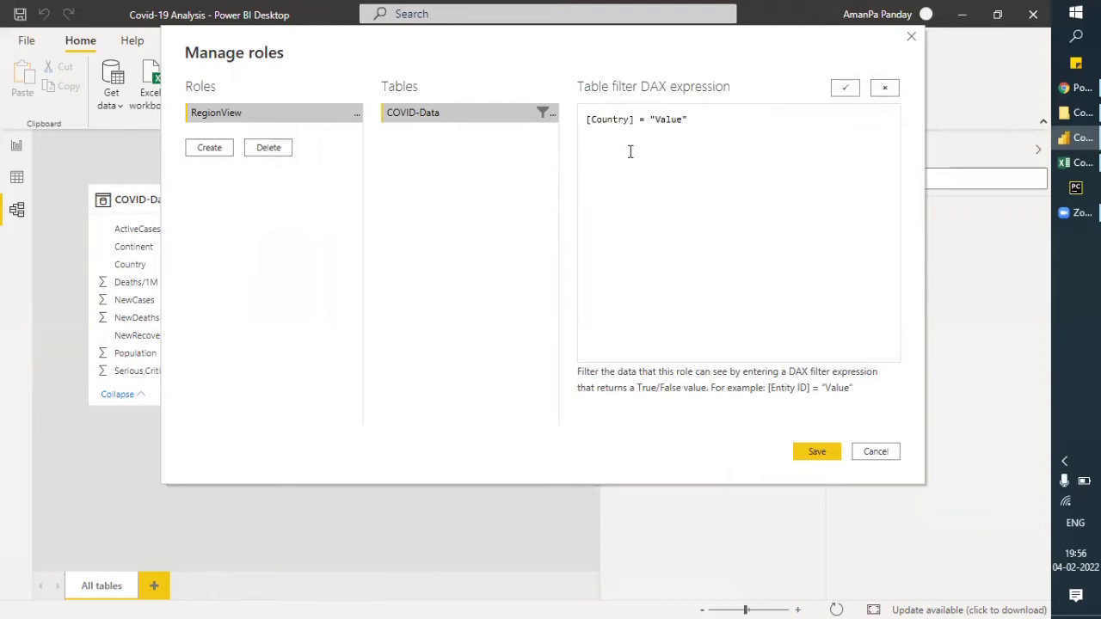
Step: Replace the placeholder value in the filter expression so it reads [Country] = "USA"
{"action": "left_click_drag", "start_coordinate": [654, 120], "coordinate": [685, 120]}
{"action": "left_click", "coordinate": [685, 120]}
{"action": "key", "text": "BackSpace"}
{"action": "key", "text": "BackSpace"}
{"action": "key", "text": "BackSpace"}
{"action": "key", "text": "BackSpace"}
{"action": "key", "text": "BackSpace"}
{"action": "type", "text": "USA"}
Step: Rename the RegionView role as RegionUSA
{"action": "left_click", "coordinate": [357, 118]}
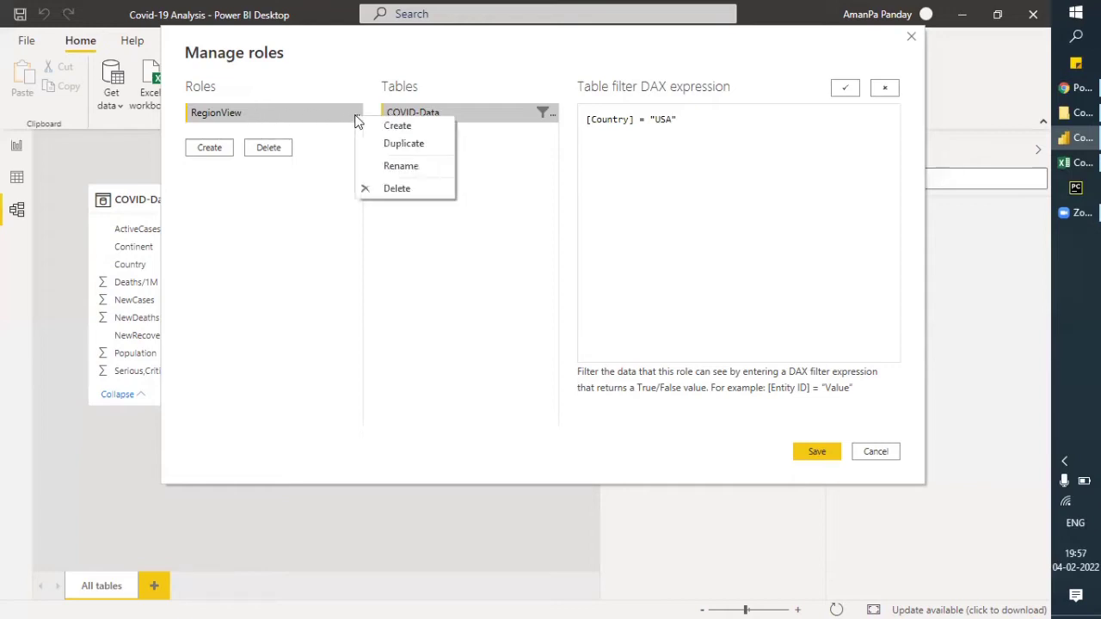
{"action": "left_click", "coordinate": [374, 166]}
{"action": "left_click", "coordinate": [268, 112]}
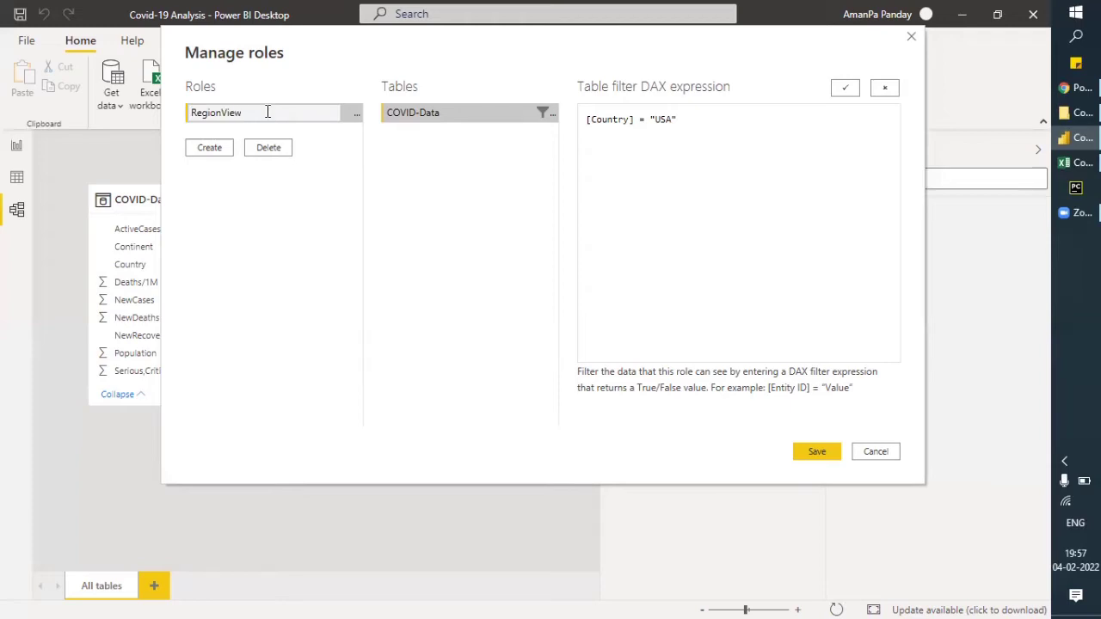
{"action": "key", "text": "BackSpace"}
{"action": "key", "text": "BackSpace"}
{"action": "key", "text": "BackSpace"}
{"action": "key", "text": "BackSpace"}
{"action": "type", "text": "USA"}
{"action": "left_click", "coordinate": [688, 146]}
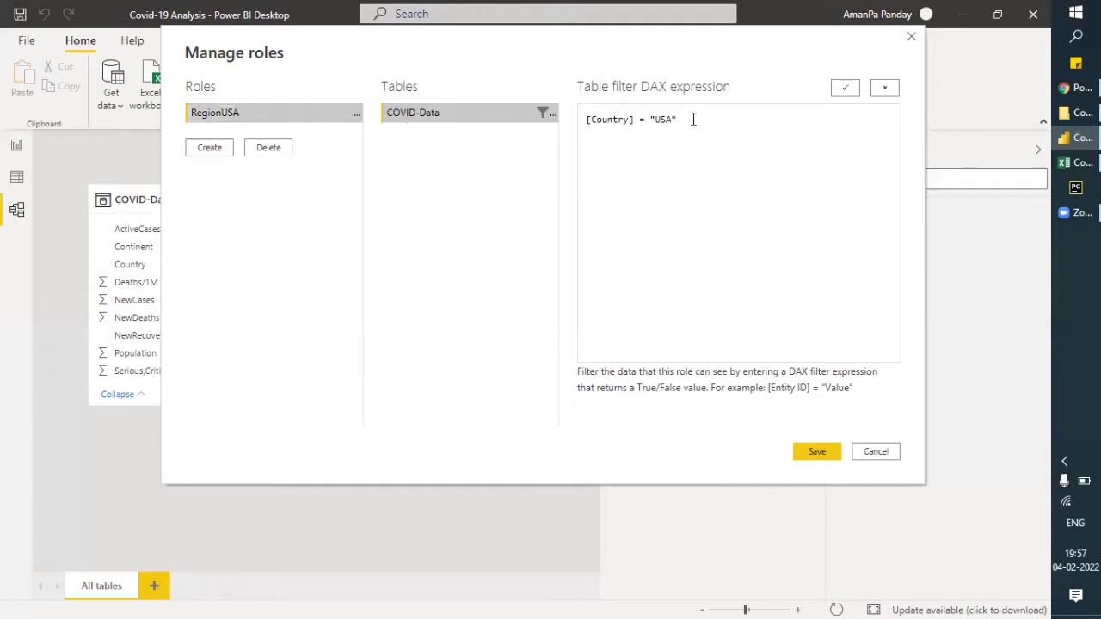
Step: Validate the RegionUSA role's DAX filter expression and save the roles
{"action": "left_click_drag", "start_coordinate": [679, 118], "coordinate": [586, 119]}
{"action": "left_click", "coordinate": [676, 166]}
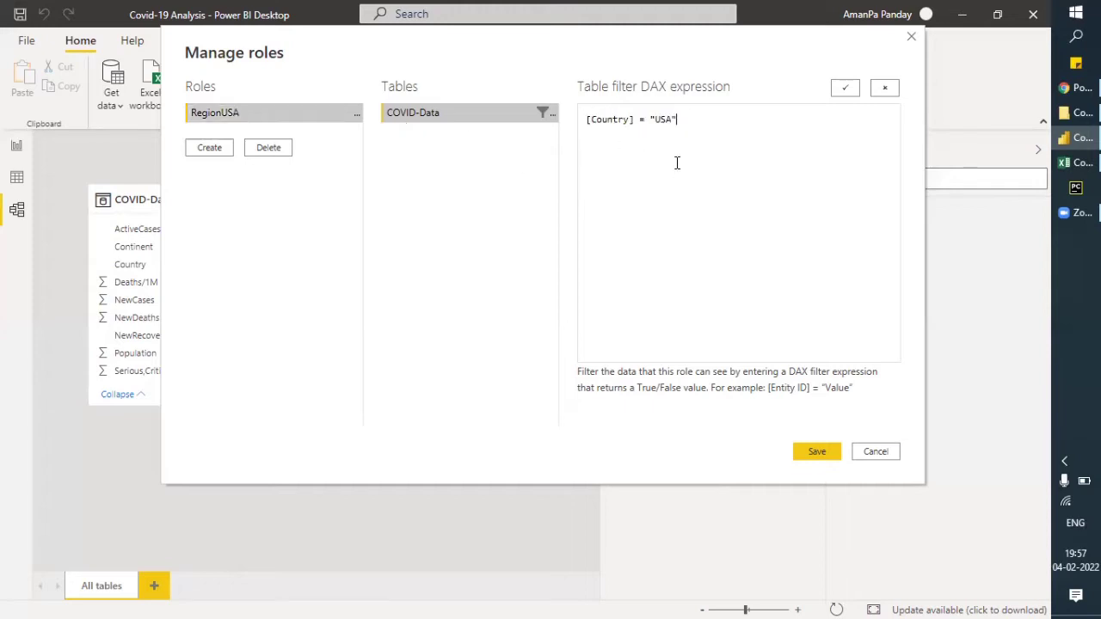
{"action": "left_click", "coordinate": [844, 90]}
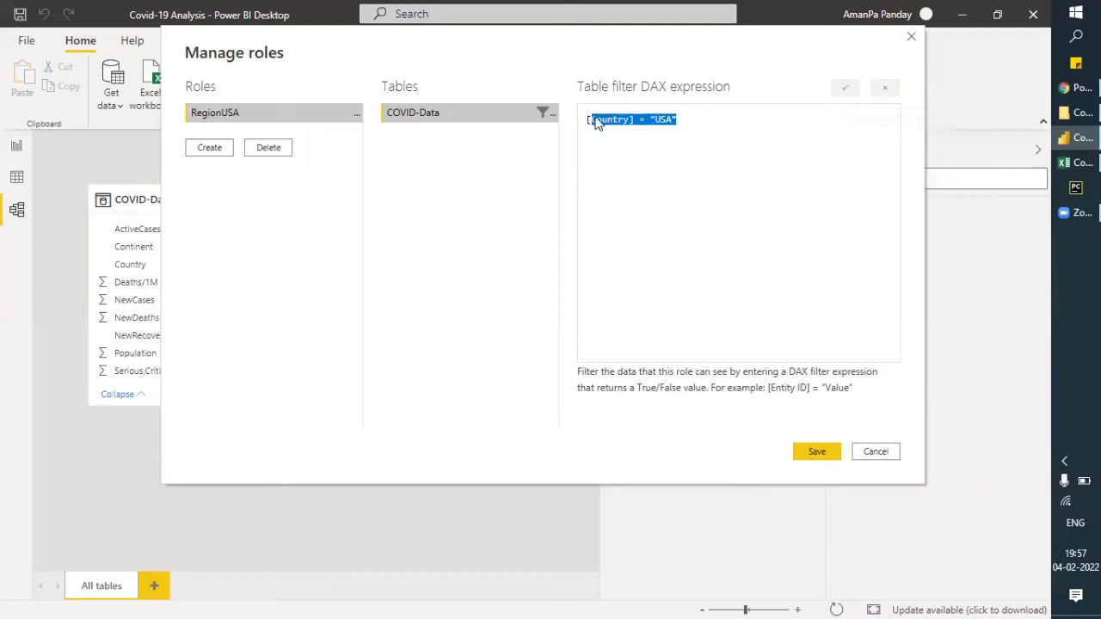
{"action": "left_click", "coordinate": [641, 165]}
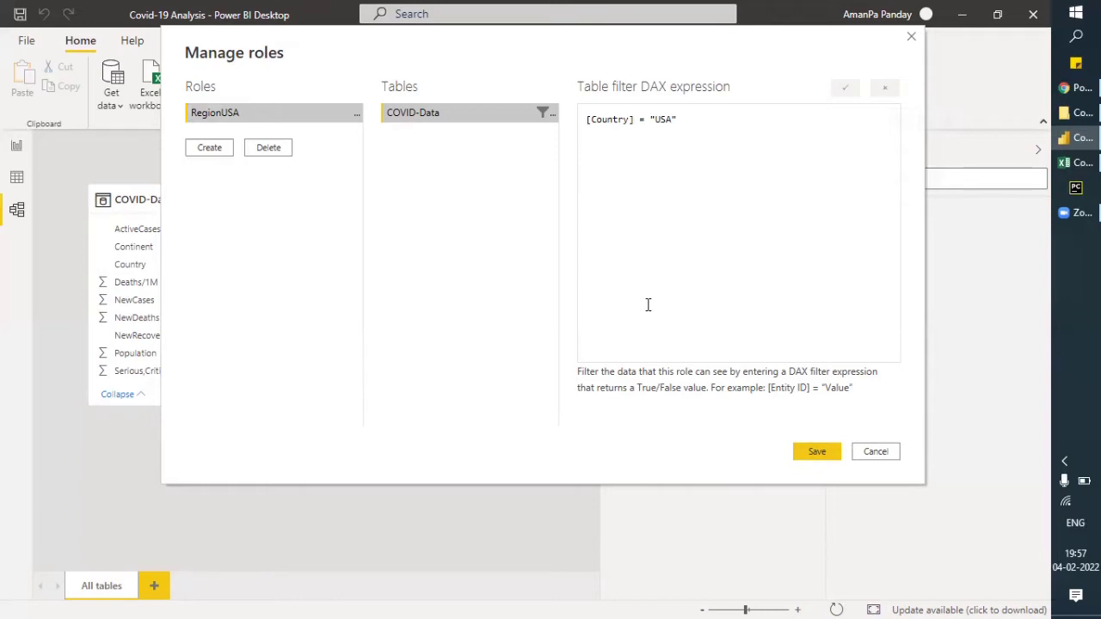
{"action": "left_click", "coordinate": [820, 450]}
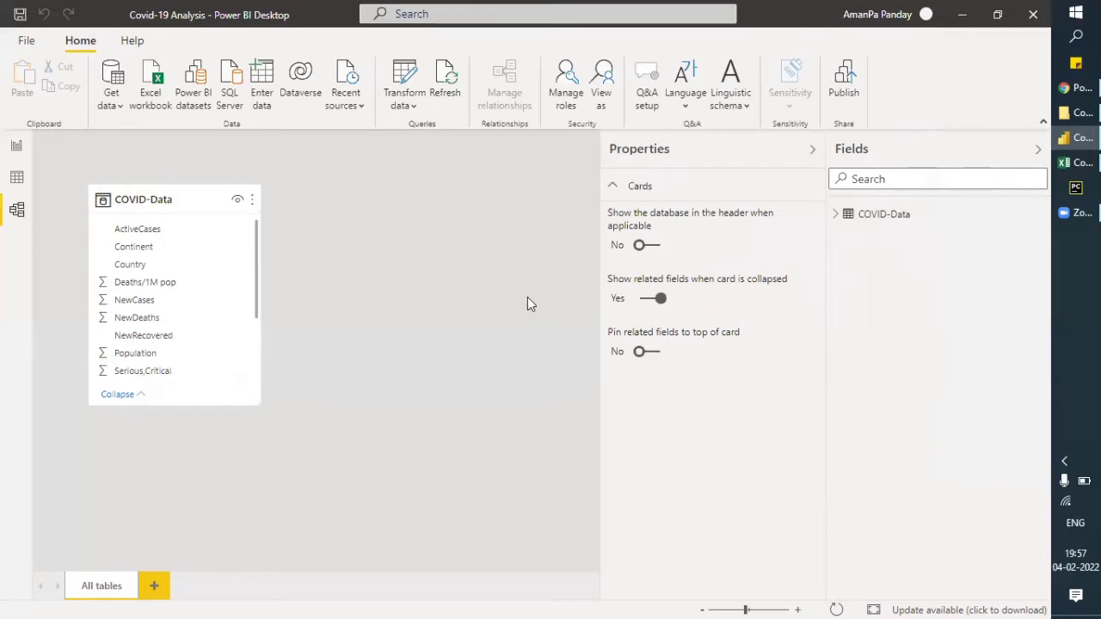
Step: Return to the report and view it as the RegionUSA role to test the filter
{"action": "left_click", "coordinate": [17, 148]}
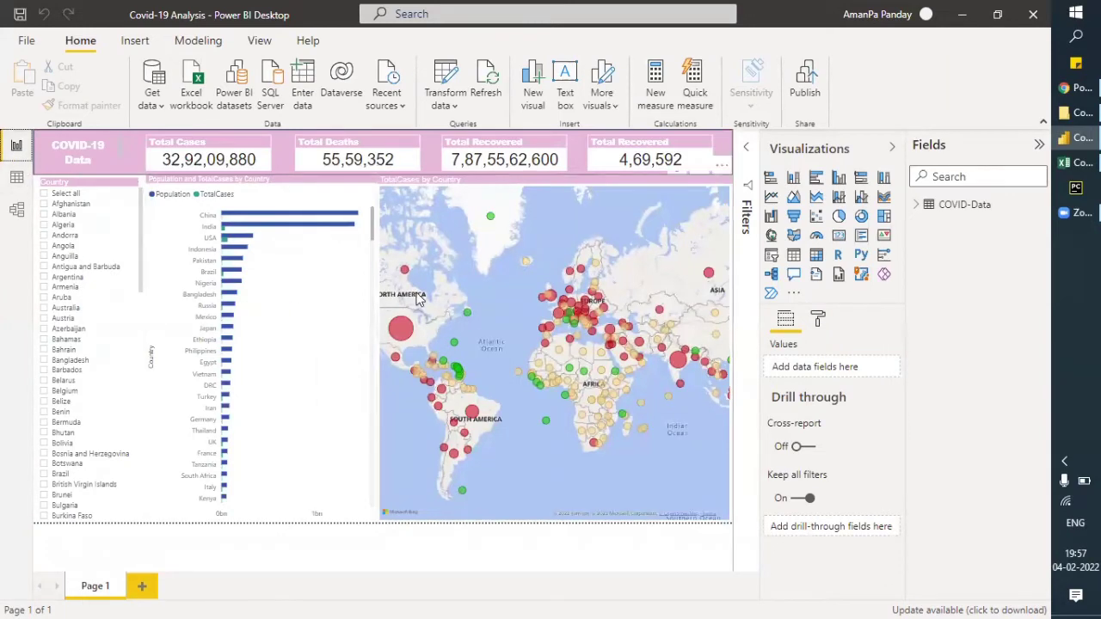
{"action": "left_click", "coordinate": [205, 48]}
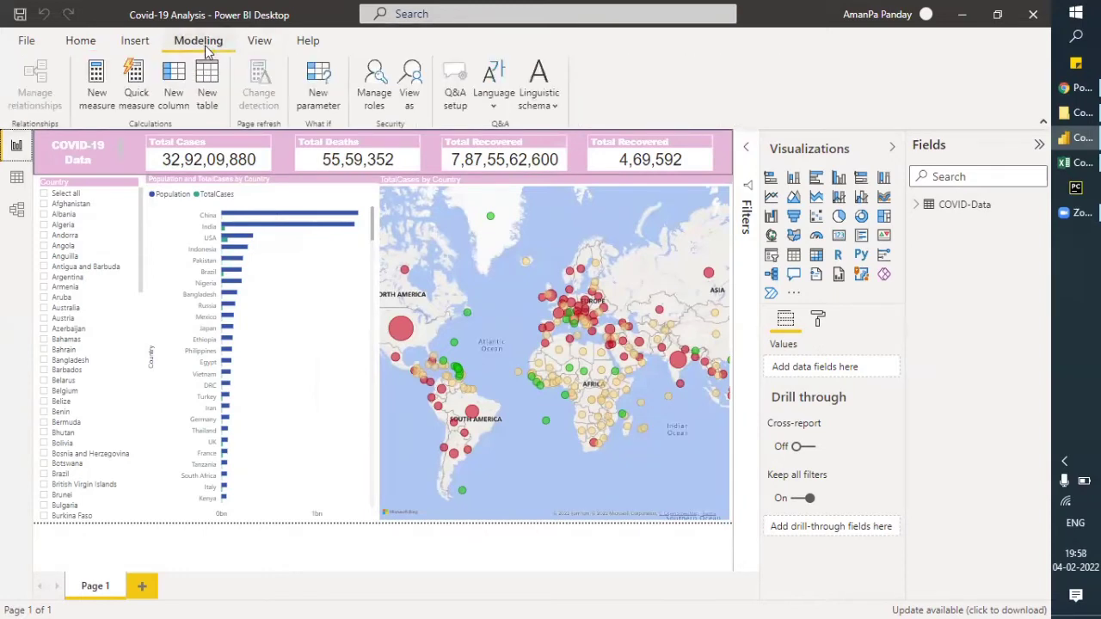
{"action": "left_click", "coordinate": [411, 93]}
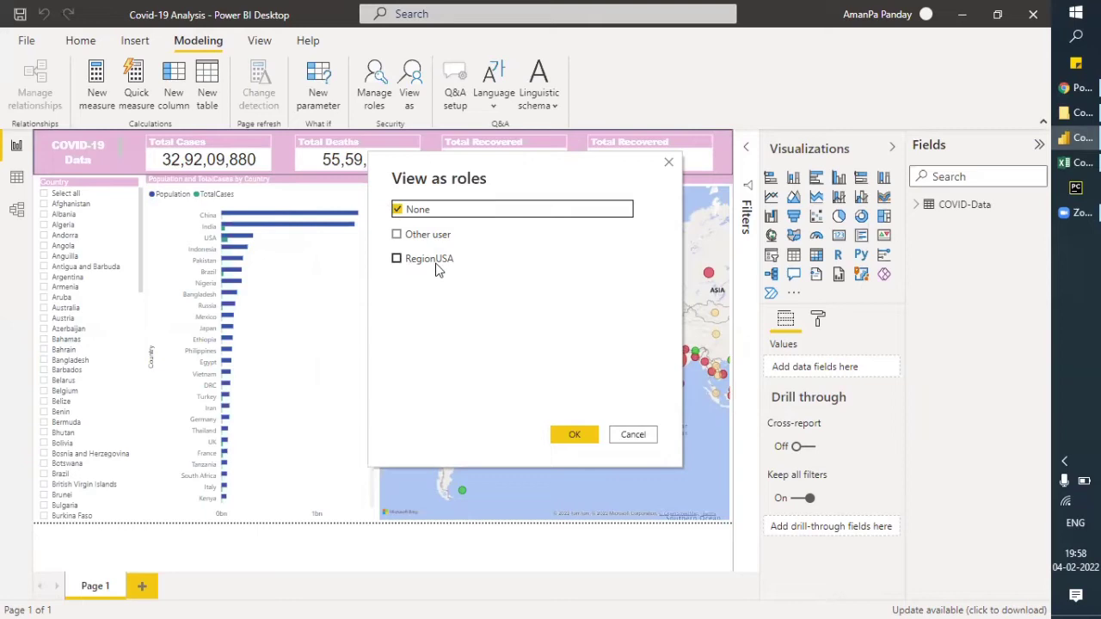
{"action": "left_click", "coordinate": [396, 259]}
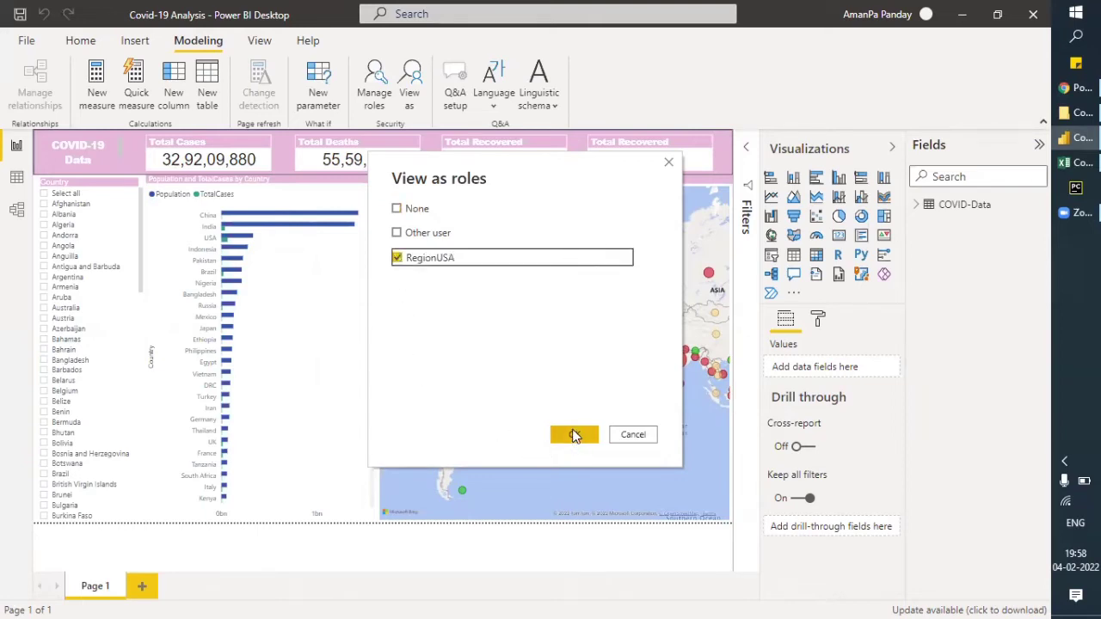
{"action": "left_click", "coordinate": [574, 435]}
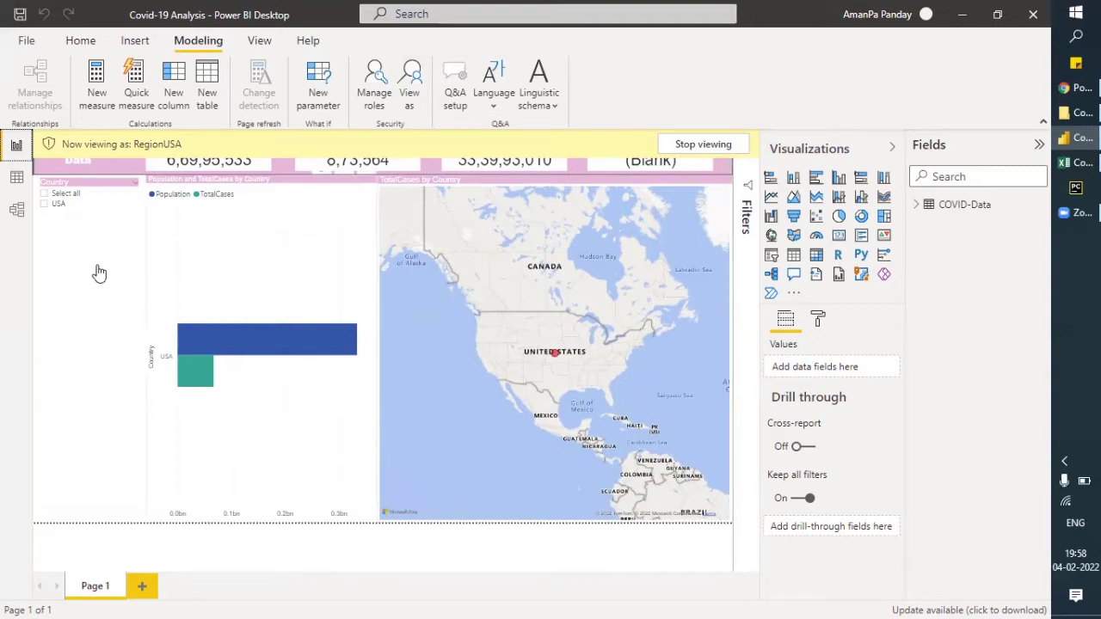
Step: Examine the COVID-Data table's rows under the RegionUSA role, then return to the report and stop viewing as that role
{"action": "left_click", "coordinate": [19, 181]}
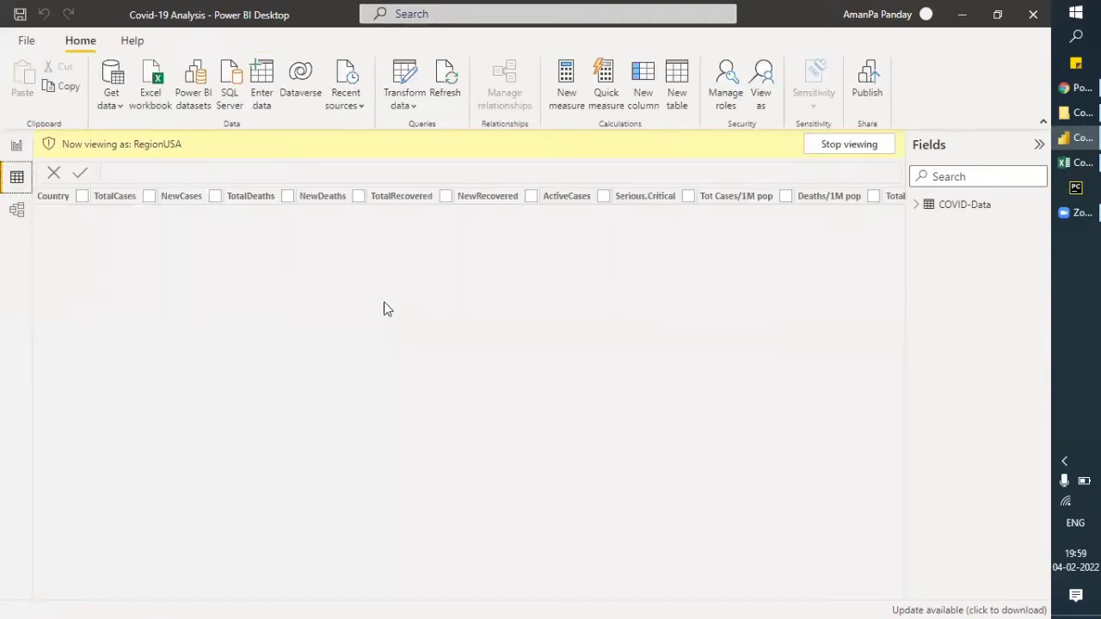
{"action": "left_click", "coordinate": [946, 205]}
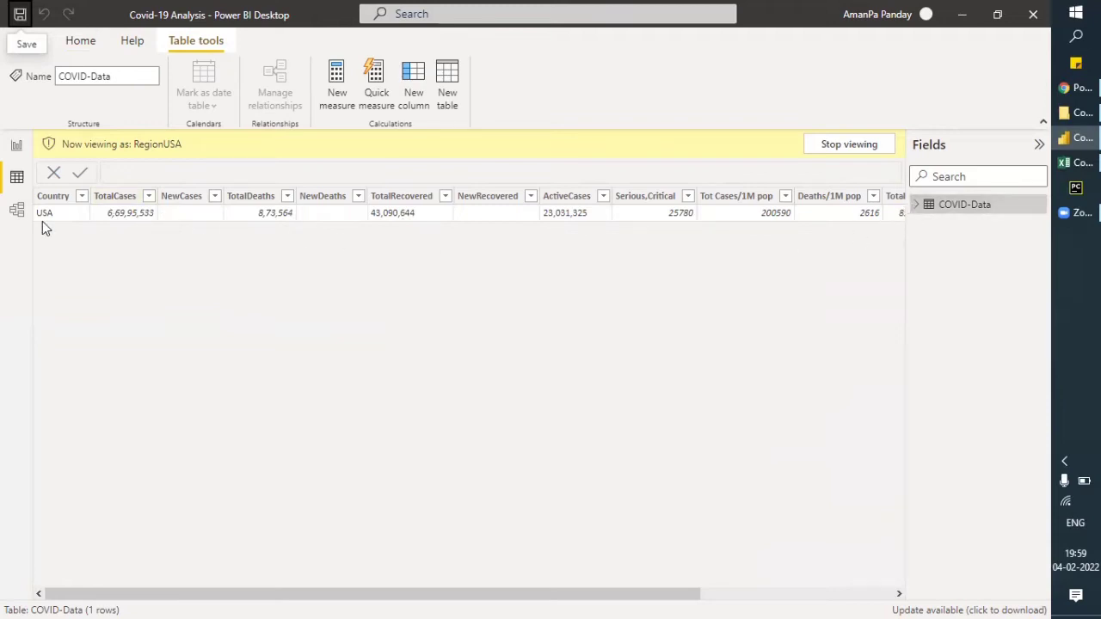
{"action": "left_click", "coordinate": [17, 148]}
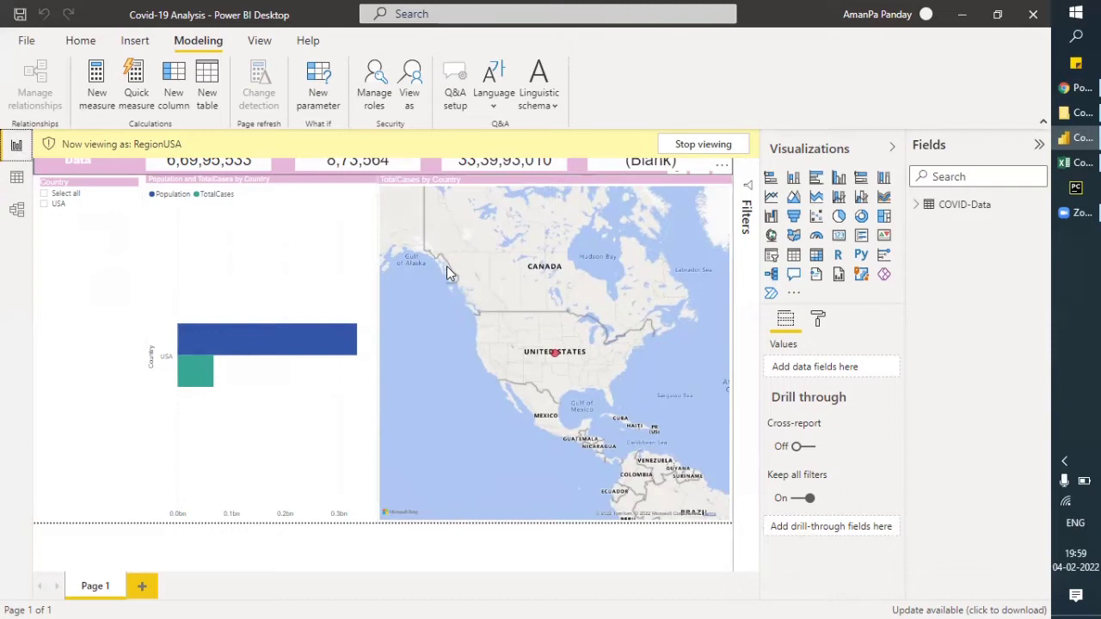
{"action": "left_click", "coordinate": [733, 148]}
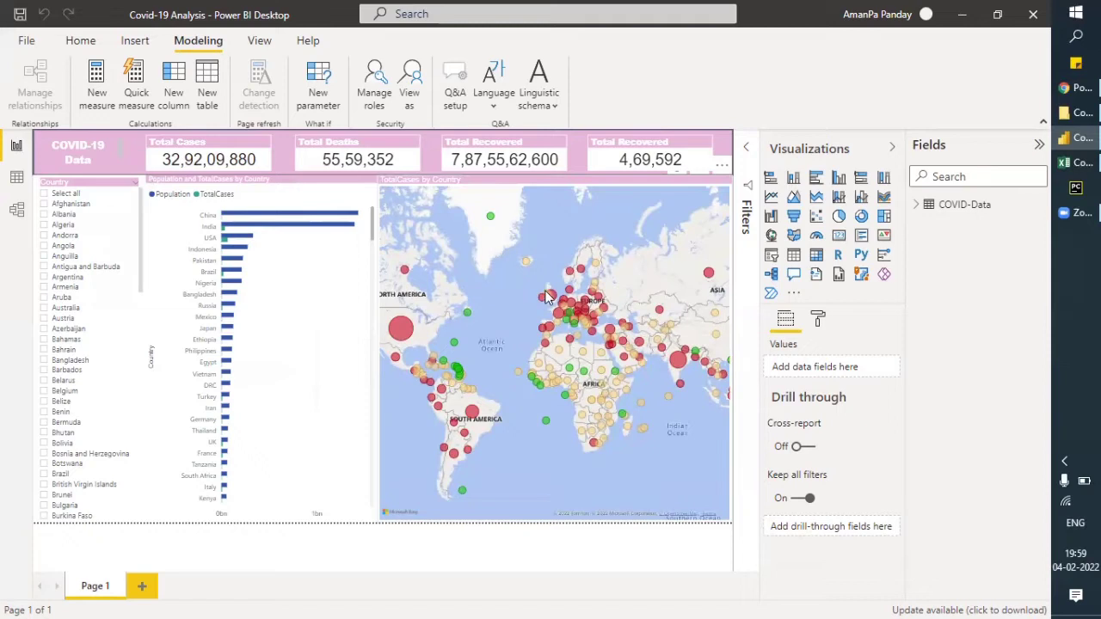
Step: Publish the report to My workspace, replacing the existing Covid-19 Analysis dataset, and dismiss the publishing dialog
{"action": "left_click", "coordinate": [80, 43]}
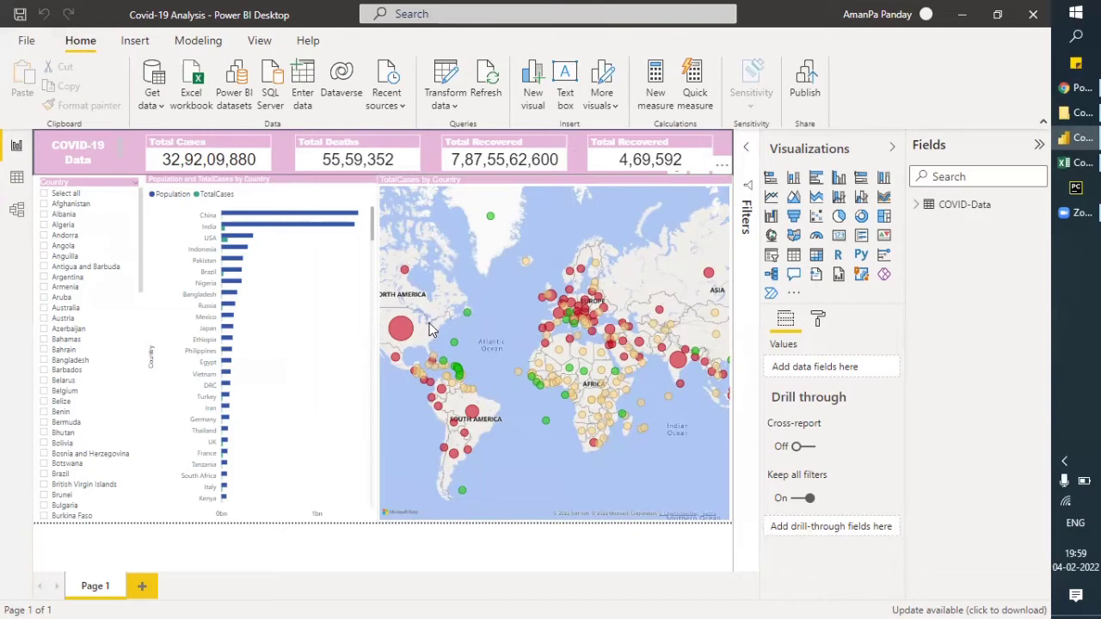
{"action": "left_click", "coordinate": [803, 84]}
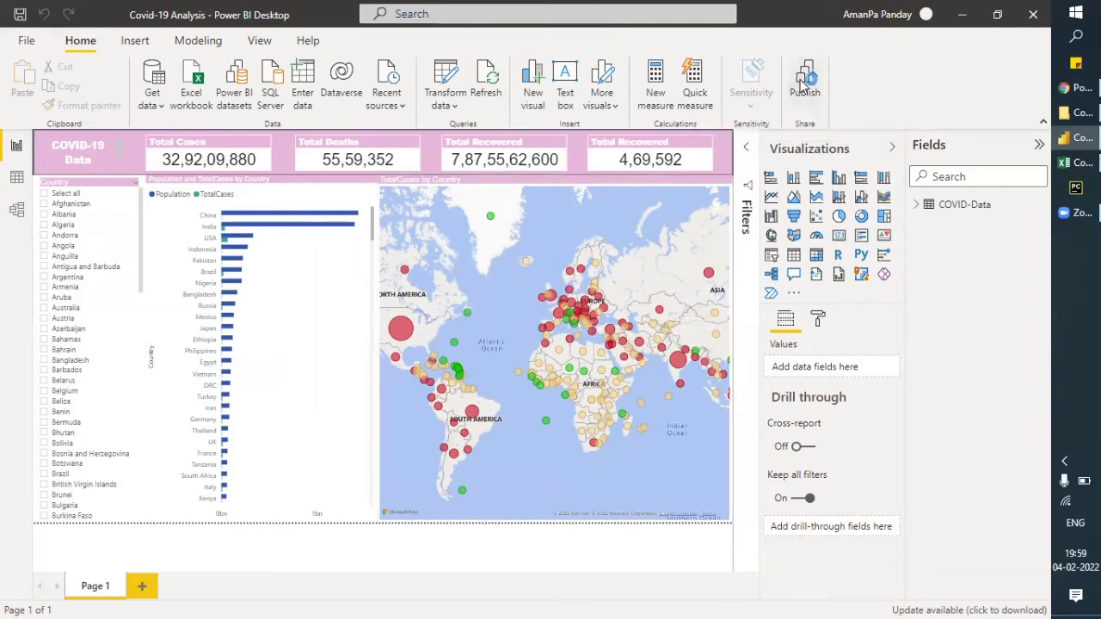
{"action": "left_click", "coordinate": [591, 348]}
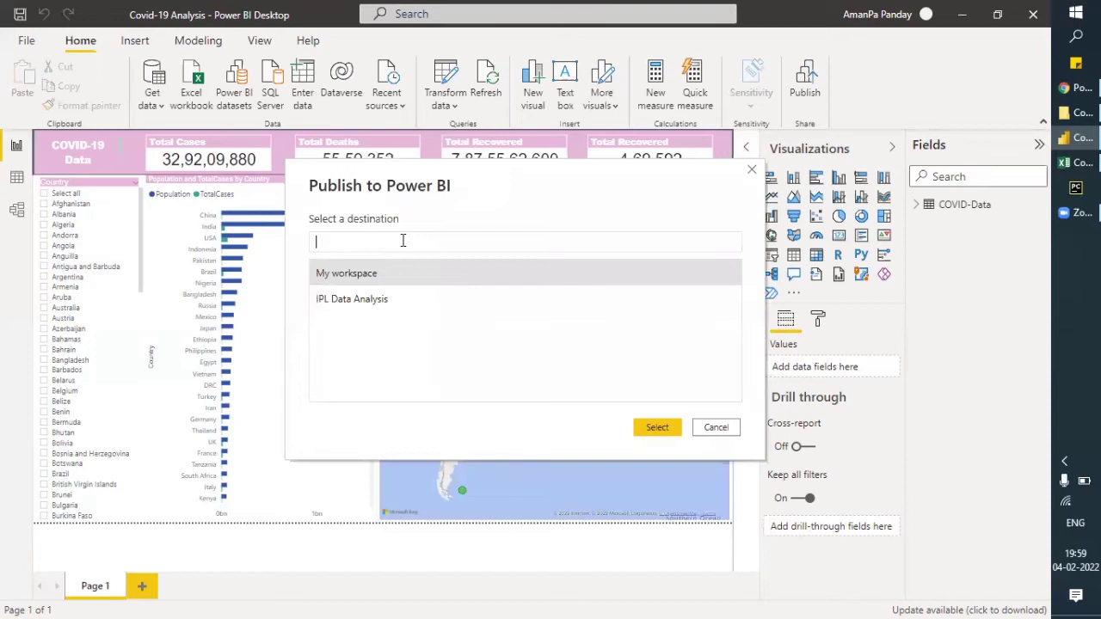
{"action": "left_click", "coordinate": [382, 276]}
{"action": "double_click", "coordinate": [382, 275]}
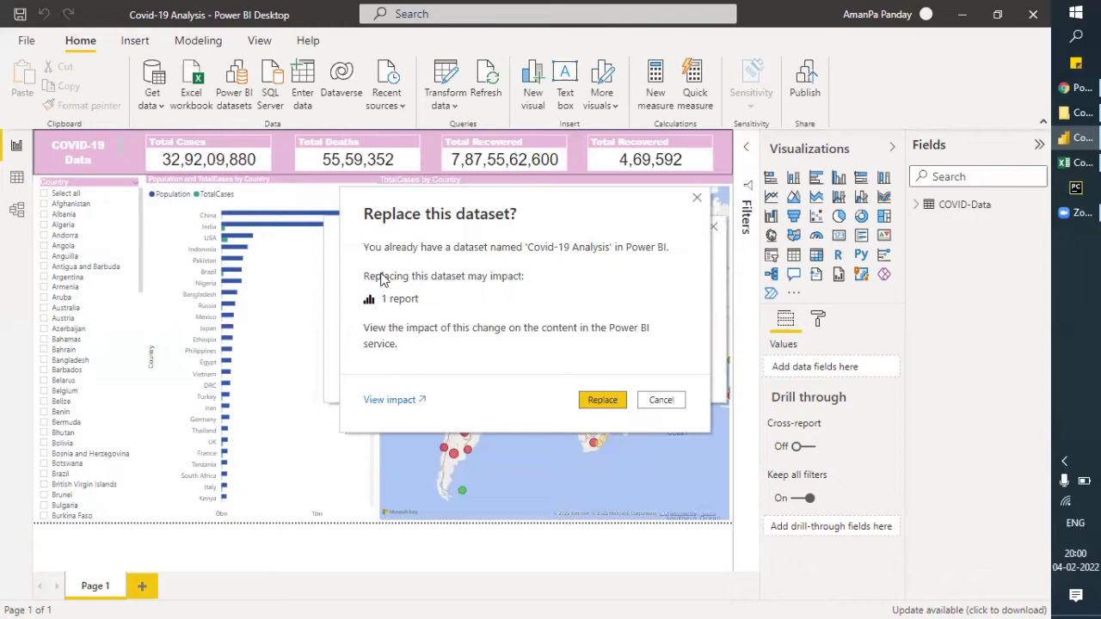
{"action": "left_click", "coordinate": [591, 400]}
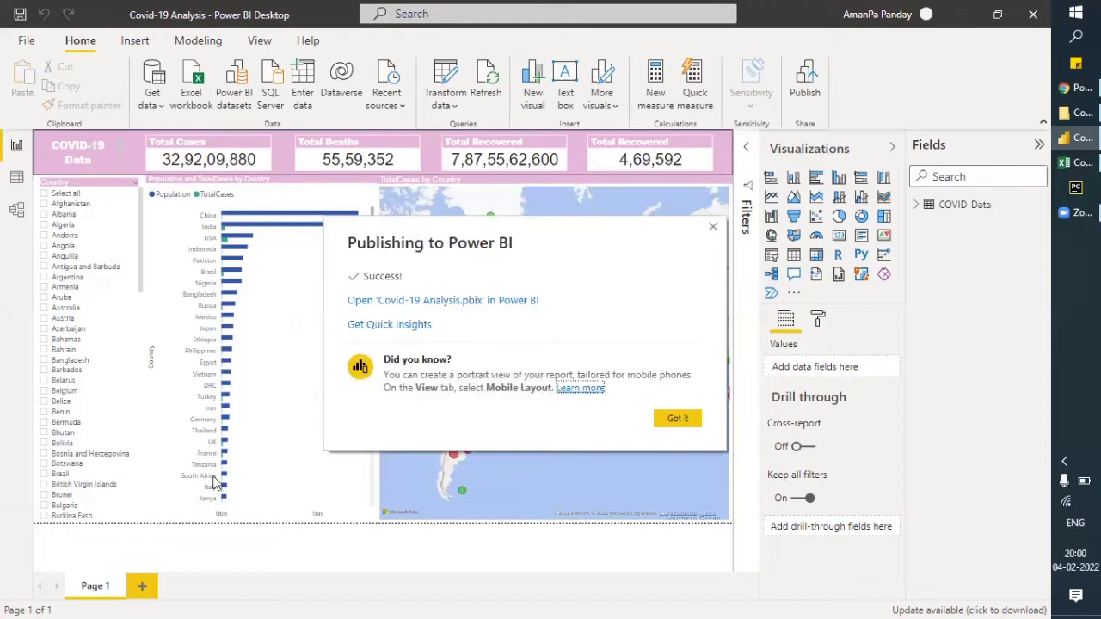
{"action": "left_click", "coordinate": [677, 418]}
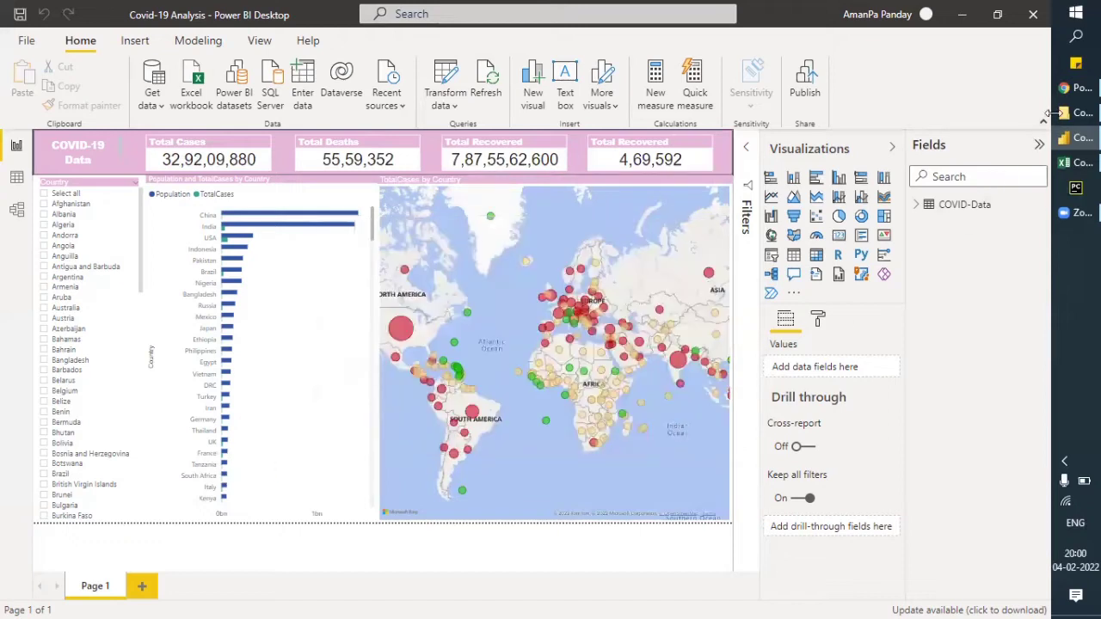
Step: Switch to the Power BI service in Chrome, open My workspace and dismiss the data lineage tip
{"action": "left_click", "coordinate": [1075, 88]}
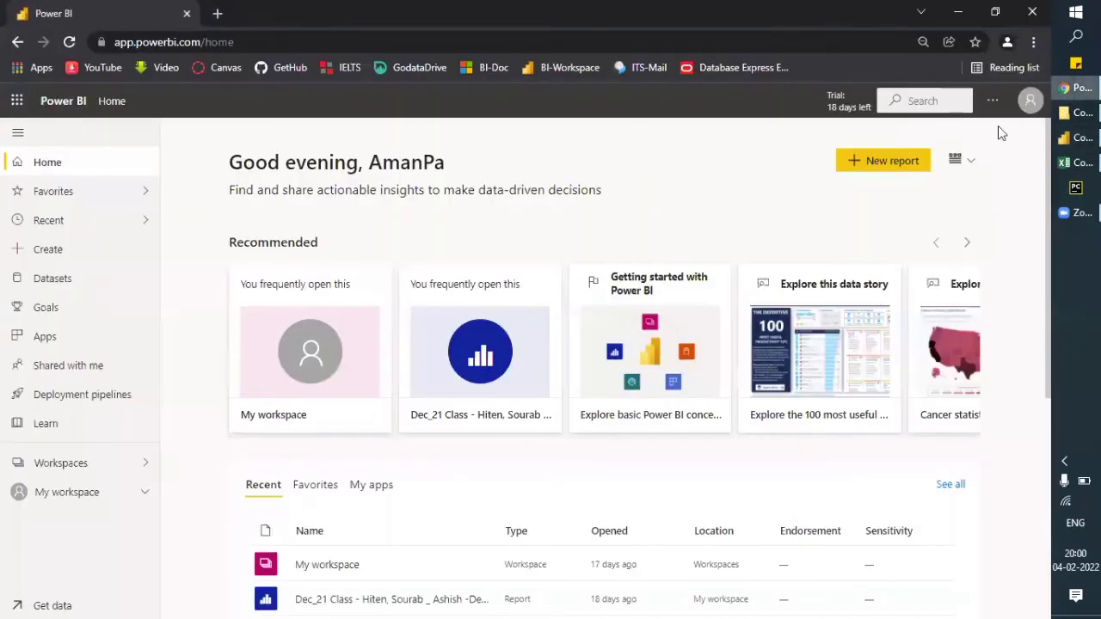
{"action": "left_click", "coordinate": [73, 464]}
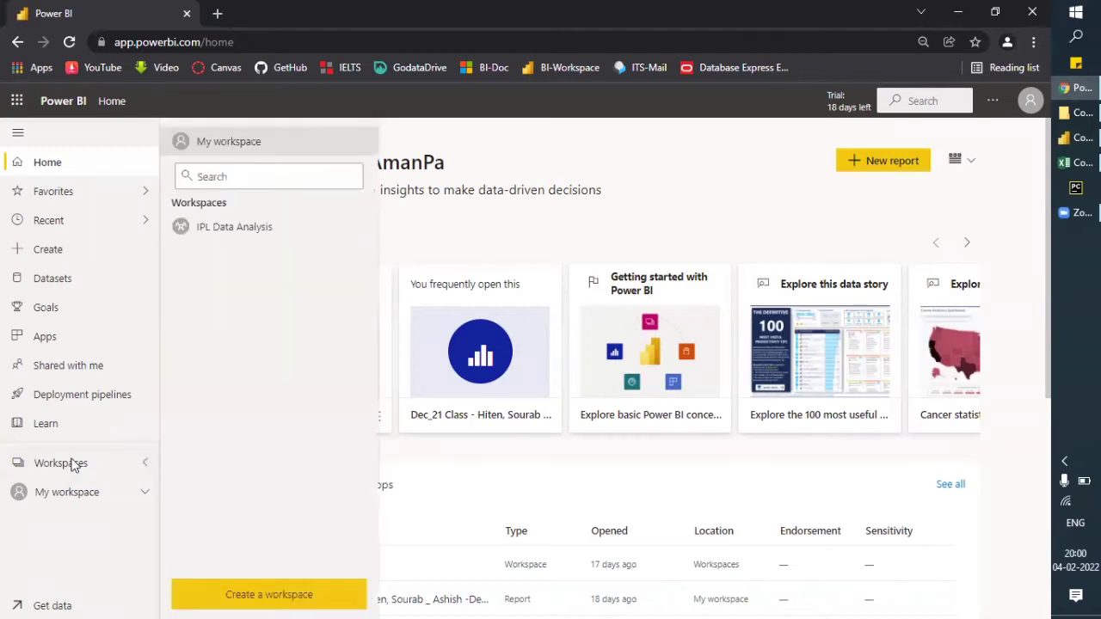
{"action": "left_click", "coordinate": [71, 498]}
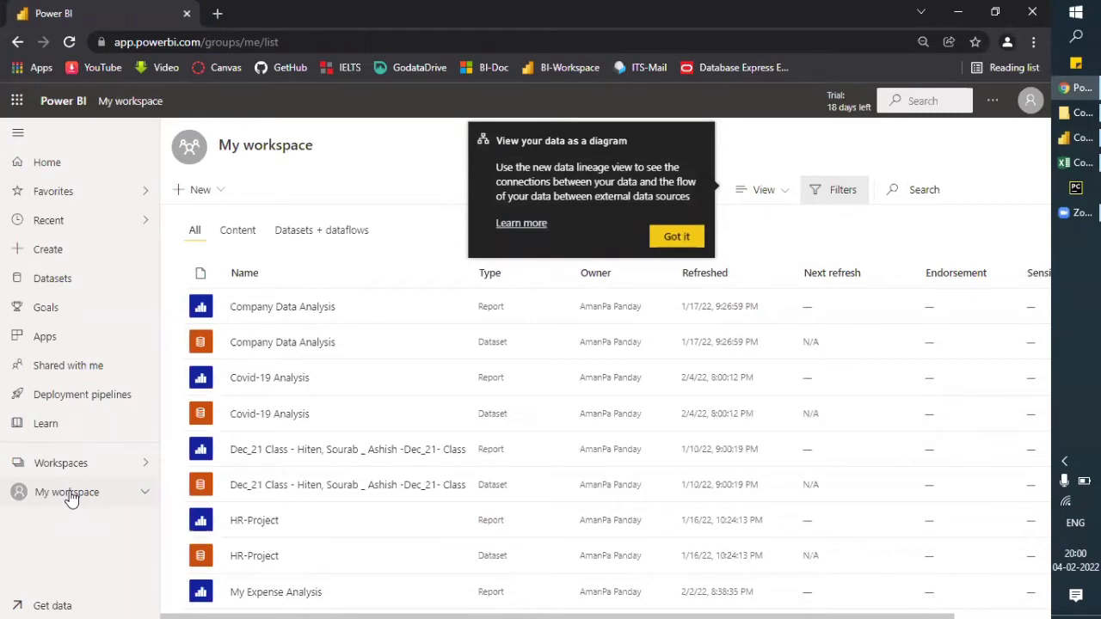
{"action": "left_click", "coordinate": [679, 242]}
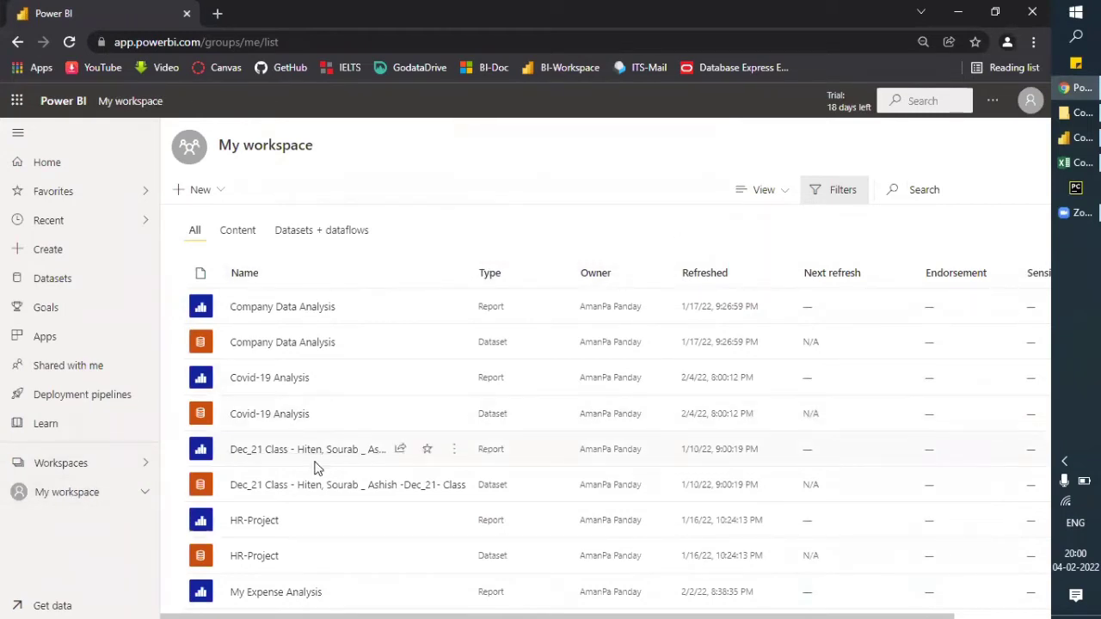
{"action": "scroll", "coordinate": [364, 401], "scroll_direction": "down", "scroll_amount": 1}
{"action": "scroll", "coordinate": [512, 361], "scroll_direction": "up", "scroll_amount": 1}
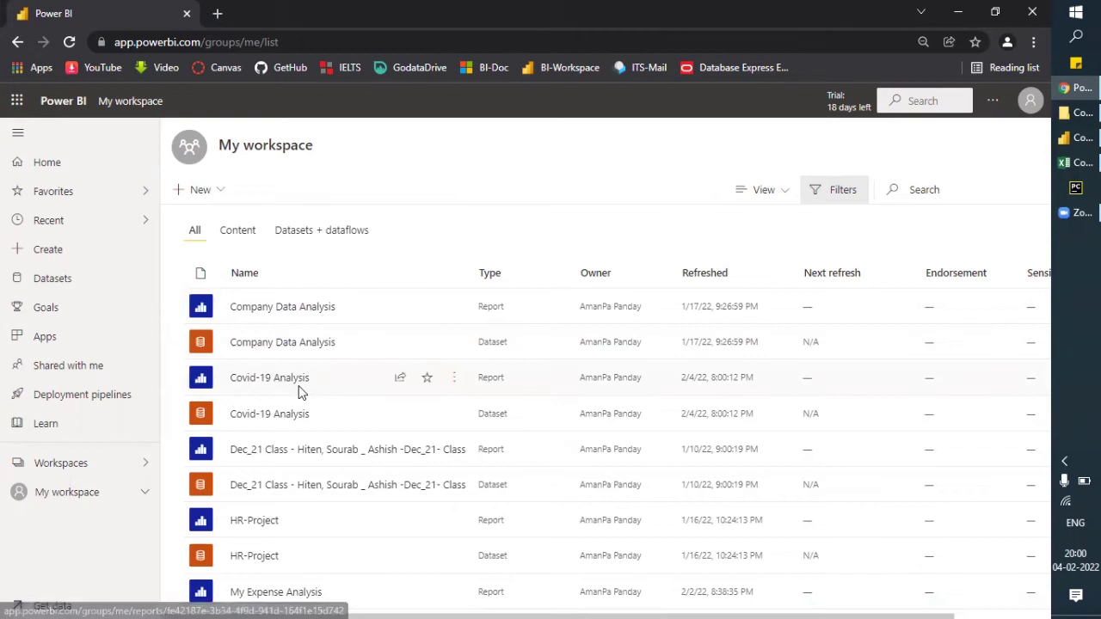
Step: Open the row-level security page of the Company Data Analysis dataset in My workspace and read its notice
{"action": "scroll", "coordinate": [300, 387], "scroll_direction": "down", "scroll_amount": 1}
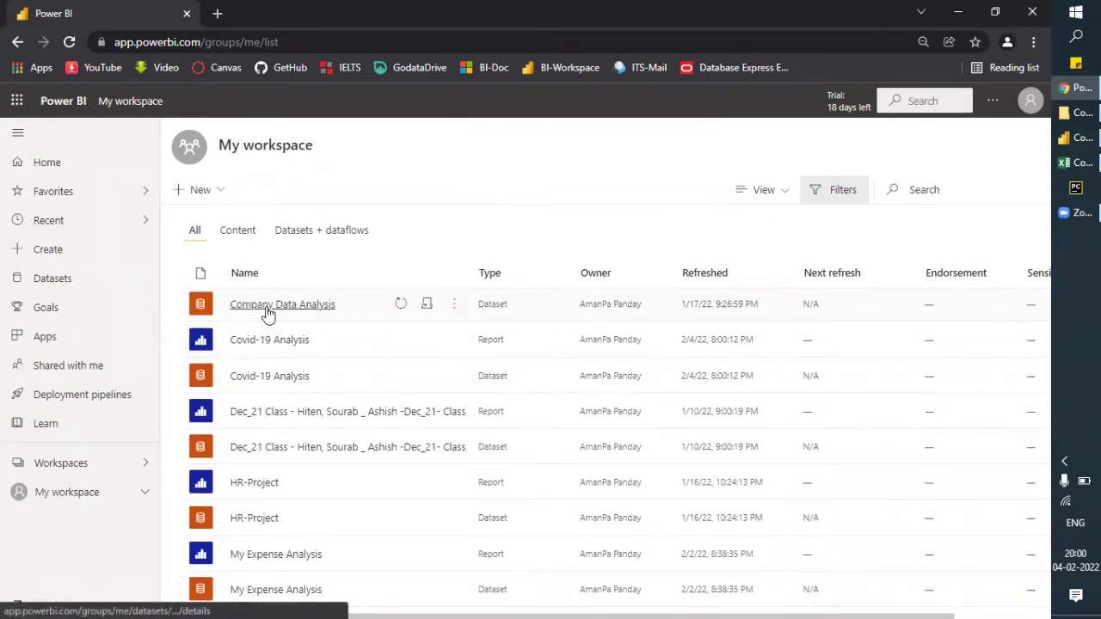
{"action": "scroll", "coordinate": [266, 315], "scroll_direction": "up", "scroll_amount": 1}
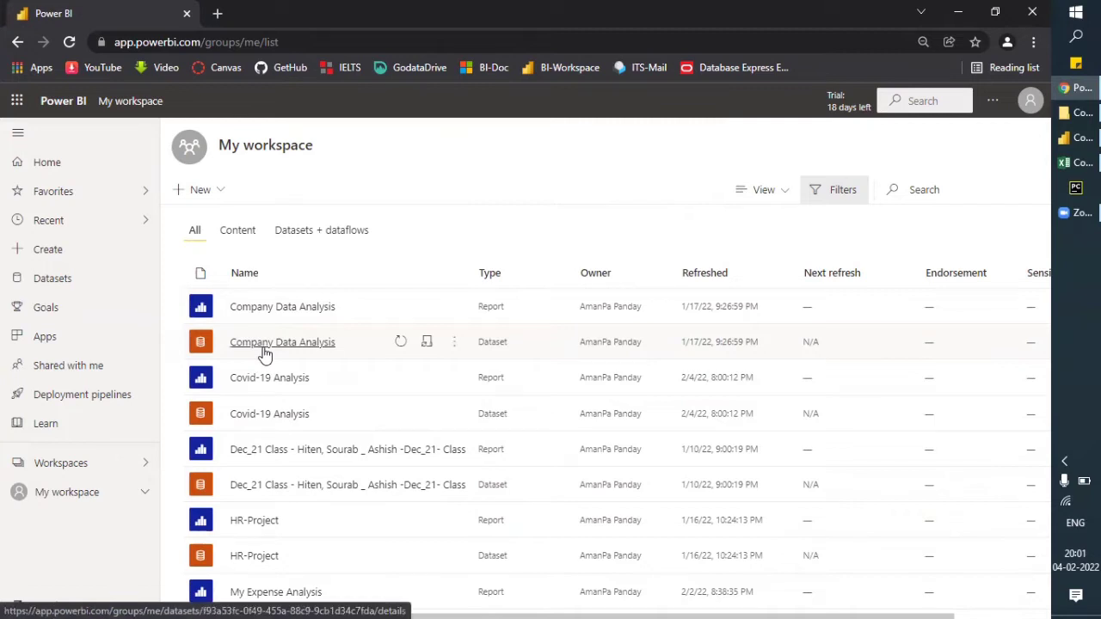
{"action": "left_click", "coordinate": [455, 345]}
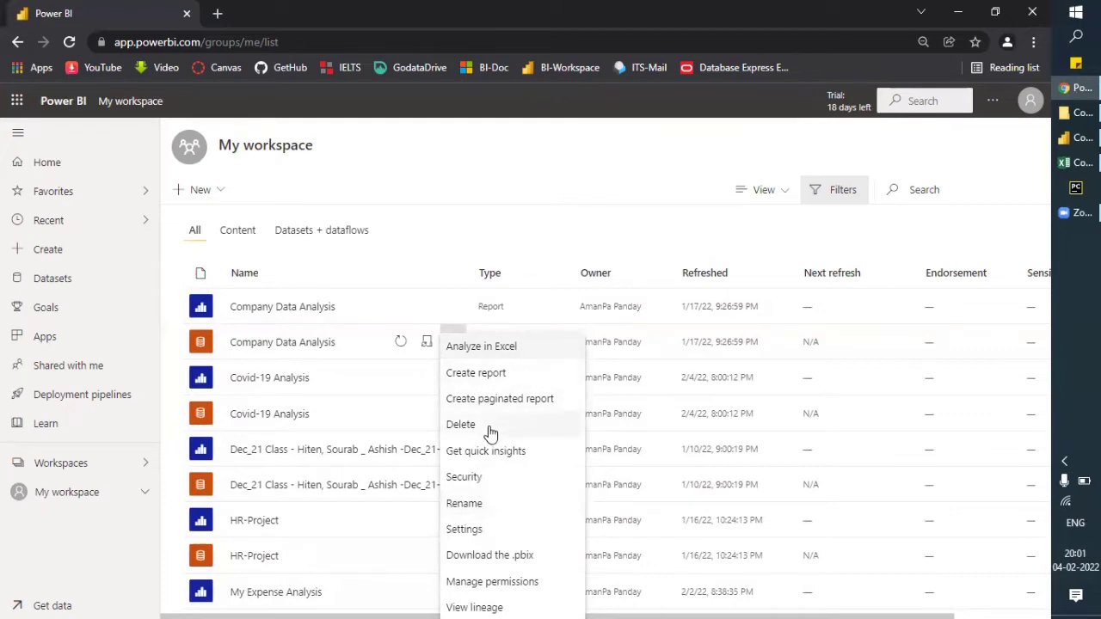
{"action": "left_click", "coordinate": [496, 476]}
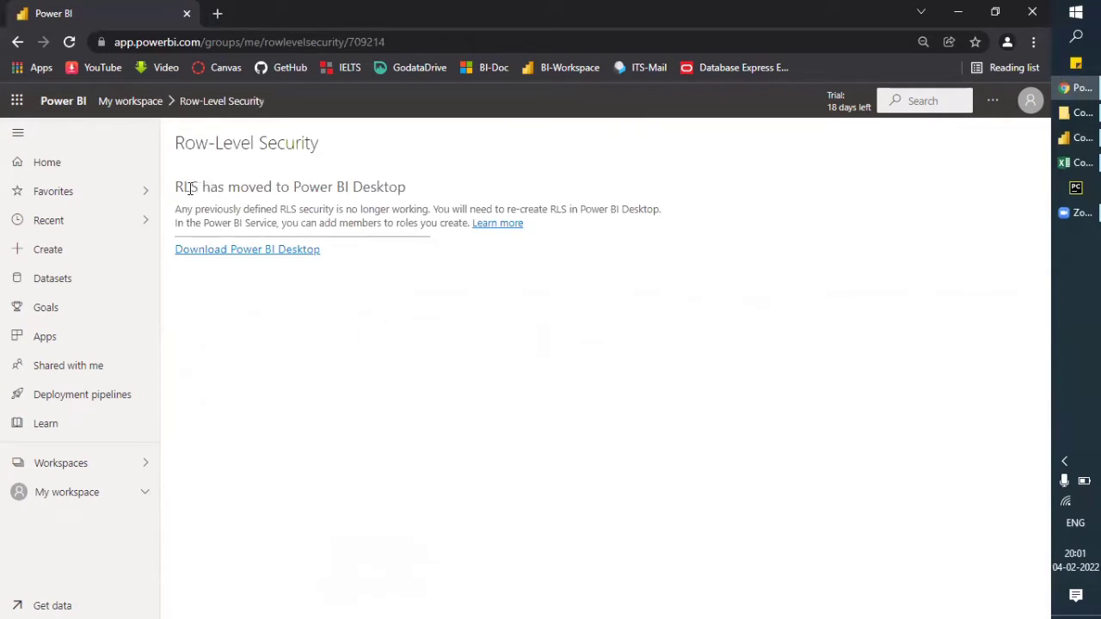
{"action": "left_click_drag", "start_coordinate": [191, 187], "coordinate": [444, 196]}
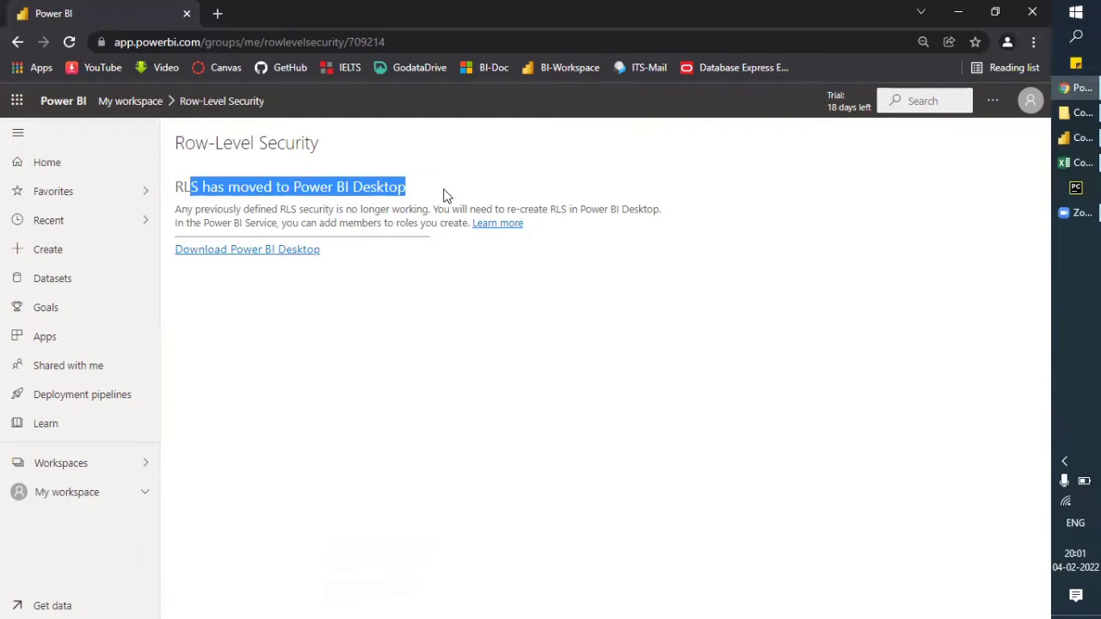
{"action": "left_click", "coordinate": [444, 195]}
{"action": "left_click_drag", "start_coordinate": [184, 143], "coordinate": [427, 198]}
{"action": "left_click", "coordinate": [421, 182]}
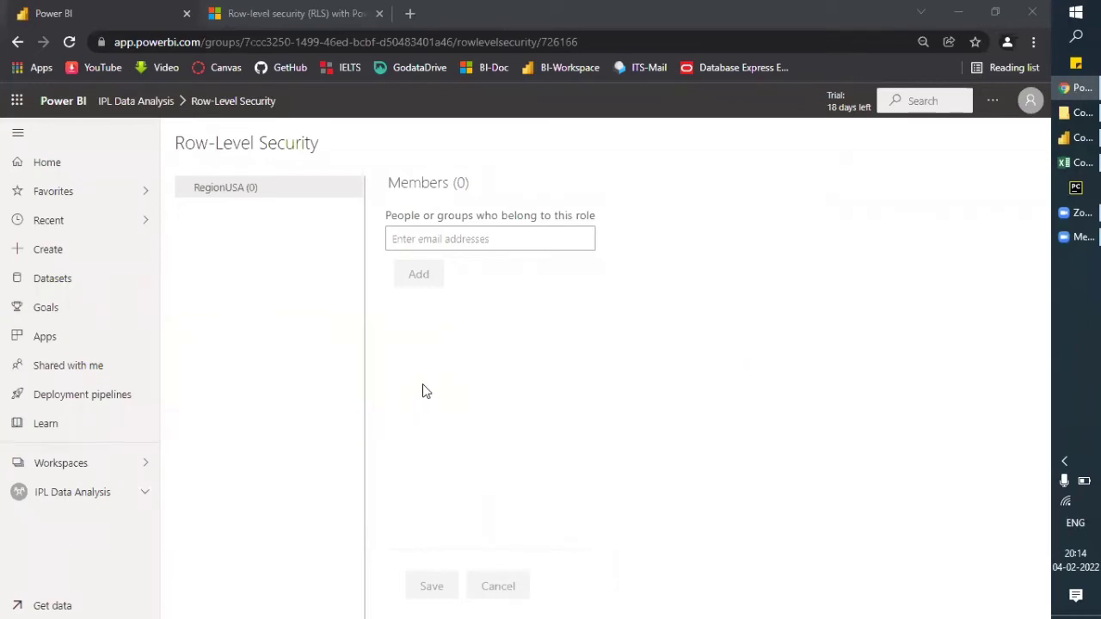
Step: Leave the row-level security page for the home page and open the IPL Data Analysis workspace
{"action": "left_click", "coordinate": [69, 467]}
{"action": "left_click", "coordinate": [69, 467]}
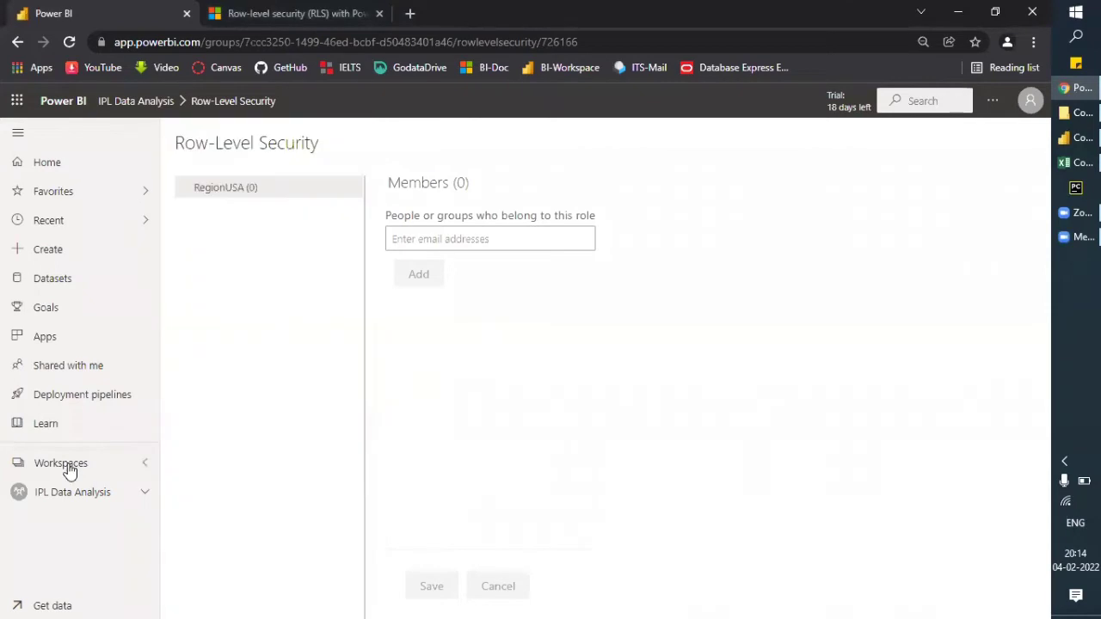
{"action": "left_click", "coordinate": [70, 167]}
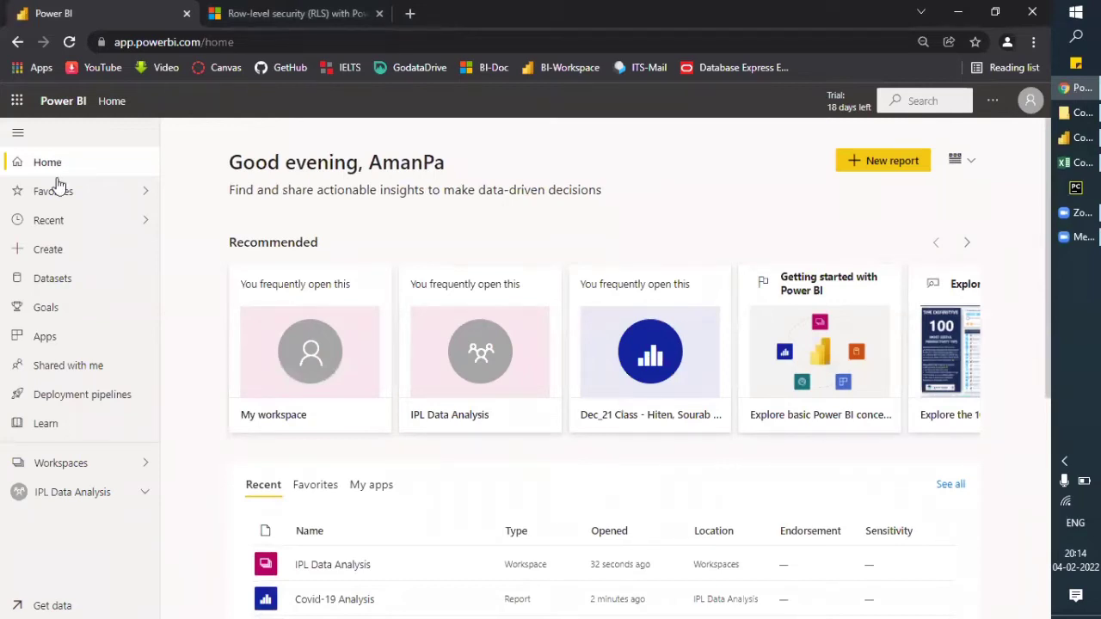
{"action": "left_click", "coordinate": [98, 494]}
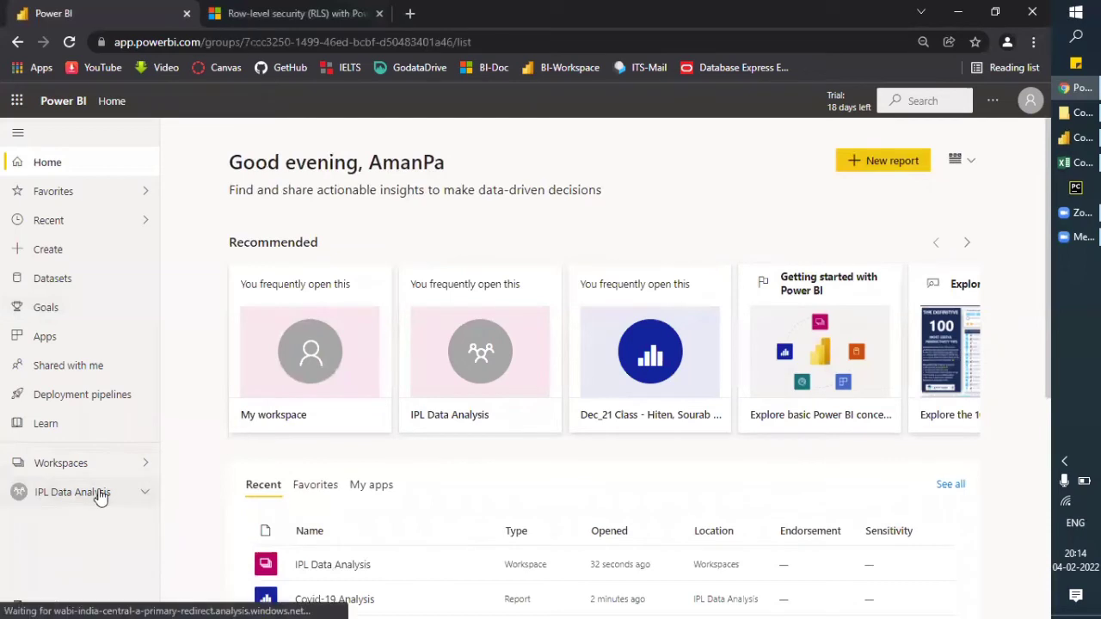
Step: Start creating a workspace and name it Covid Analysis
{"action": "left_click", "coordinate": [87, 464]}
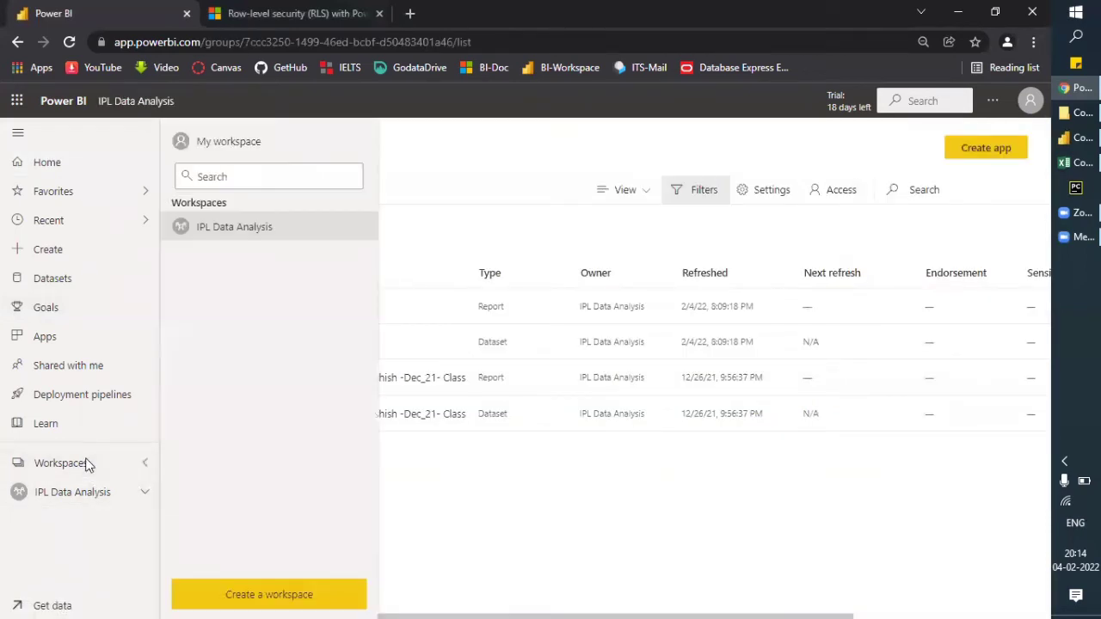
{"action": "left_click", "coordinate": [293, 596]}
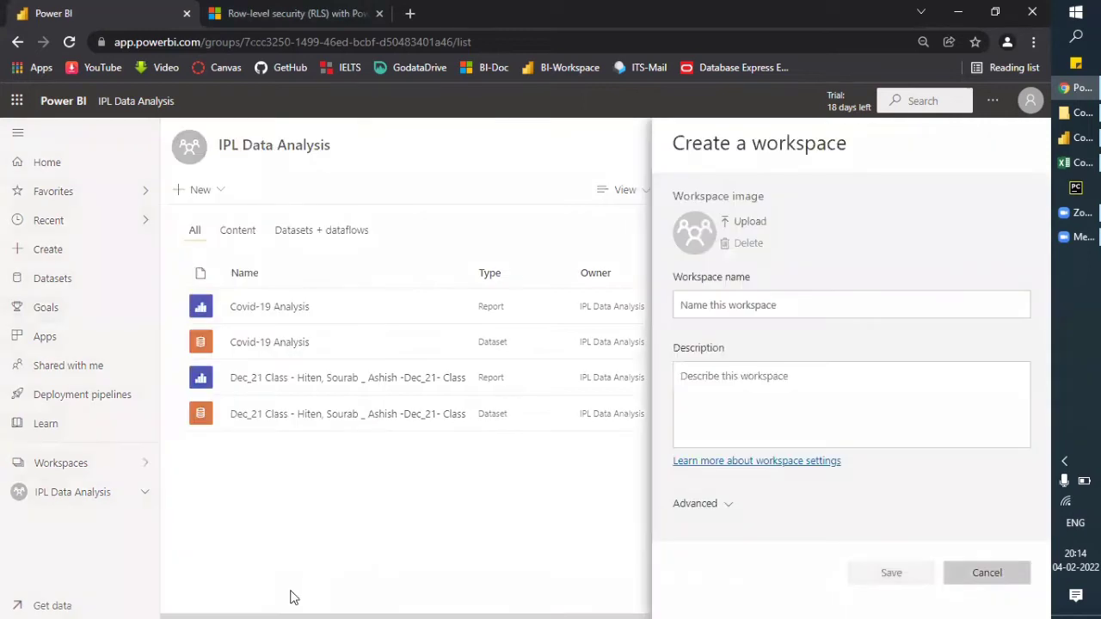
{"action": "left_click", "coordinate": [720, 314]}
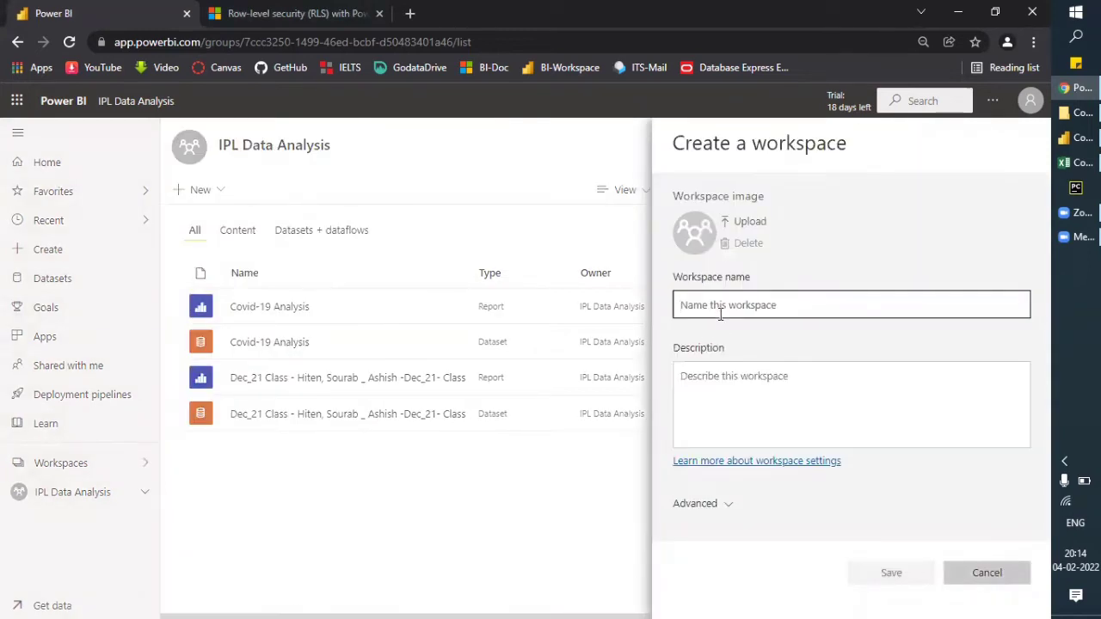
{"action": "type", "text": "Covid Analysis"}
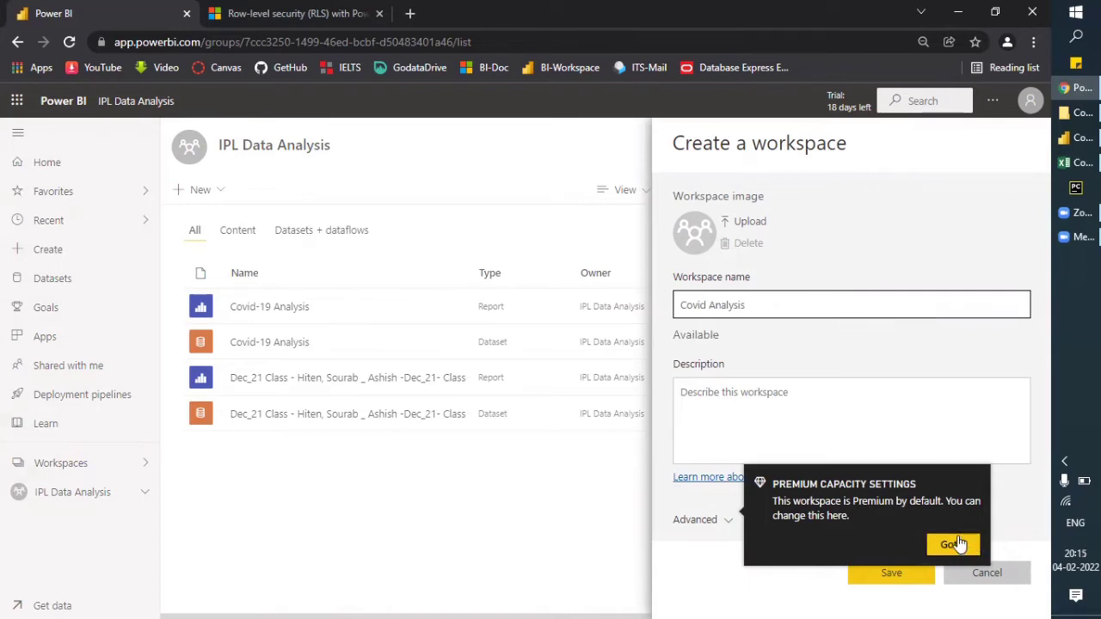
Step: Dismiss the premium capacity tip, leave the description empty and save the new Covid Analysis workspace
{"action": "mouse_move", "coordinate": [778, 486]}
{"action": "left_mouse_down"}
{"action": "mouse_move", "coordinate": [924, 488]}
{"action": "mouse_move", "coordinate": [777, 501]}
{"action": "mouse_move", "coordinate": [777, 482]}
{"action": "left_mouse_up"}
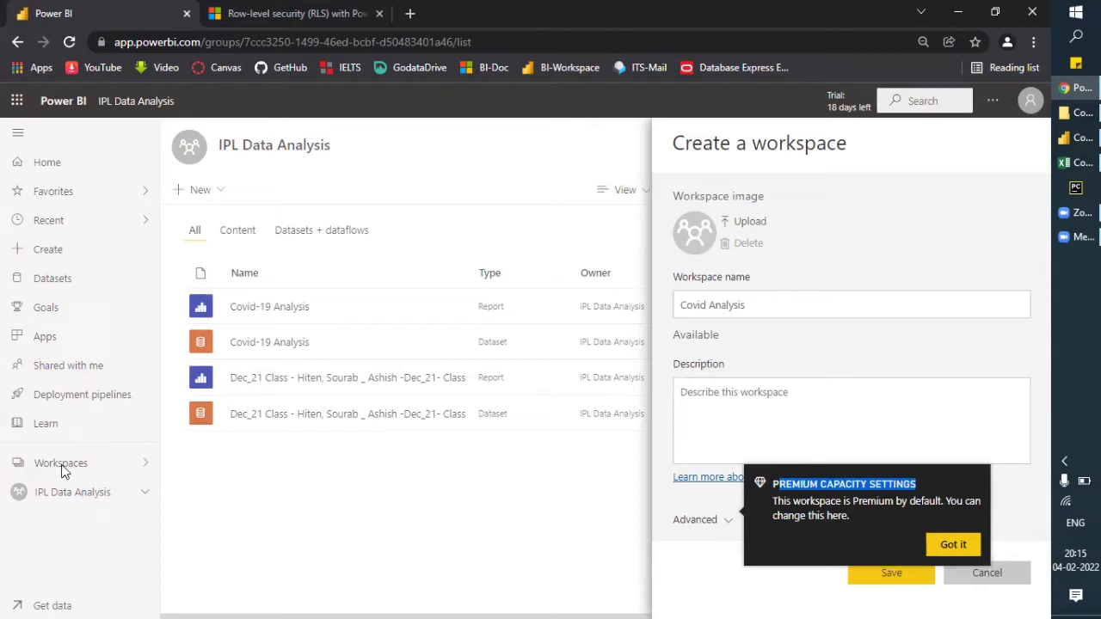
{"action": "left_click", "coordinate": [755, 308]}
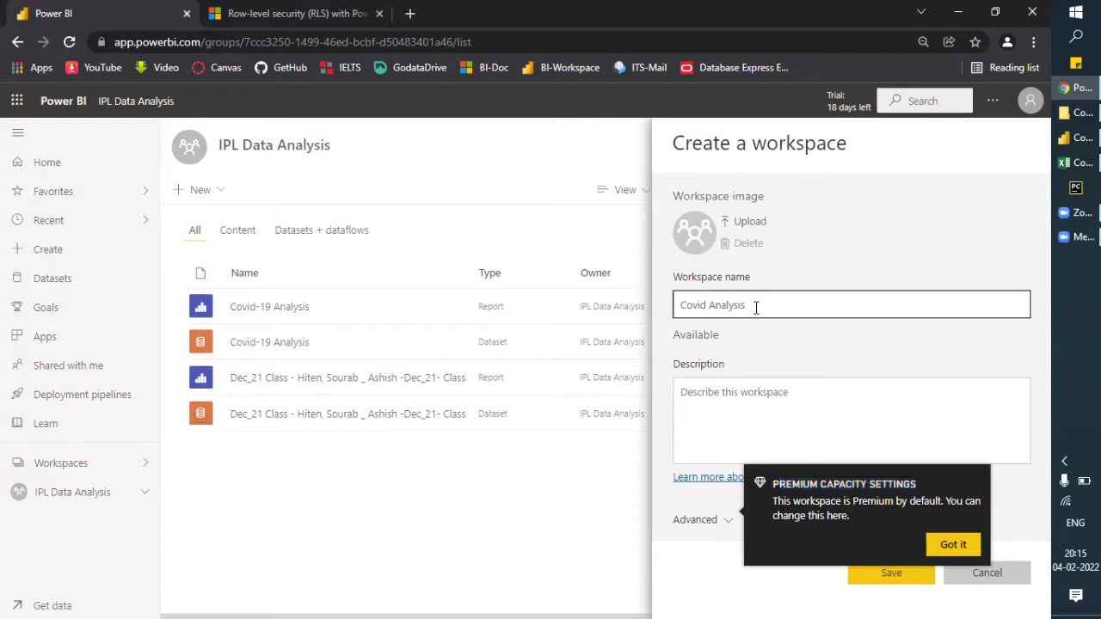
{"action": "left_click_drag", "start_coordinate": [762, 305], "coordinate": [643, 307]}
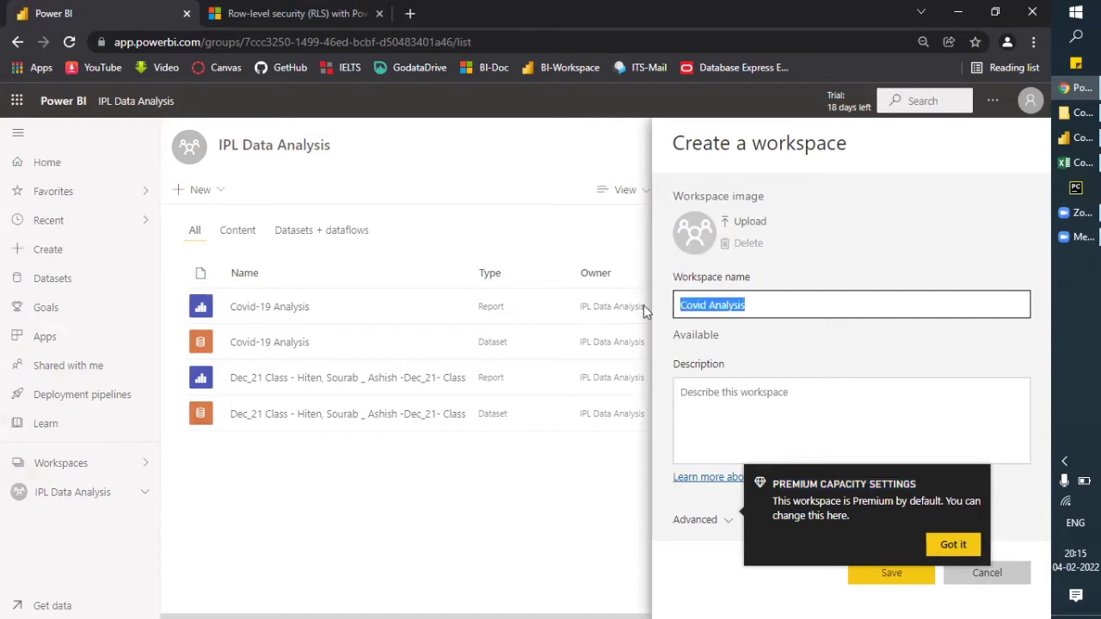
{"action": "left_click", "coordinate": [772, 306]}
{"action": "left_click_drag", "start_coordinate": [773, 306], "coordinate": [680, 307]}
{"action": "left_click", "coordinate": [769, 305]}
{"action": "left_click", "coordinate": [951, 549]}
{"action": "left_click", "coordinate": [756, 426]}
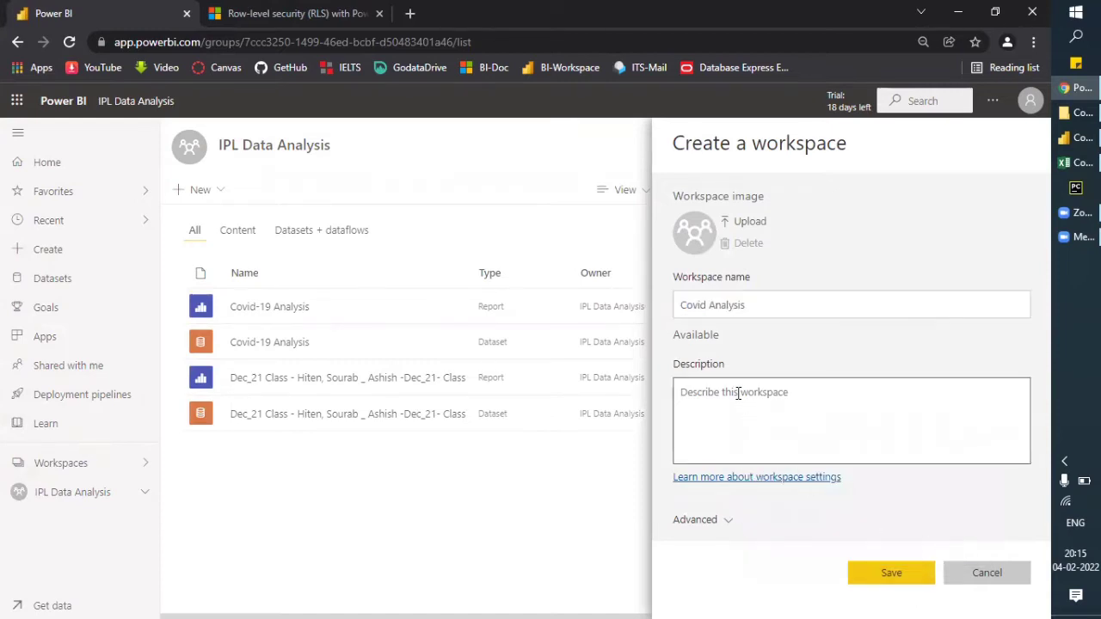
{"action": "left_click", "coordinate": [895, 582]}
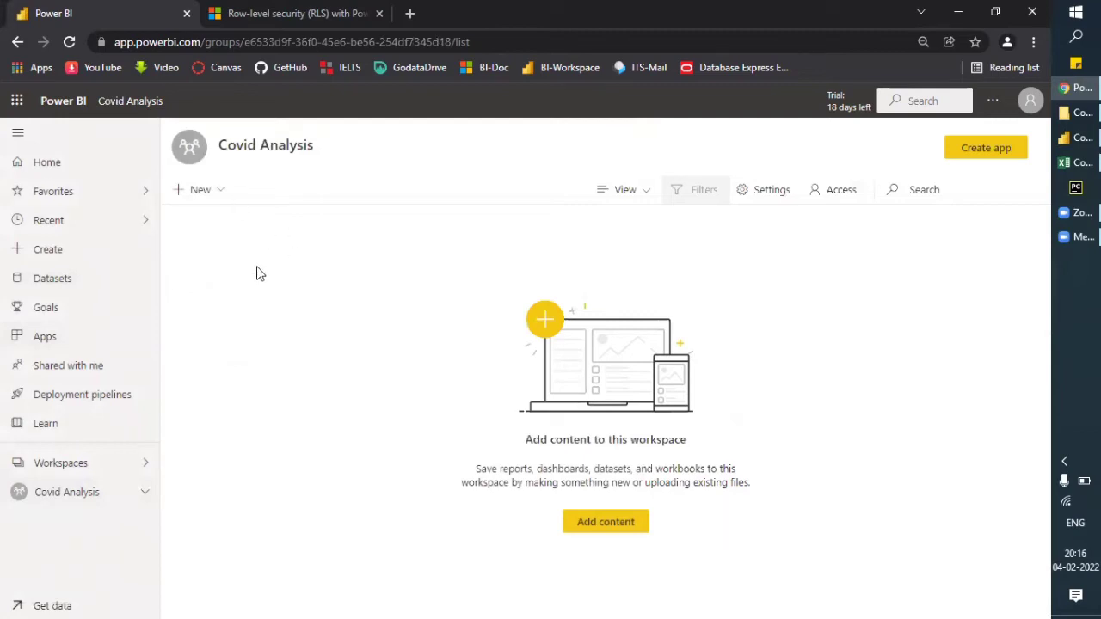
Step: Switch to Power BI Desktop, publish the report to the Covid Analysis workspace and dismiss the publishing dialog
{"action": "left_click", "coordinate": [1073, 140]}
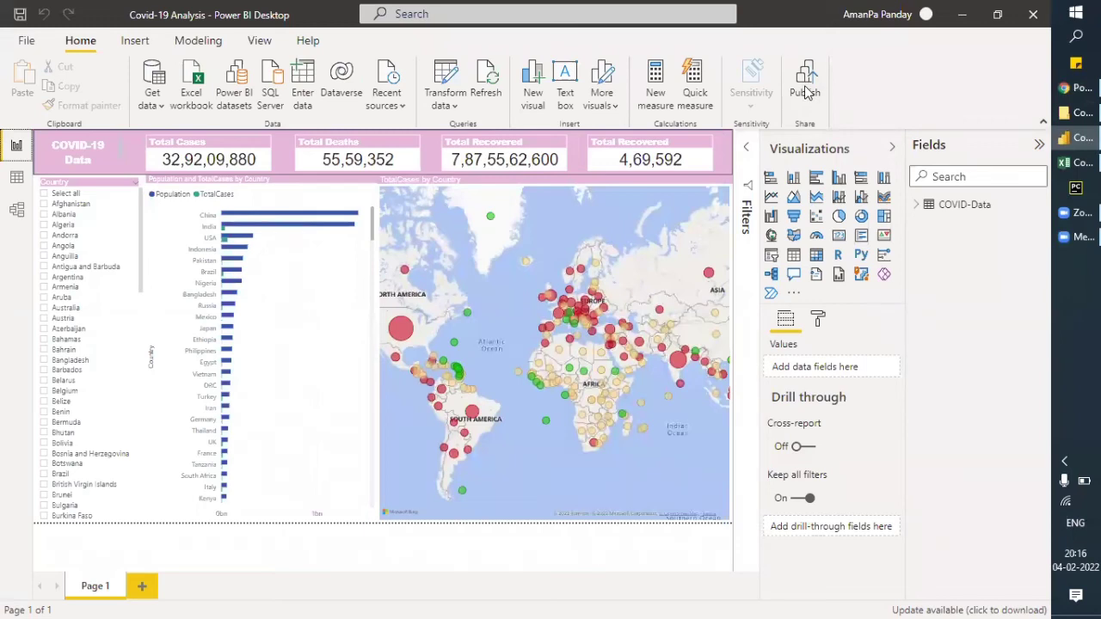
{"action": "left_click", "coordinate": [805, 92]}
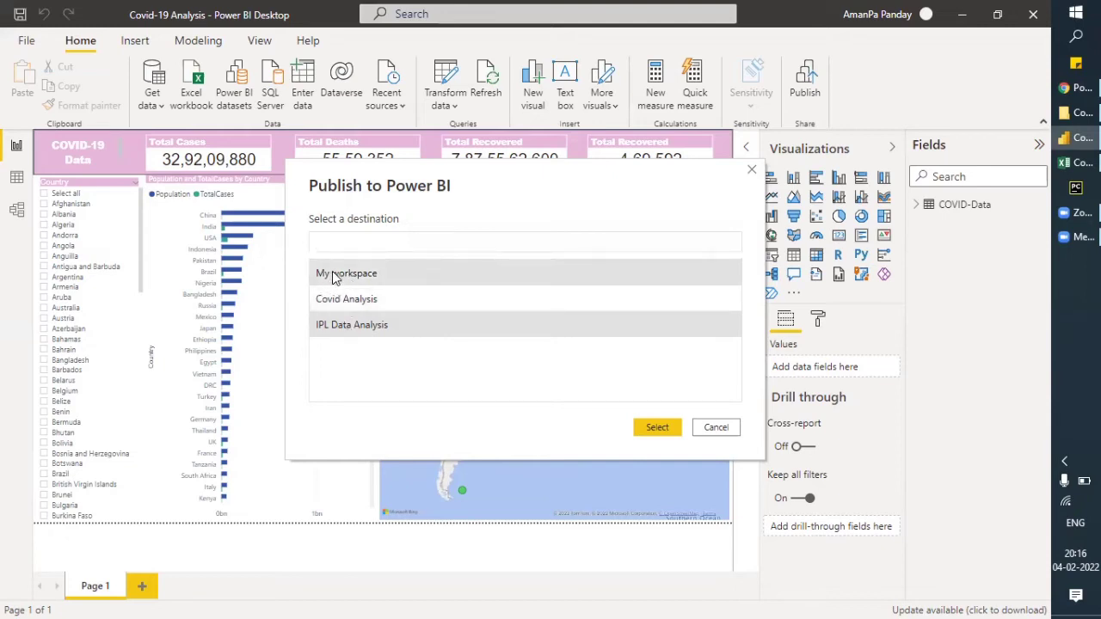
{"action": "left_click", "coordinate": [349, 305]}
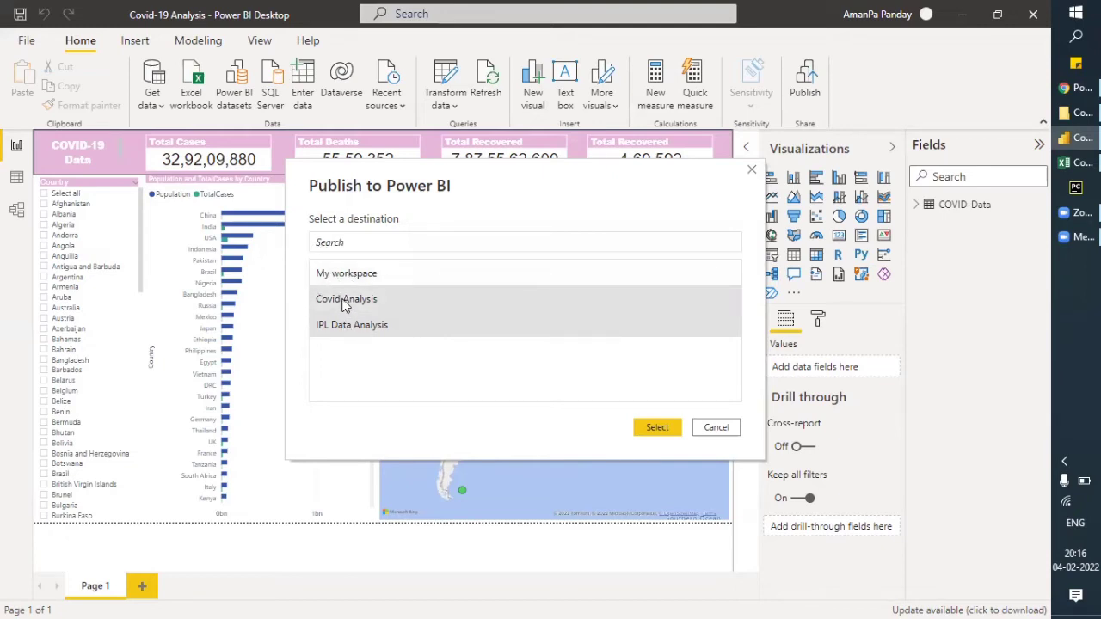
{"action": "left_click", "coordinate": [658, 430]}
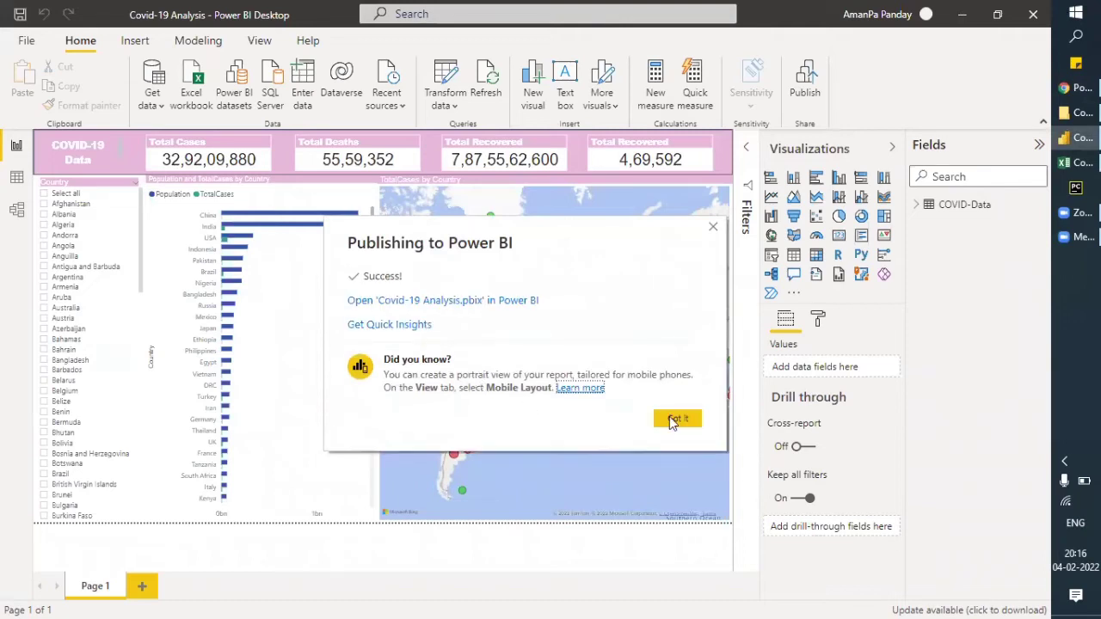
{"action": "left_click", "coordinate": [677, 419]}
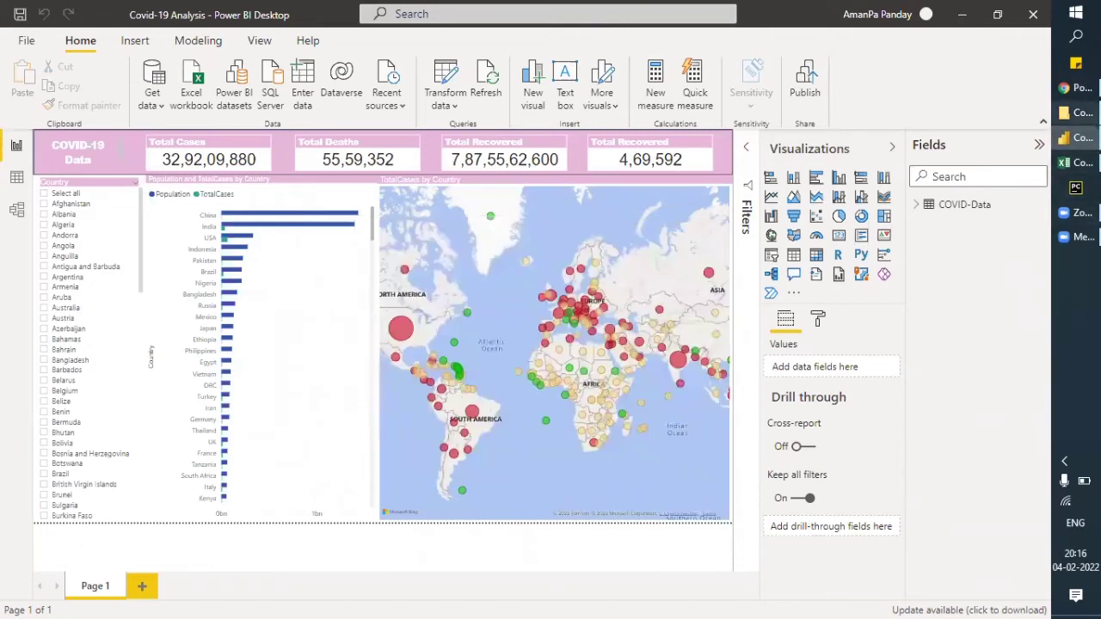
Step: Return to Chrome, reload the Covid Analysis workspace and open the Covid-19 Analysis dataset's security settings at the RegionUSA role's member entry
{"action": "left_click", "coordinate": [1075, 88]}
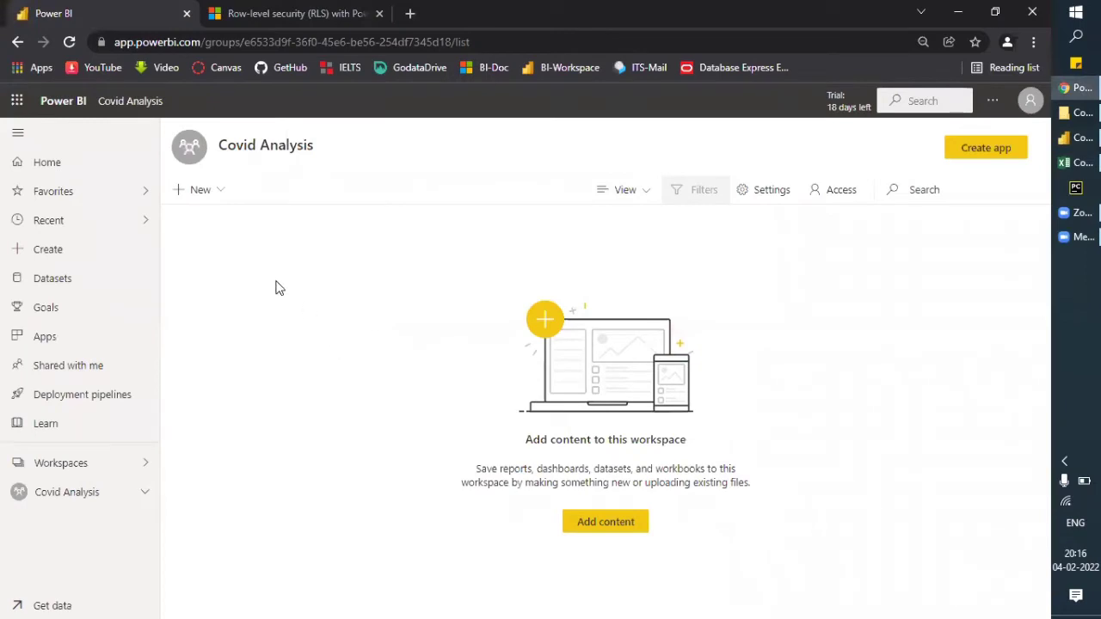
{"action": "left_click", "coordinate": [70, 43]}
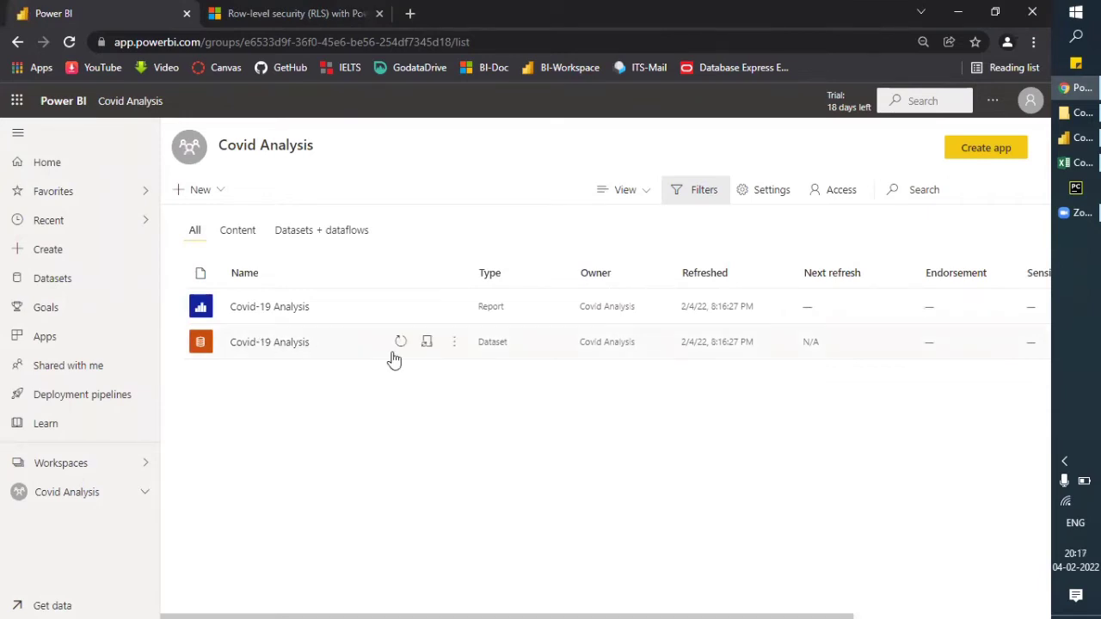
{"action": "left_click", "coordinate": [453, 341]}
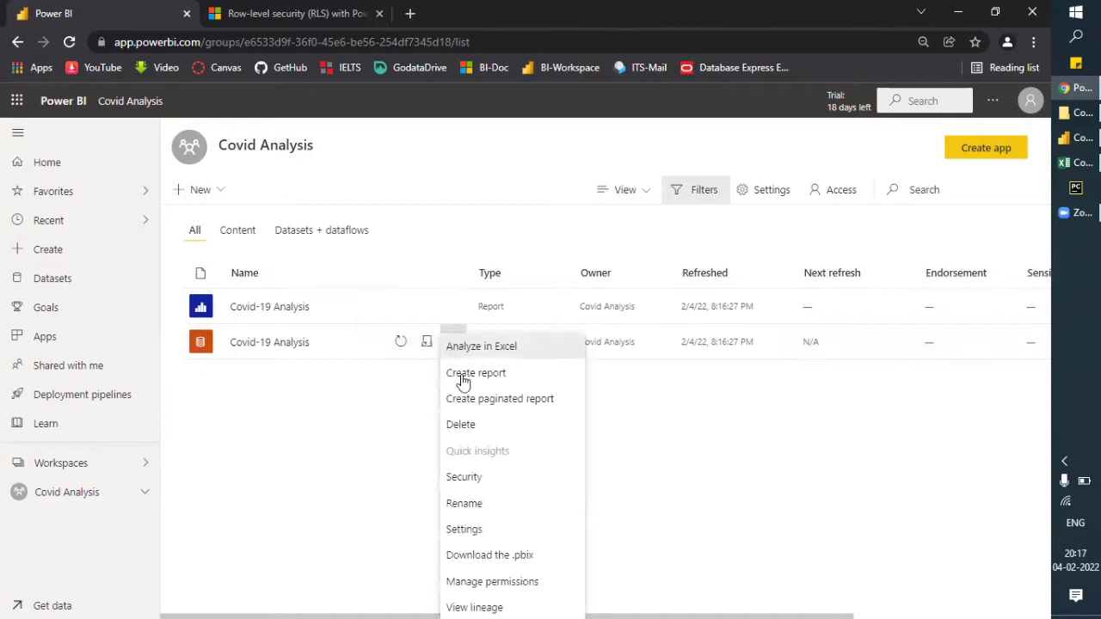
{"action": "left_click", "coordinate": [484, 478]}
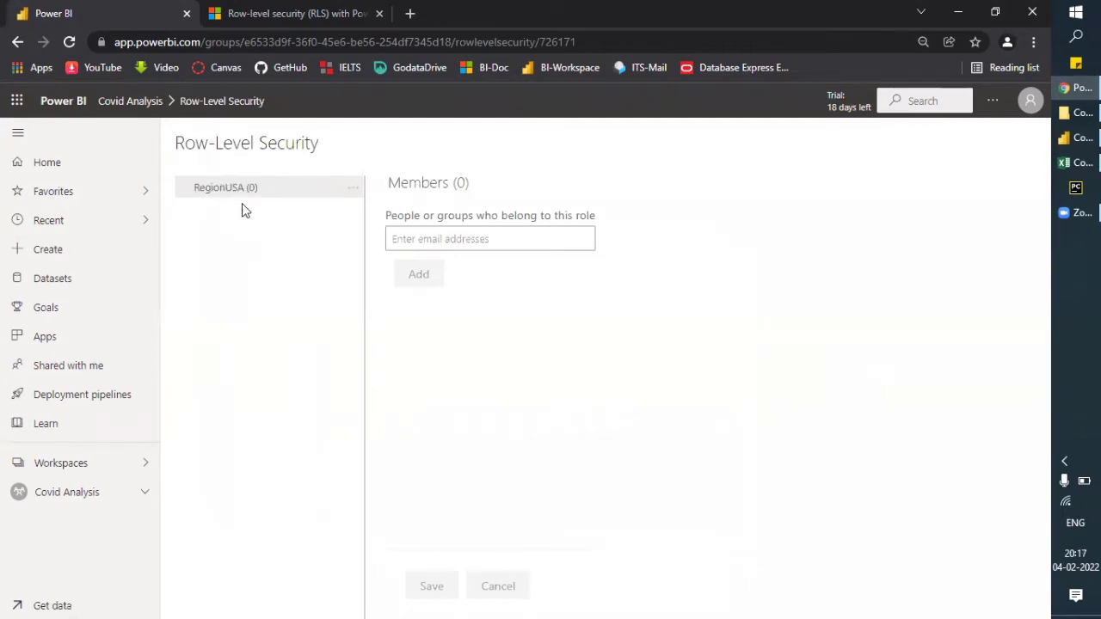
{"action": "left_click", "coordinate": [440, 237]}
{"action": "left_click", "coordinate": [447, 237]}
Step: Switch to Power BI Desktop's model view and add a role named DynamicRegionUSA in Manage roles
{"action": "left_click", "coordinate": [1080, 137]}
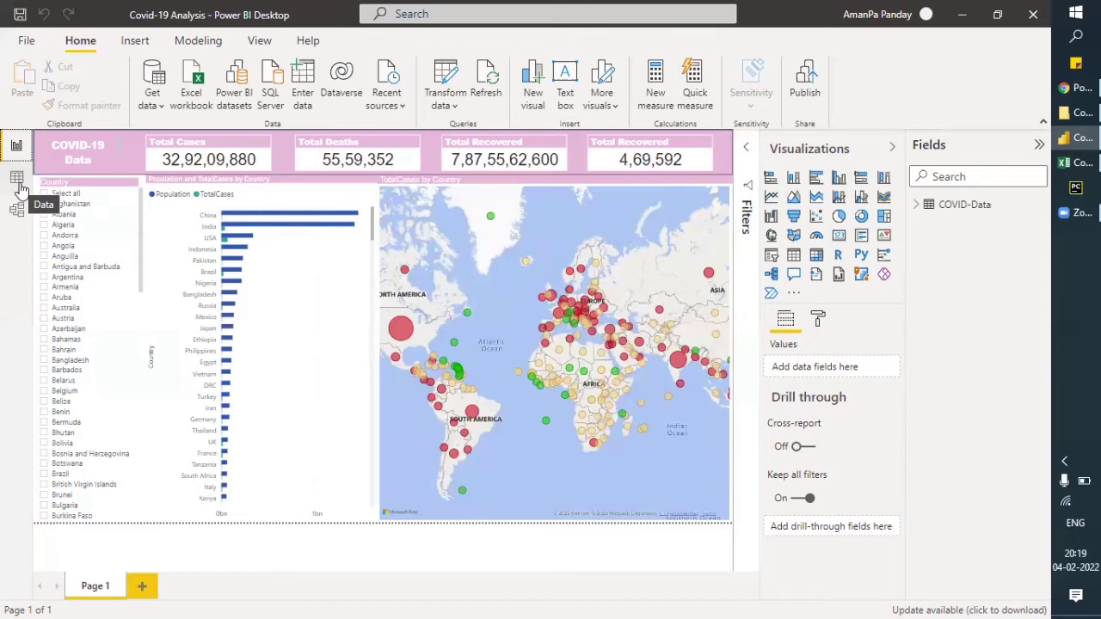
{"action": "left_click", "coordinate": [17, 211]}
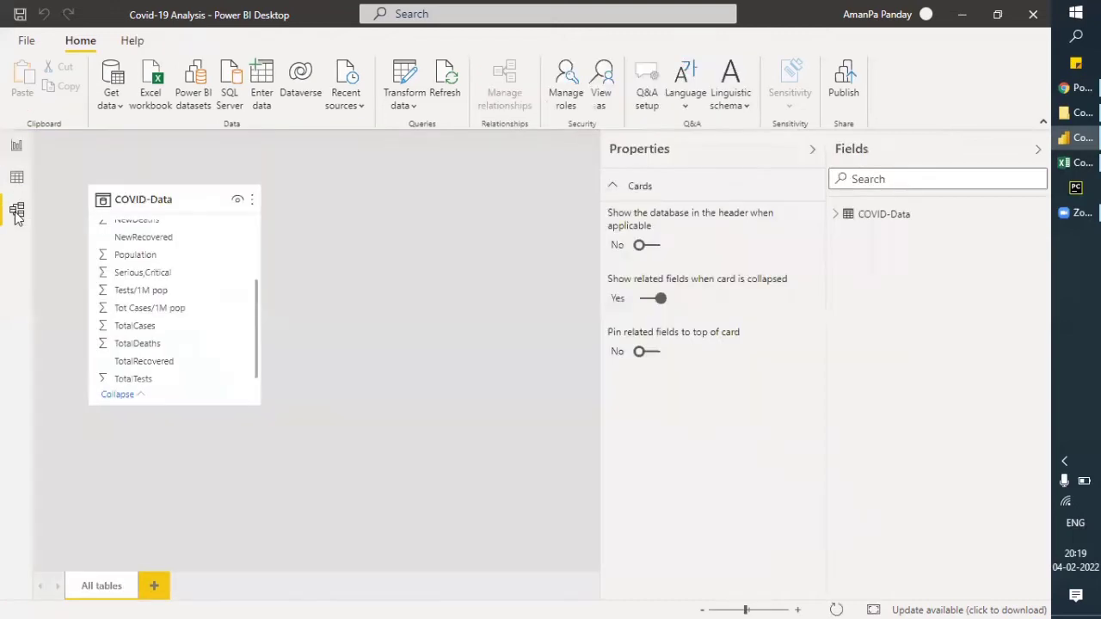
{"action": "left_click", "coordinate": [566, 99]}
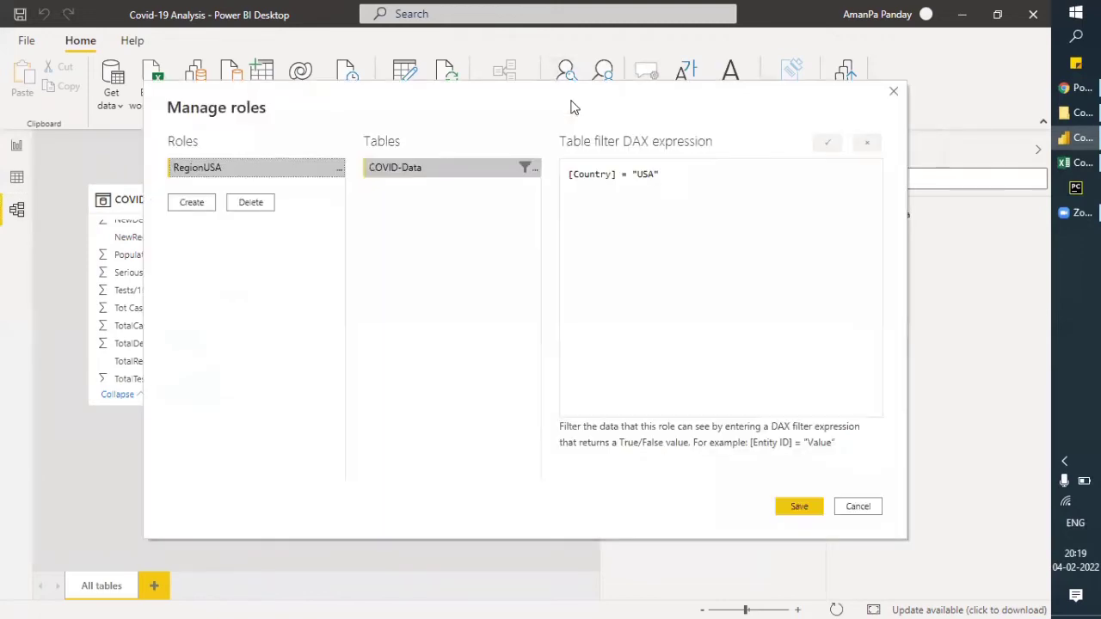
{"action": "left_click", "coordinate": [191, 203]}
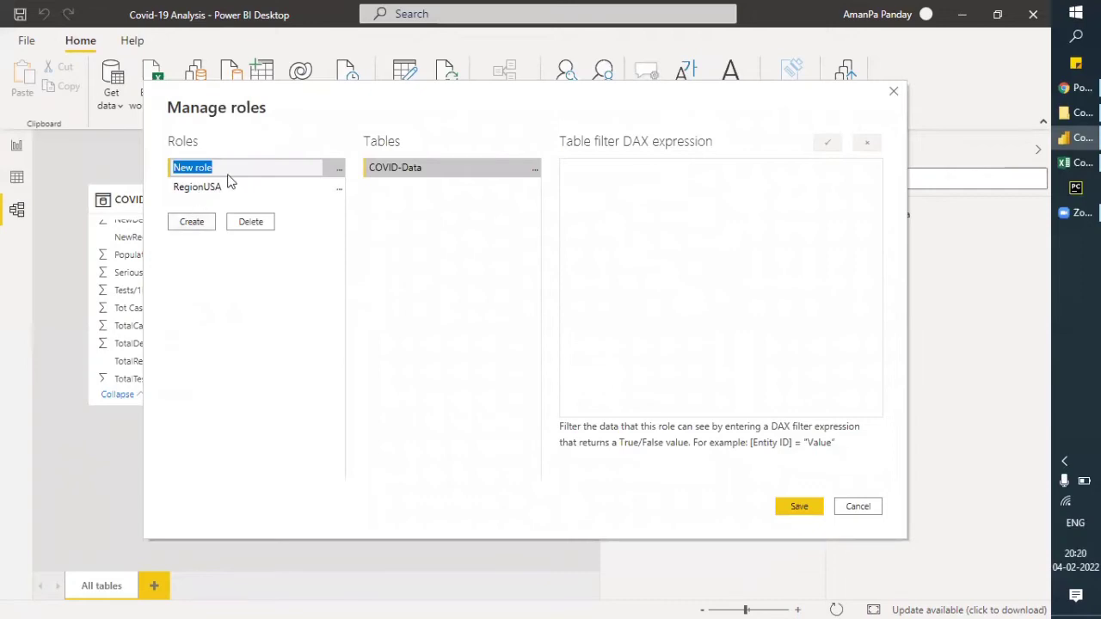
{"action": "type", "text": "DynamicRegionUSA"}
{"action": "key", "text": "Return"}
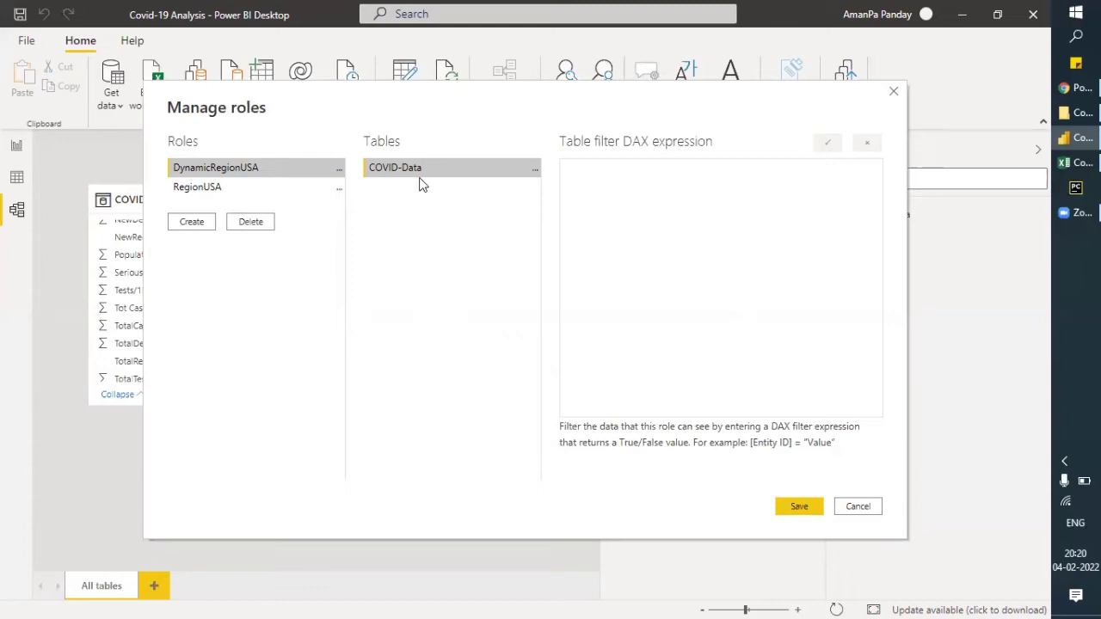
Step: Review the filter options for the COVID-Data table under the DynamicRegionUSA role and discard the role changes
{"action": "left_click", "coordinate": [339, 168]}
{"action": "left_click", "coordinate": [424, 309]}
{"action": "left_click", "coordinate": [535, 169]}
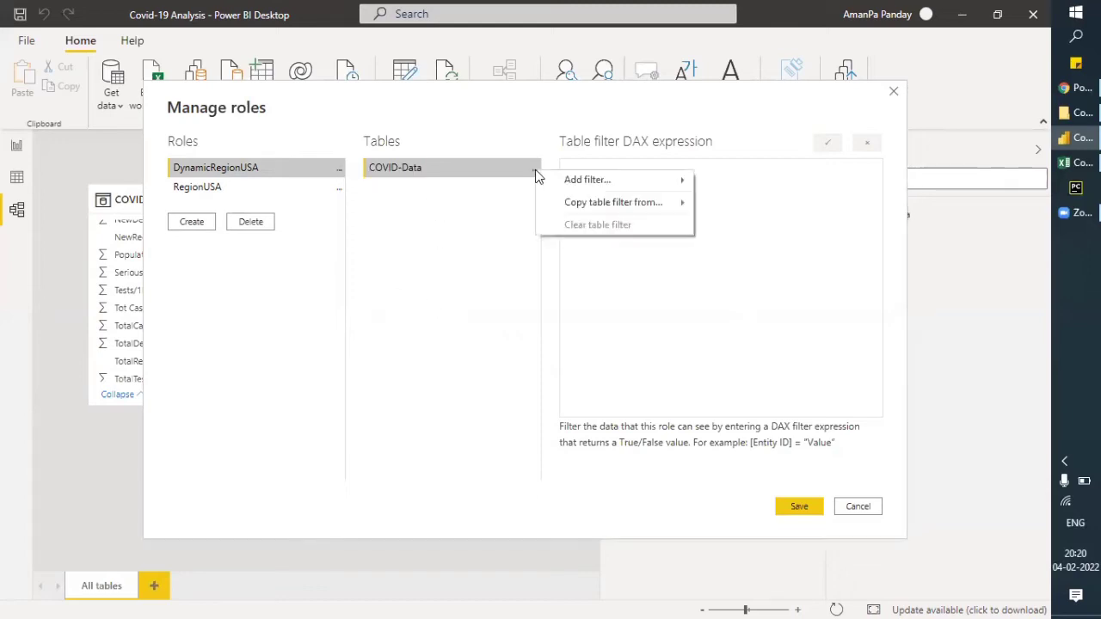
{"action": "mouse_move", "coordinate": [669, 178]}
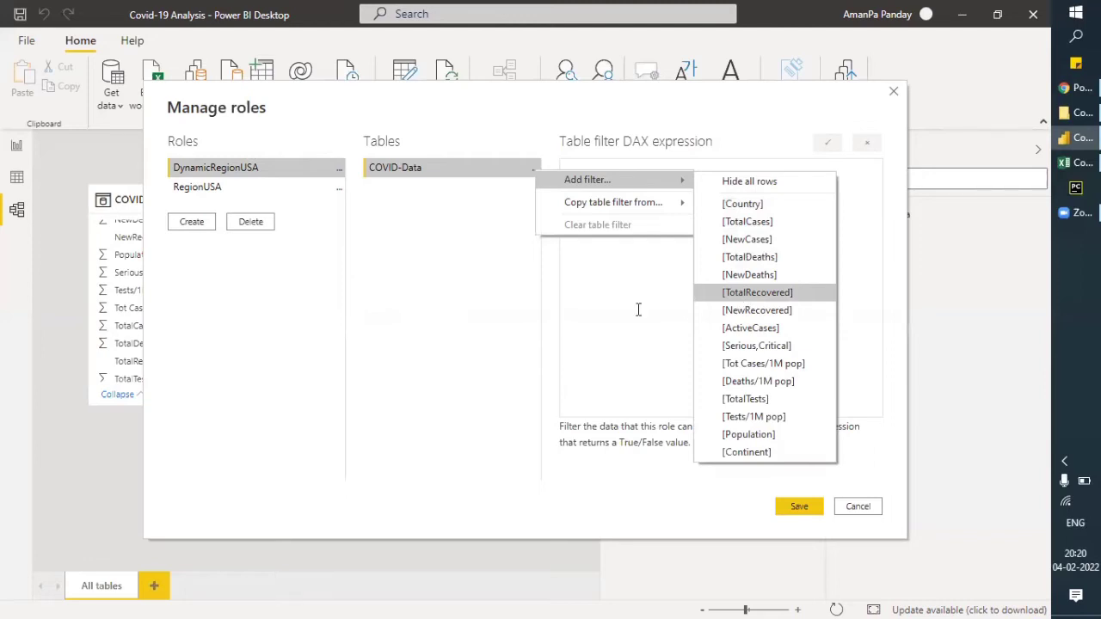
{"action": "left_click", "coordinate": [583, 317]}
{"action": "left_click", "coordinate": [861, 507]}
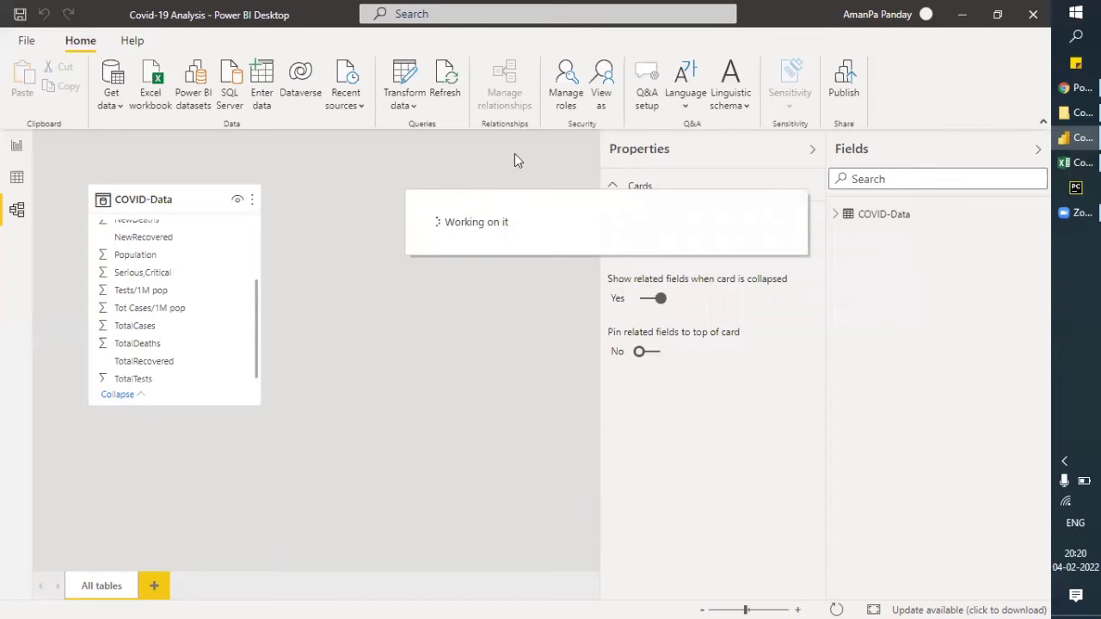
Step: Check the RegionUSA role's filter without changing it, and examine the COVID-Data table's columns before returning to the report
{"action": "left_click", "coordinate": [568, 105]}
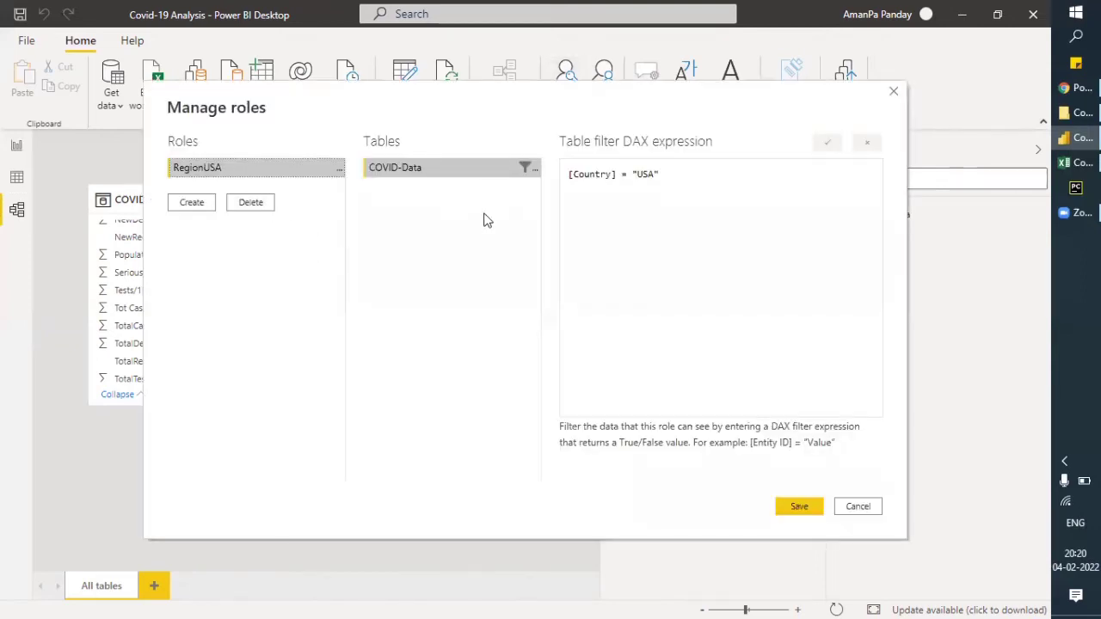
{"action": "left_click", "coordinate": [858, 508]}
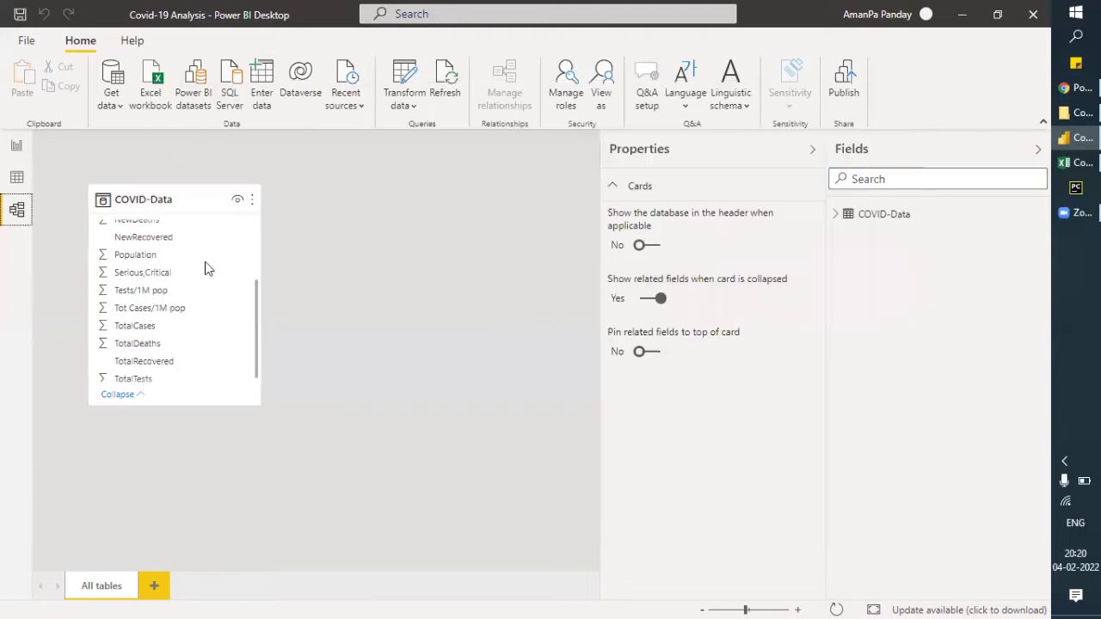
{"action": "left_click", "coordinate": [17, 177]}
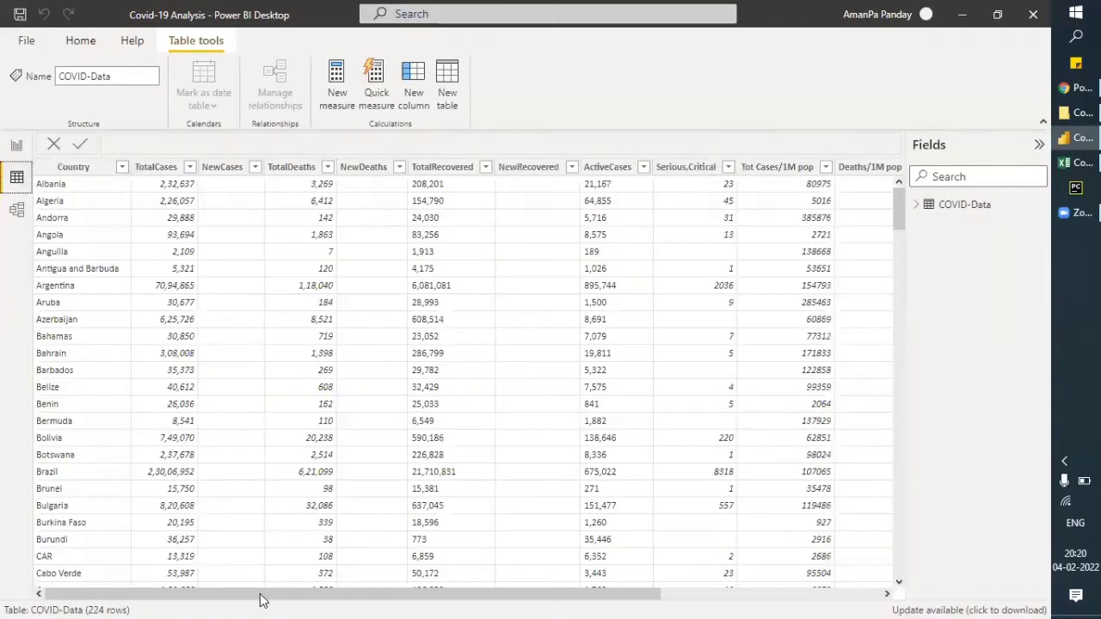
{"action": "left_click_drag", "start_coordinate": [369, 599], "coordinate": [511, 600]}
{"action": "left_click", "coordinate": [16, 145]}
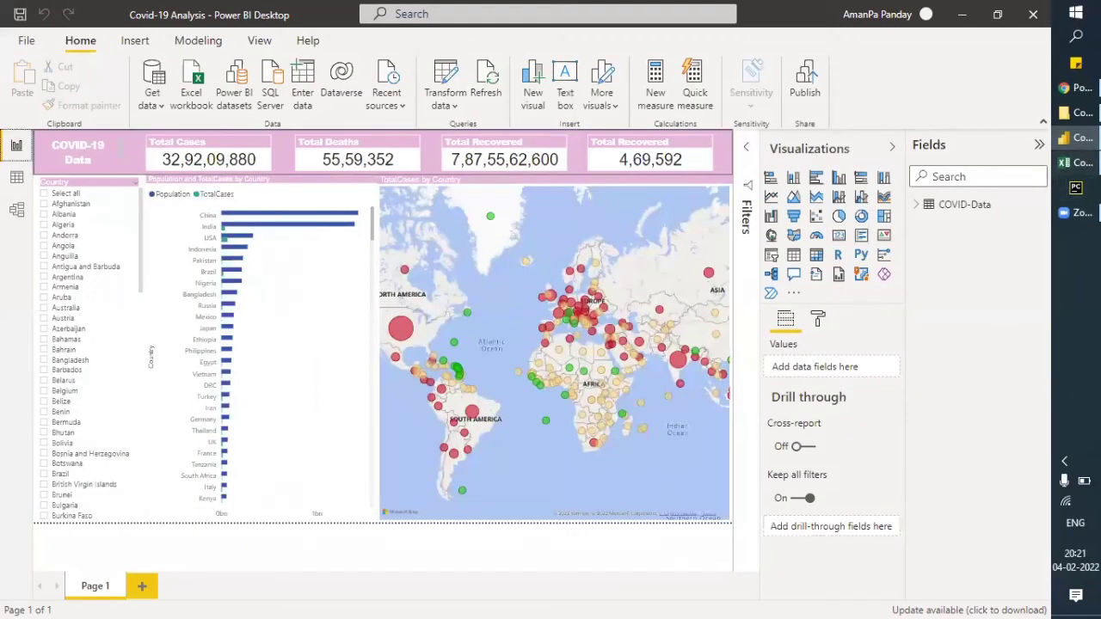
Step: Switch to Excel and change the header in cell A1 of Countries.xlsx to Country
{"action": "left_click", "coordinate": [1063, 164]}
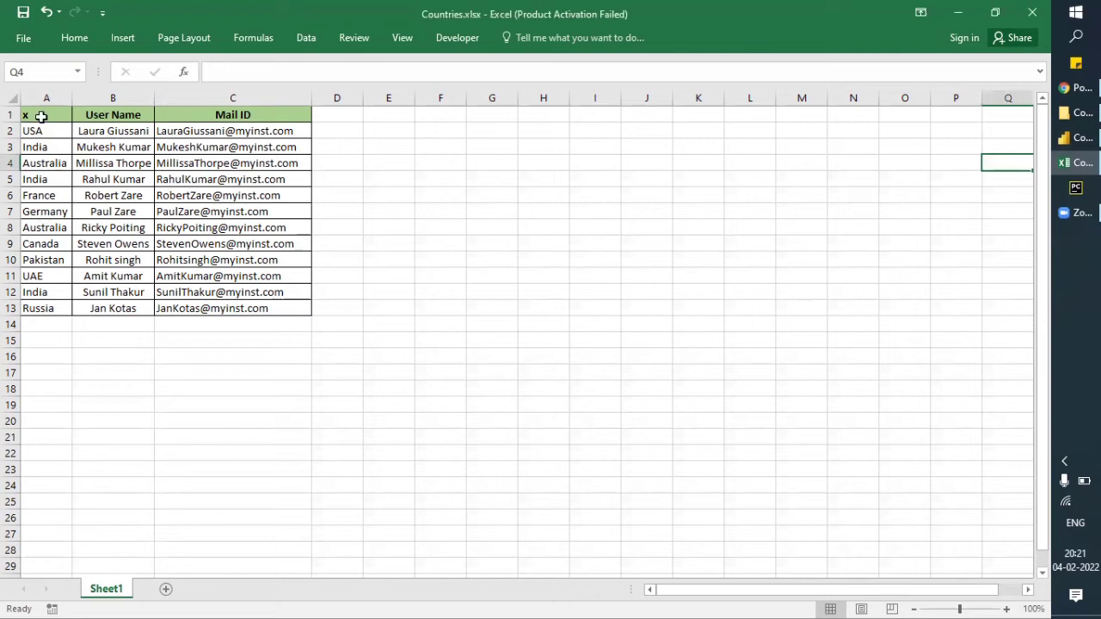
{"action": "key", "text": "ctrl+Home"}
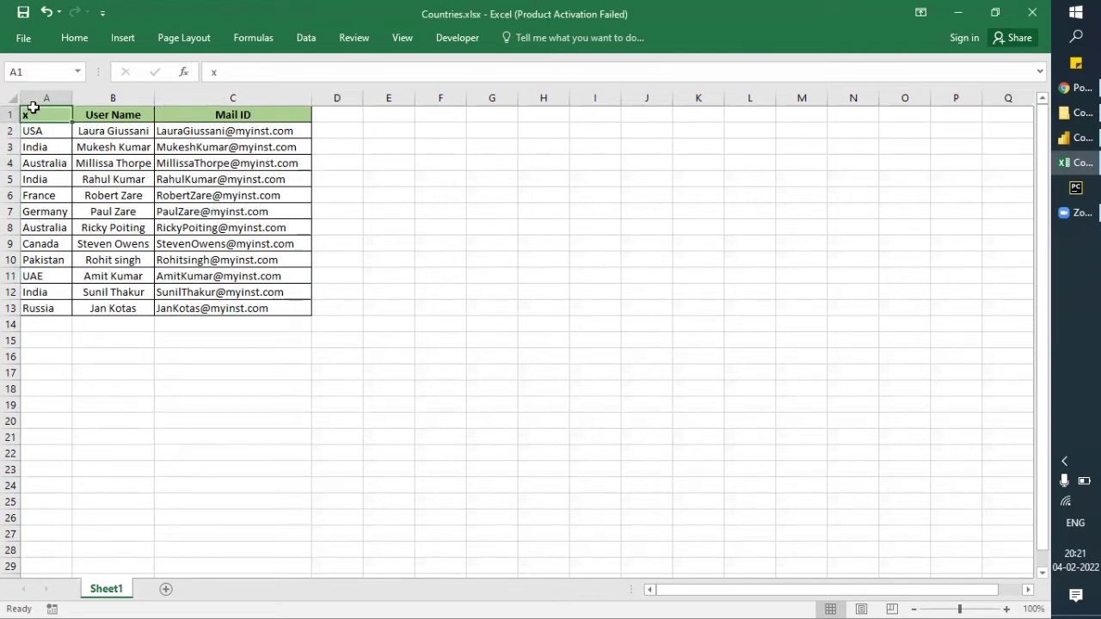
{"action": "type", "text": "Count"}
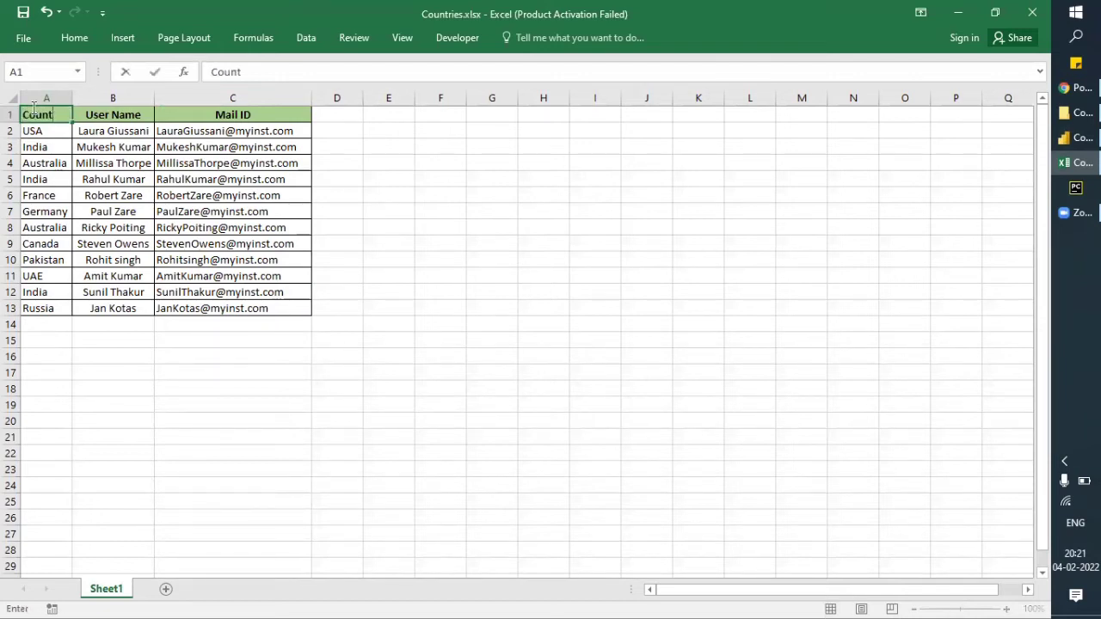
{"action": "type", "text": "ry"}
{"action": "key", "text": "Return"}
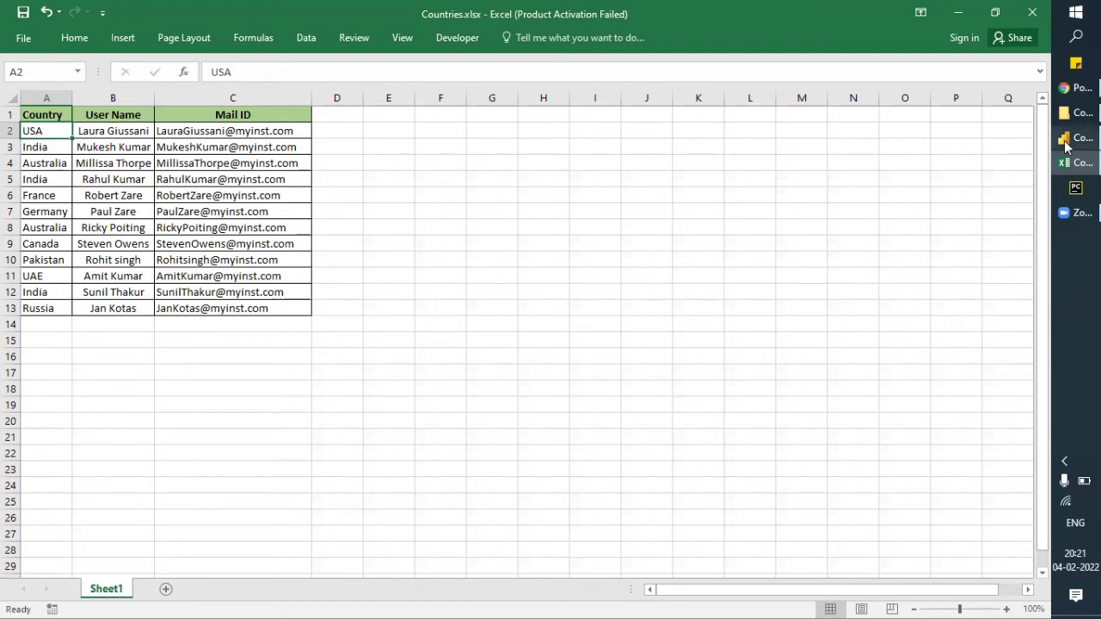
Step: Switch to Power BI Desktop, start an Excel workbook import and browse to F:\Study\Institute\Power BI\Projects\Covid-19 & Population Analysis using the path from File Explorer
{"action": "left_click", "coordinate": [1067, 137]}
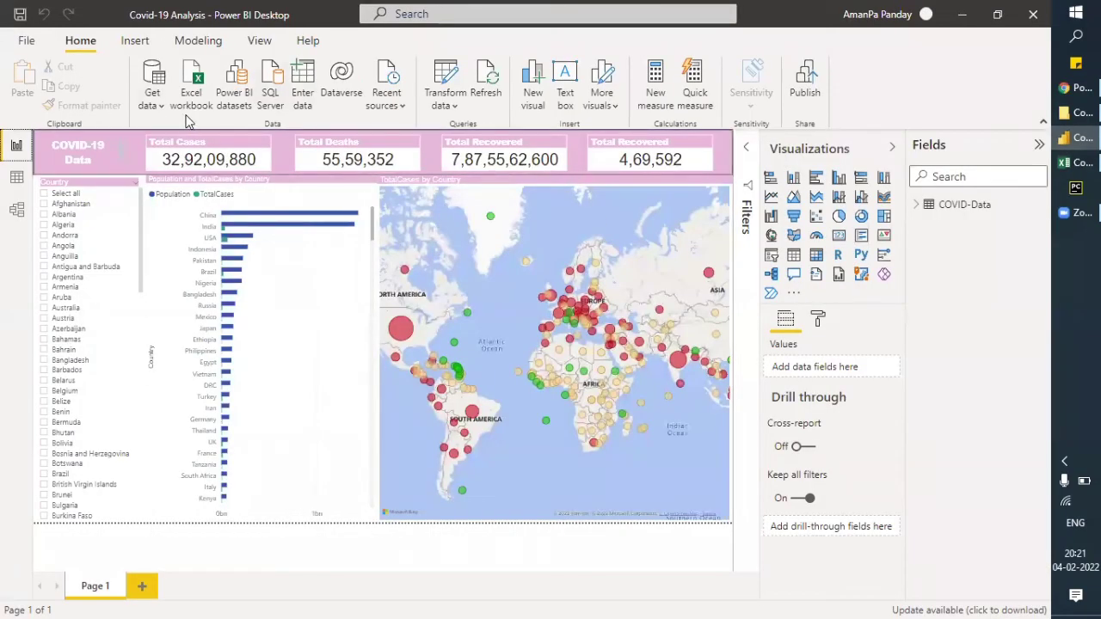
{"action": "left_click", "coordinate": [160, 107]}
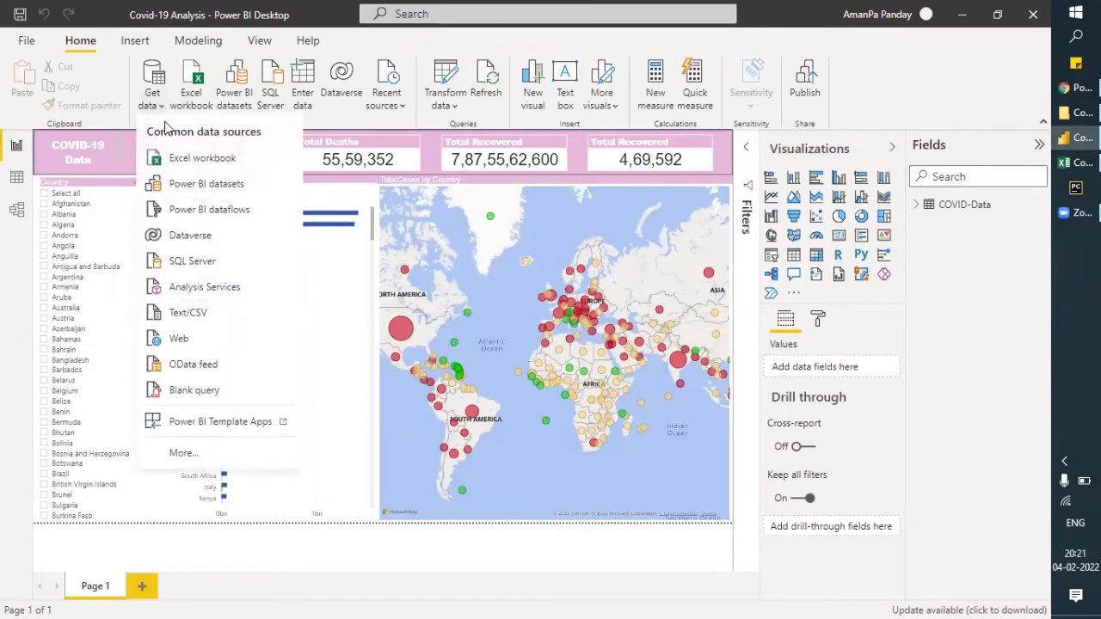
{"action": "left_click", "coordinate": [181, 157]}
{"action": "left_click", "coordinate": [1075, 113]}
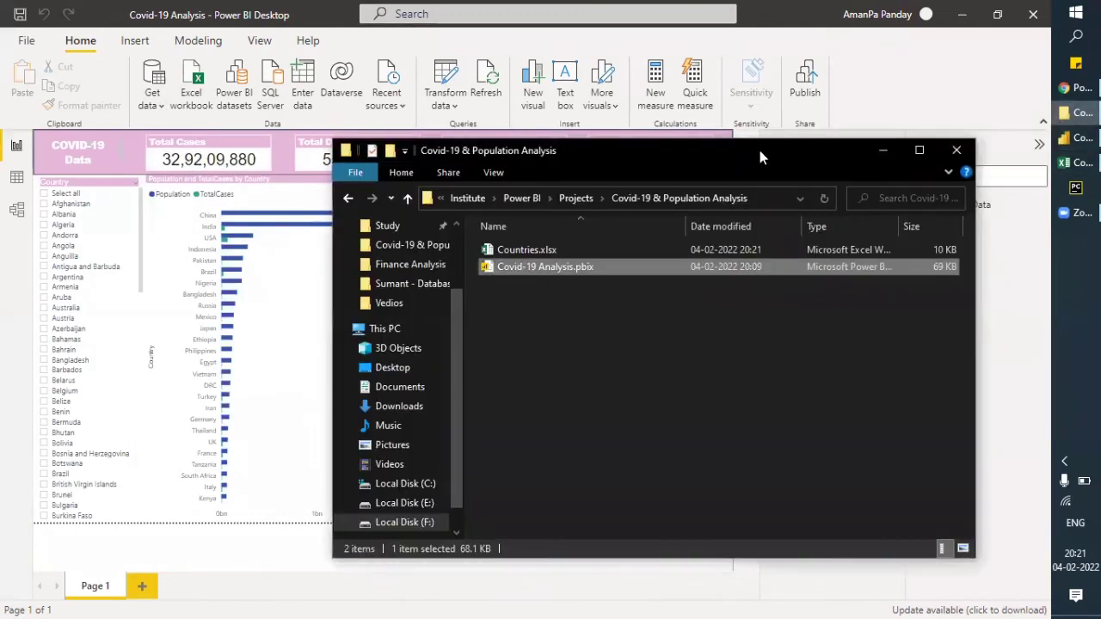
{"action": "left_click", "coordinate": [766, 198]}
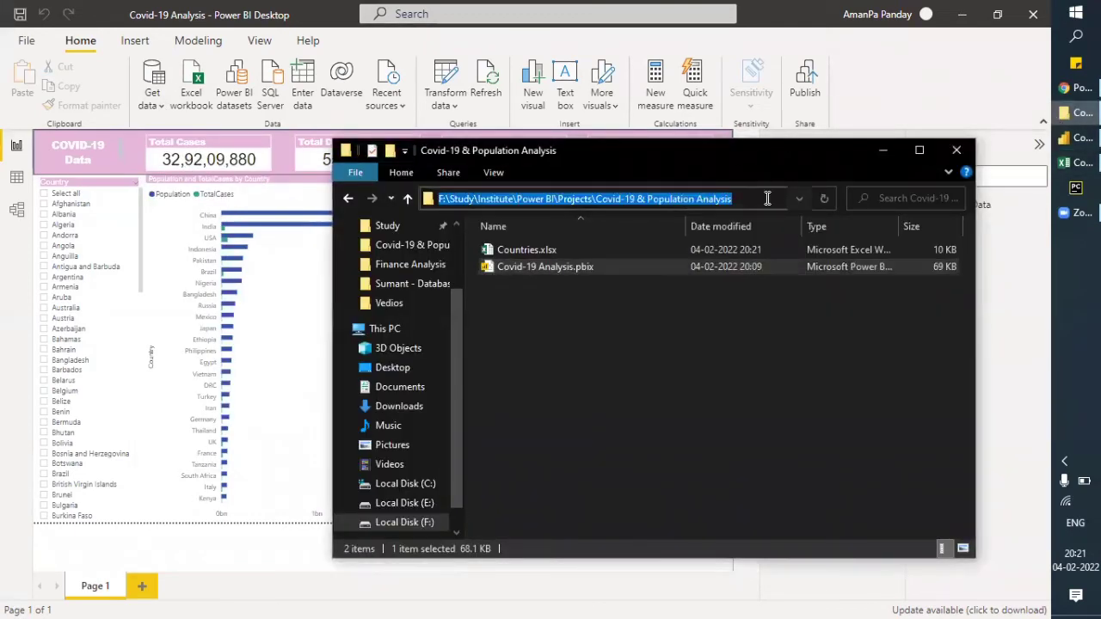
{"action": "type", "text": "F:\\Study\\Institute\\Power BI\\Projects\\Covid-19 & Population Analysis"}
{"action": "key", "text": "Return"}
{"action": "key", "text": "alt+Tab"}
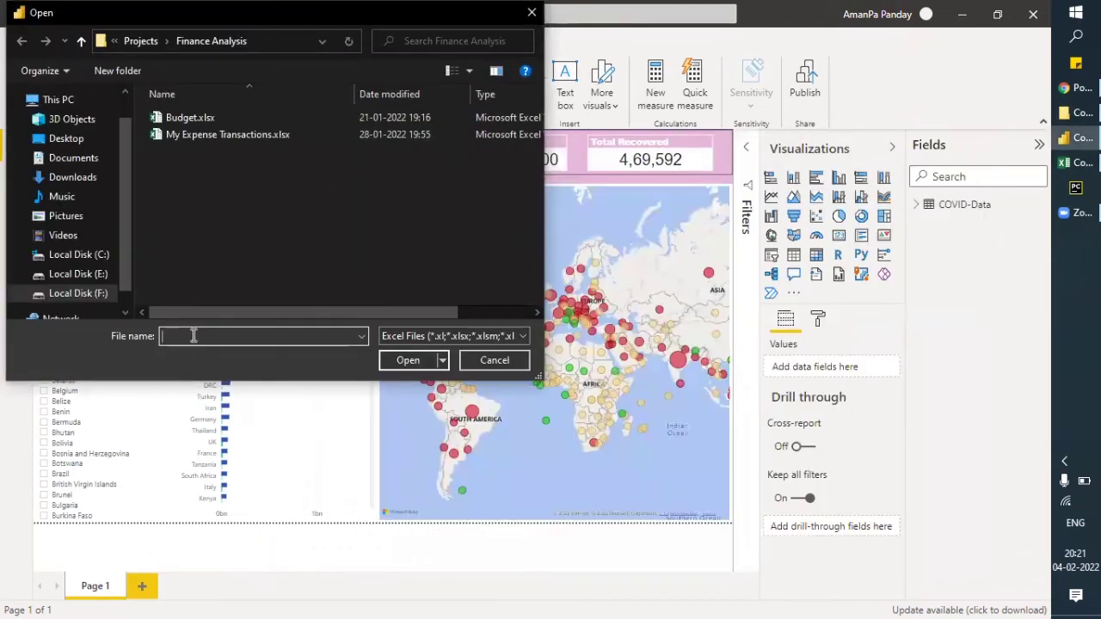
{"action": "key", "text": "ctrl+v"}
{"action": "key", "text": "Return"}
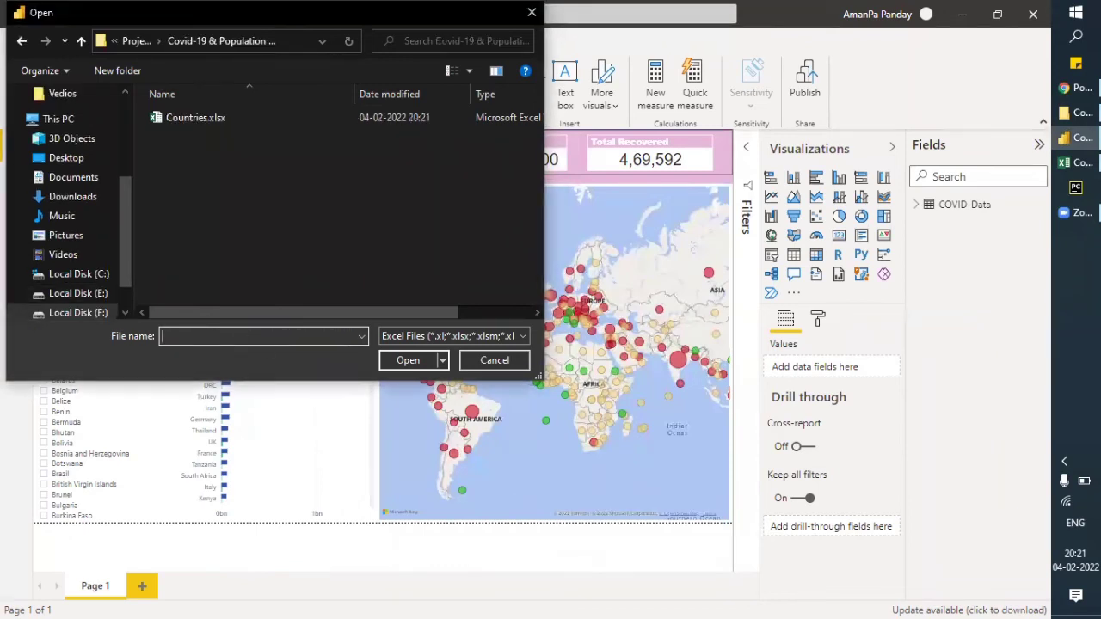
Step: Close the Countries.xlsx workbook in Excel, return to Power BI Desktop and open that file as the import source
{"action": "left_click", "coordinate": [1075, 163]}
{"action": "left_click", "coordinate": [713, 229]}
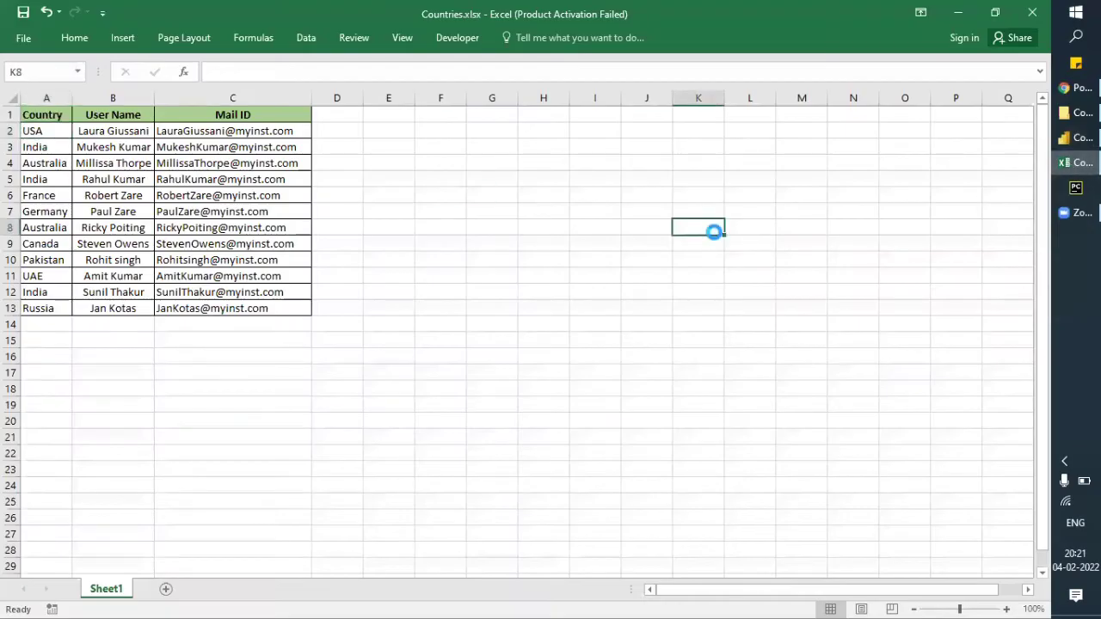
{"action": "key", "text": "ctrl+w"}
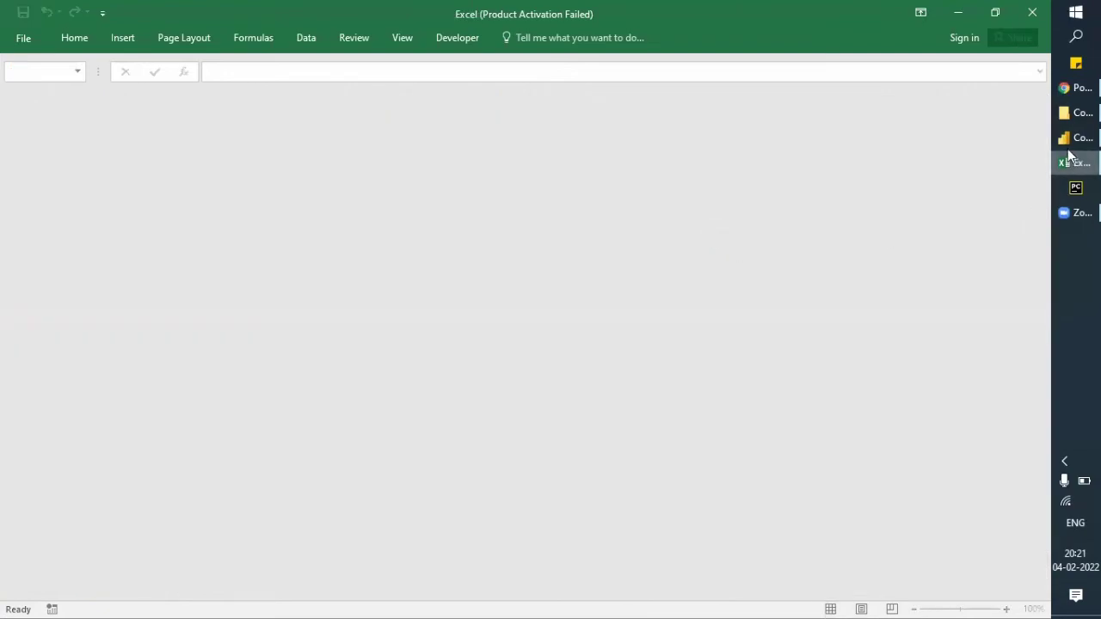
{"action": "left_click", "coordinate": [1075, 139]}
{"action": "left_click", "coordinate": [176, 118]}
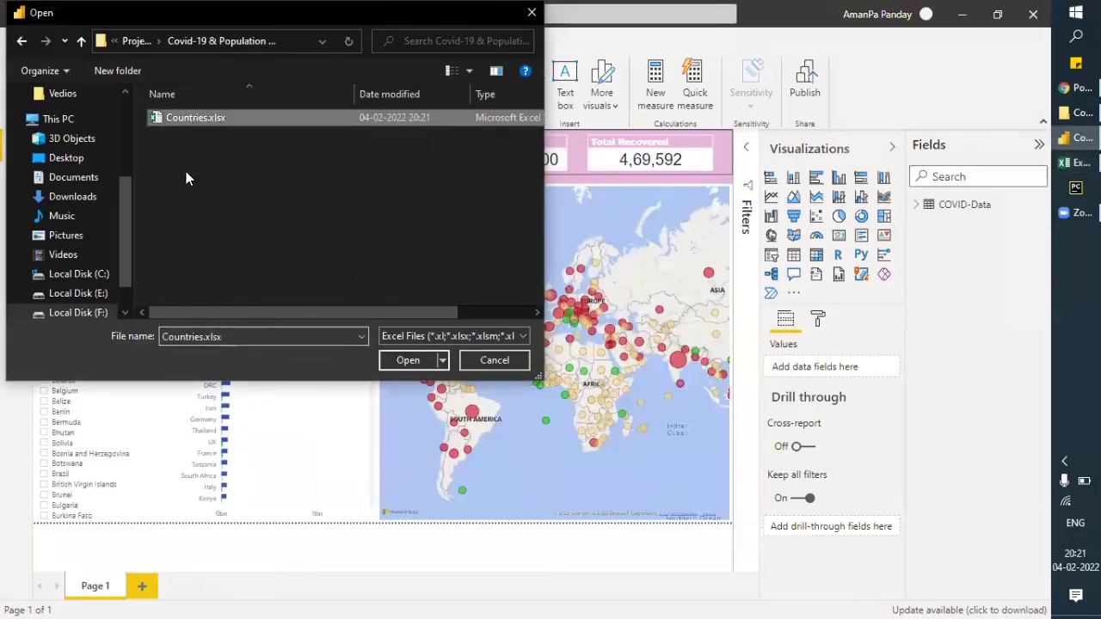
{"action": "left_click", "coordinate": [418, 359]}
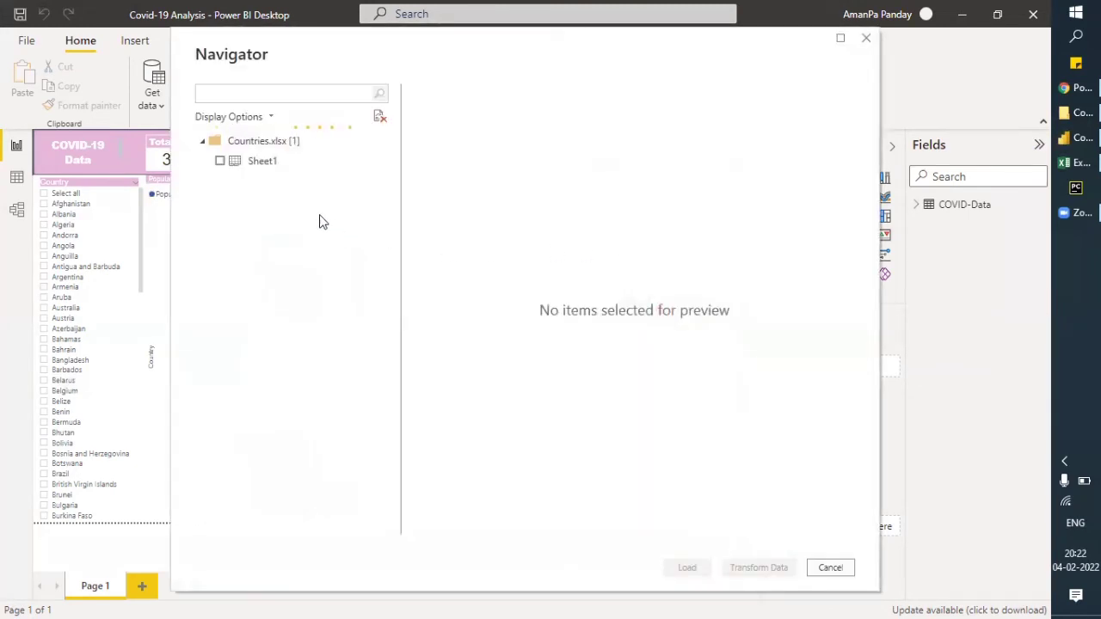
Step: Choose Sheet1 for import, bring it into Power Query Editor and use its first row as headers
{"action": "left_click", "coordinate": [300, 168]}
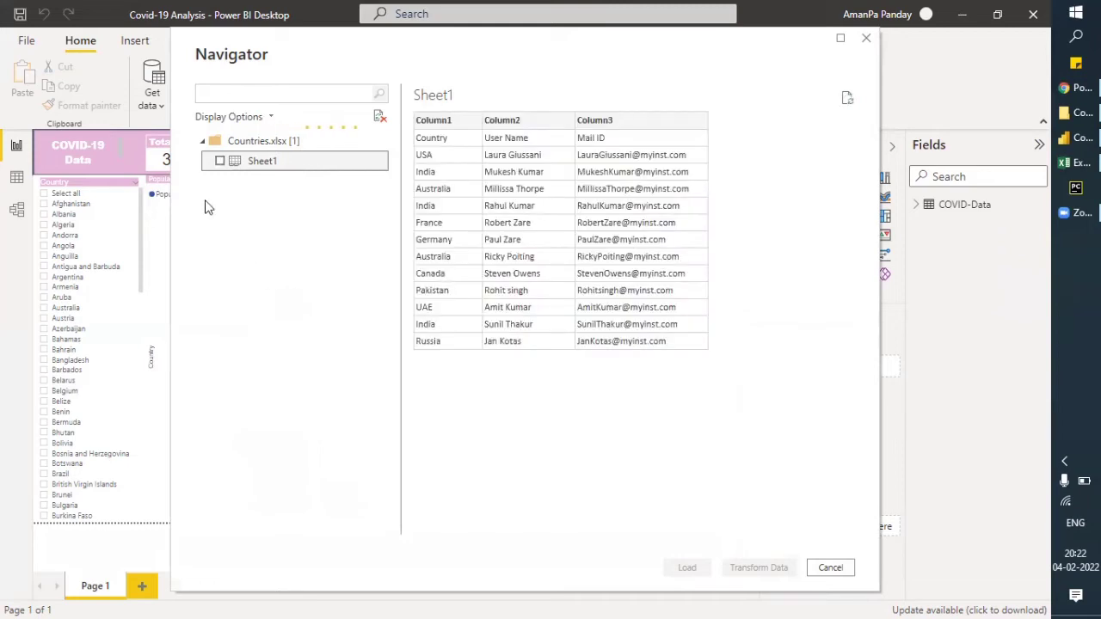
{"action": "left_click", "coordinate": [220, 163]}
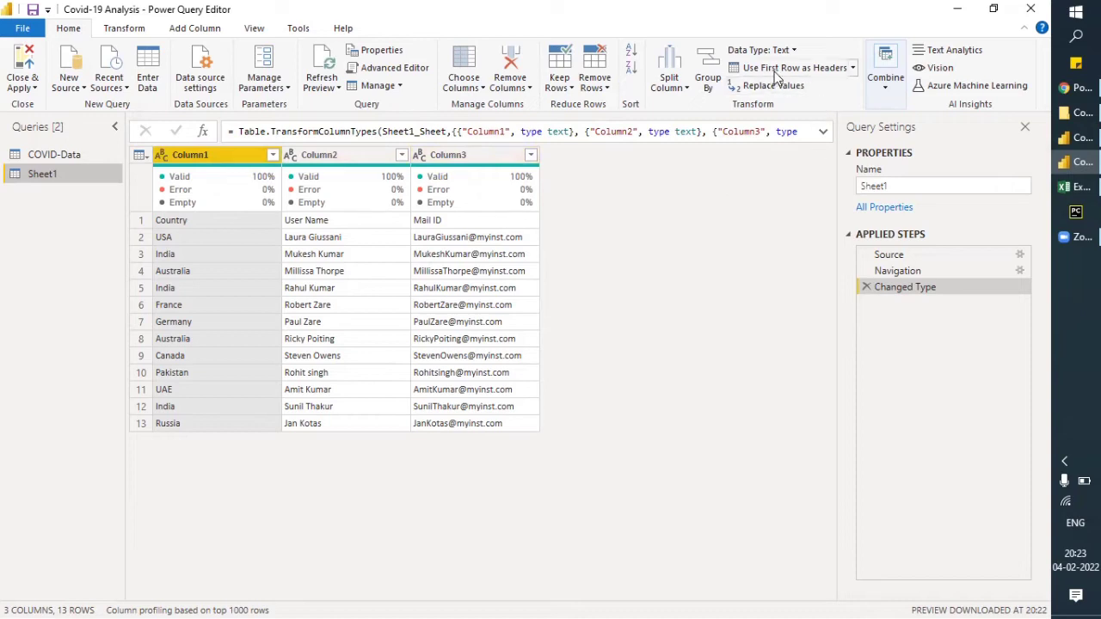
{"action": "left_click", "coordinate": [853, 70]}
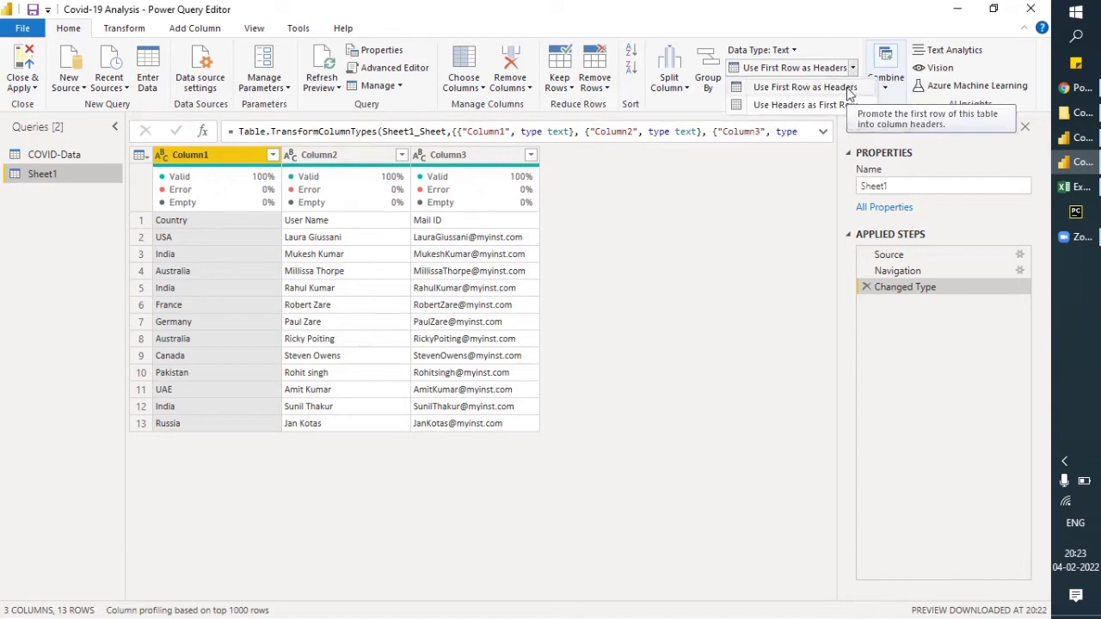
{"action": "left_click", "coordinate": [847, 87]}
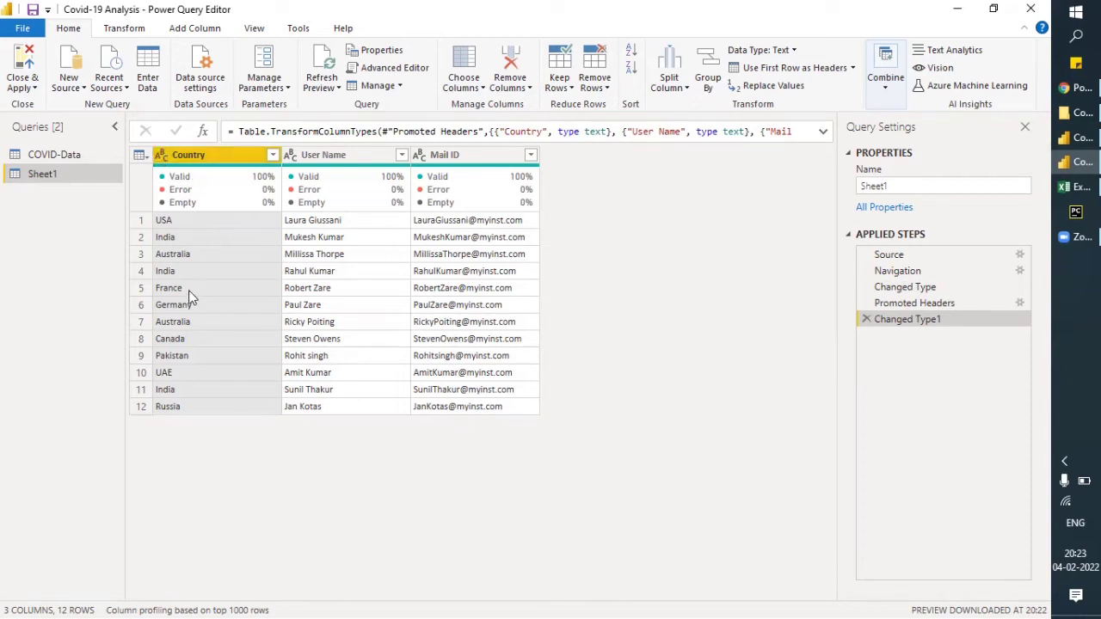
Step: Rename the Sheet1 query as Country and close Power Query Editor, applying the changes to the model
{"action": "double_click", "coordinate": [42, 175]}
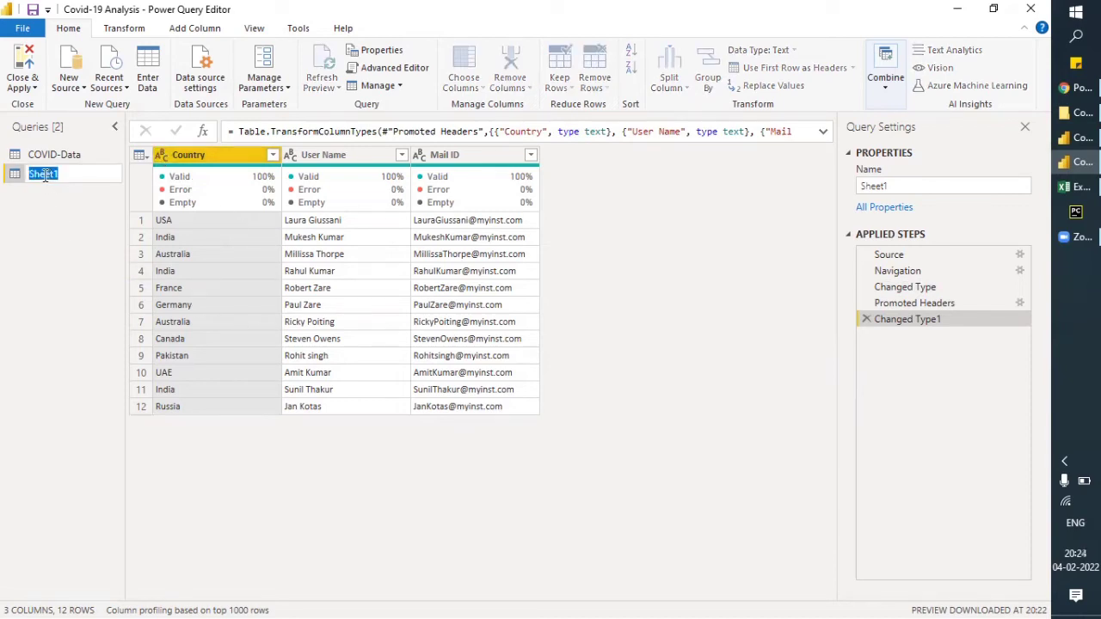
{"action": "type", "text": "Country"}
{"action": "key", "text": "Return"}
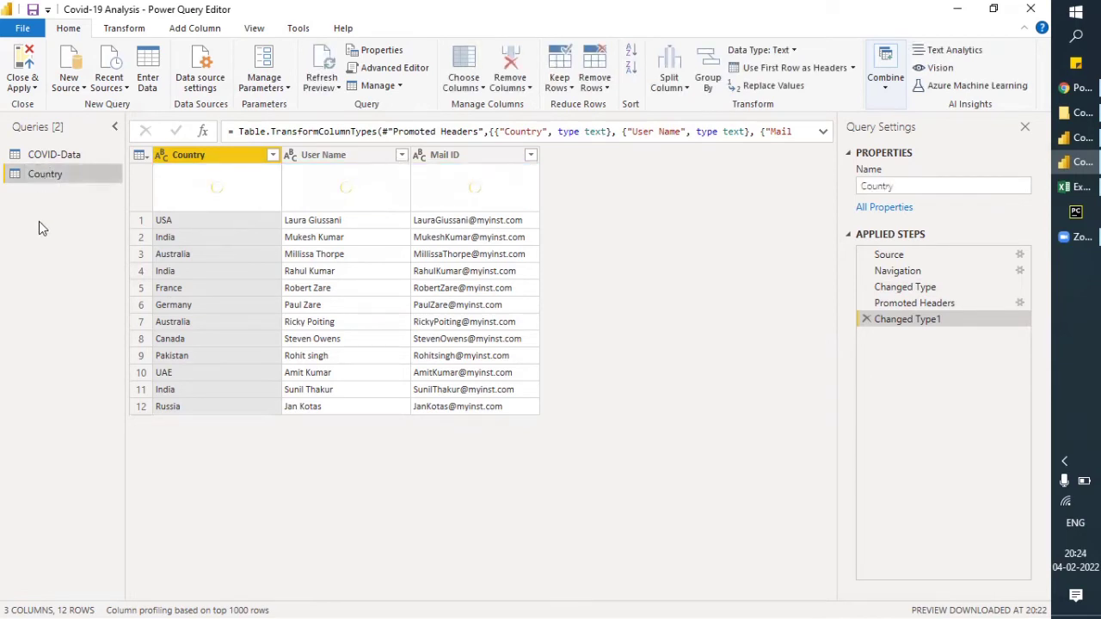
{"action": "left_click", "coordinate": [32, 87]}
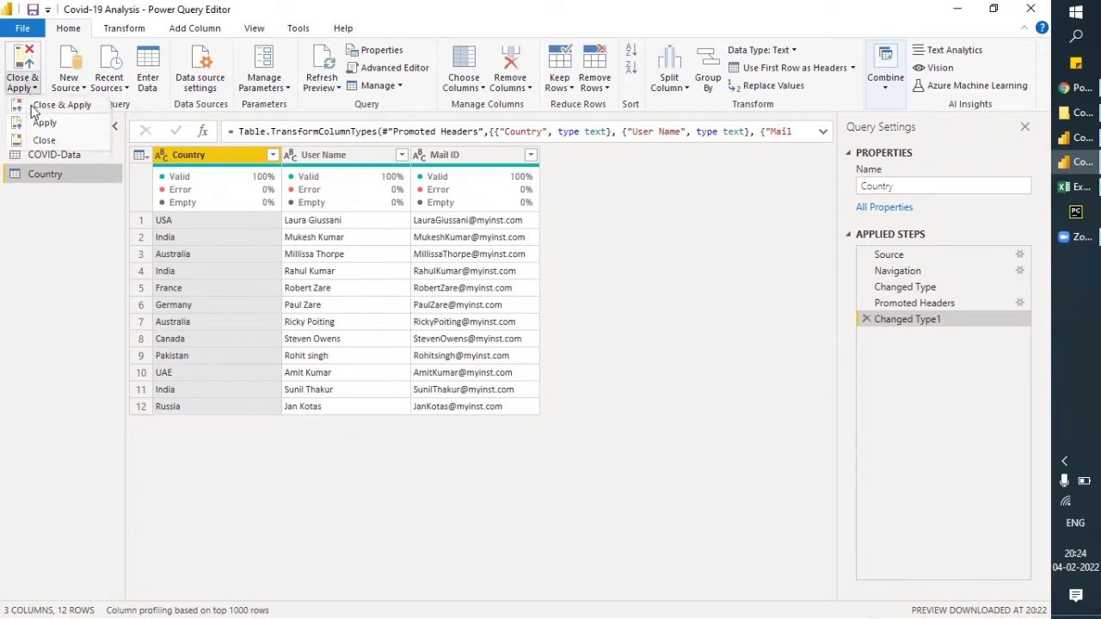
{"action": "left_click", "coordinate": [43, 140]}
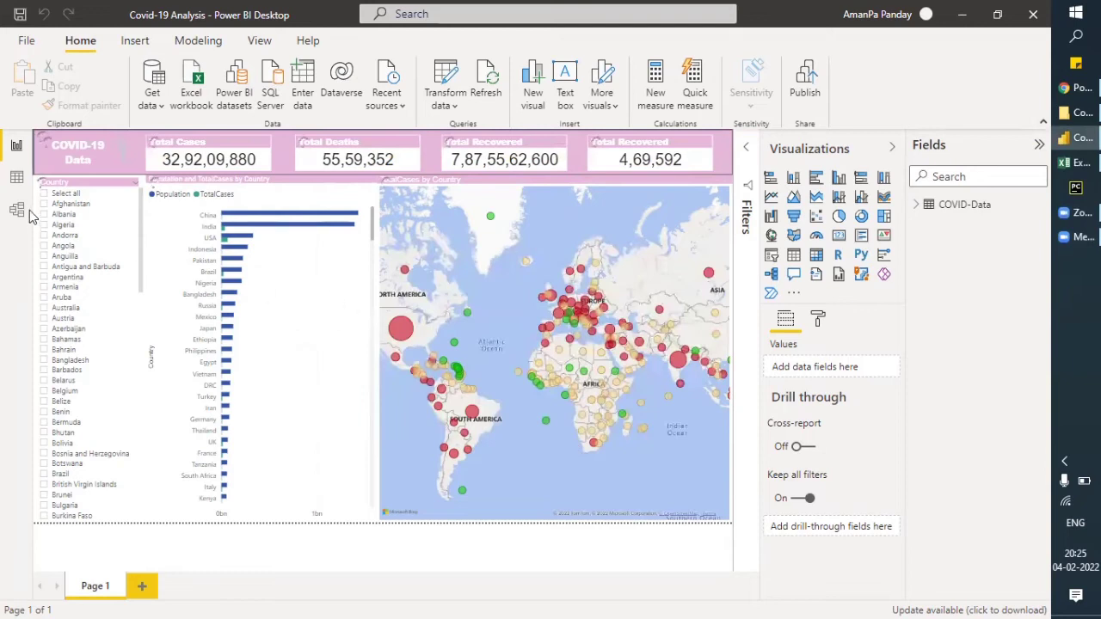
Step: Examine the Country table's data and its relationship to COVID-Data in model view, collapsing Properties and enlarging the COVID-Data card
{"action": "left_click", "coordinate": [18, 181]}
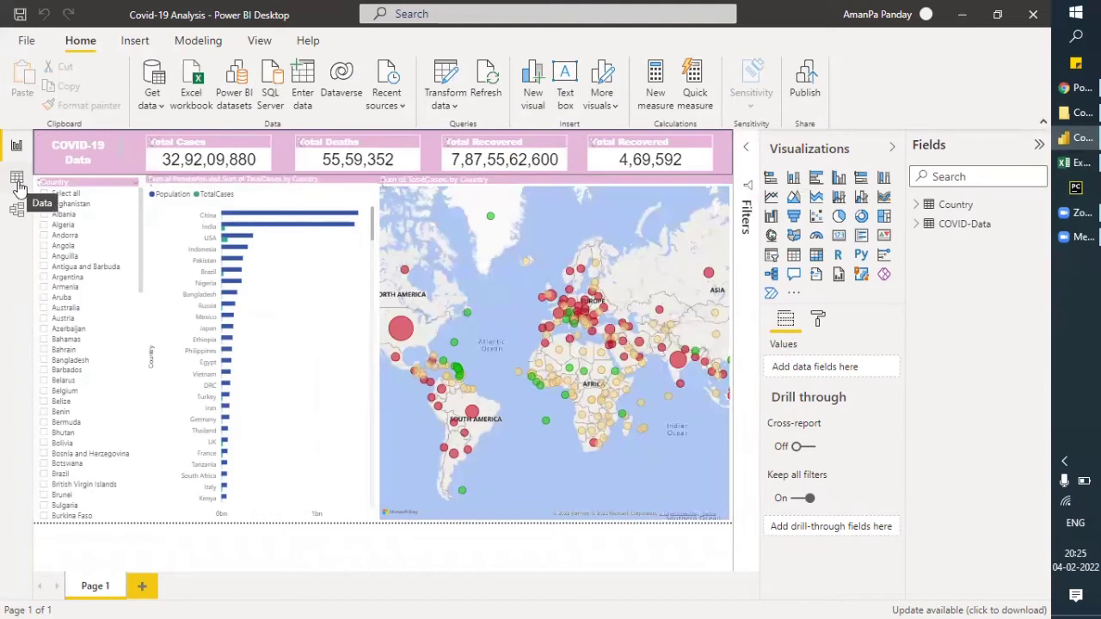
{"action": "left_click", "coordinate": [19, 189]}
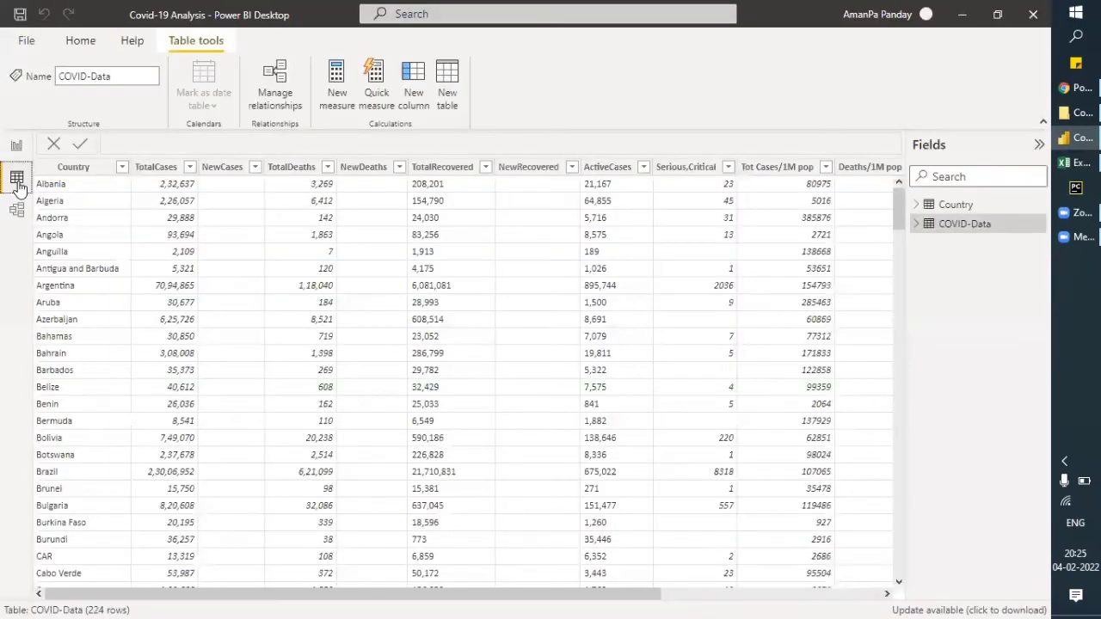
{"action": "left_click", "coordinate": [968, 208]}
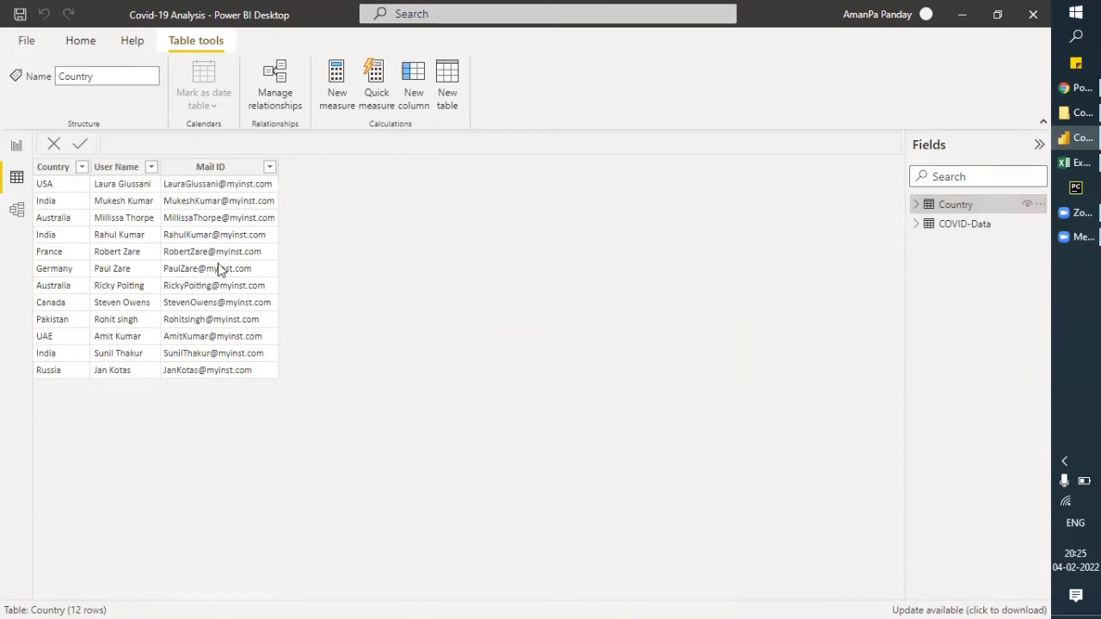
{"action": "left_click", "coordinate": [13, 215]}
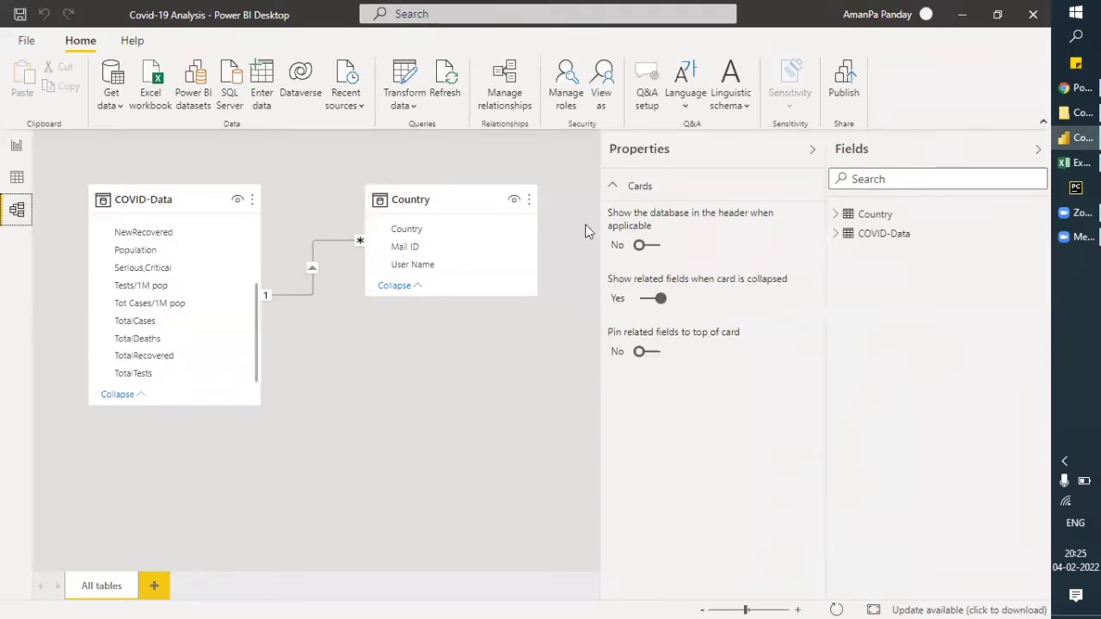
{"action": "left_click", "coordinate": [814, 151]}
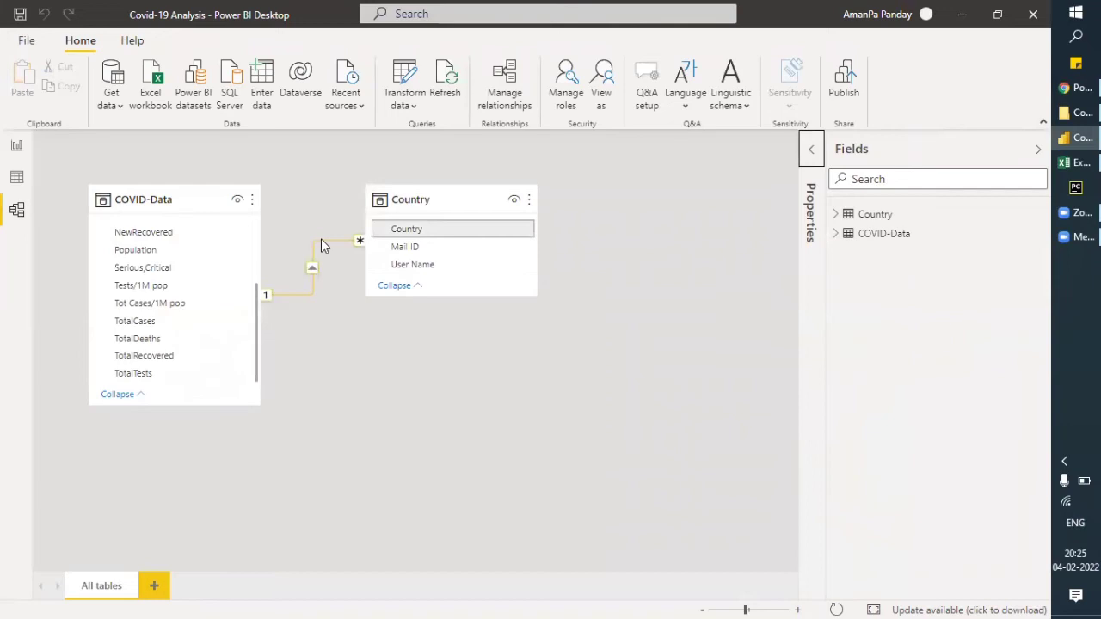
{"action": "left_click_drag", "start_coordinate": [152, 406], "coordinate": [151, 552]}
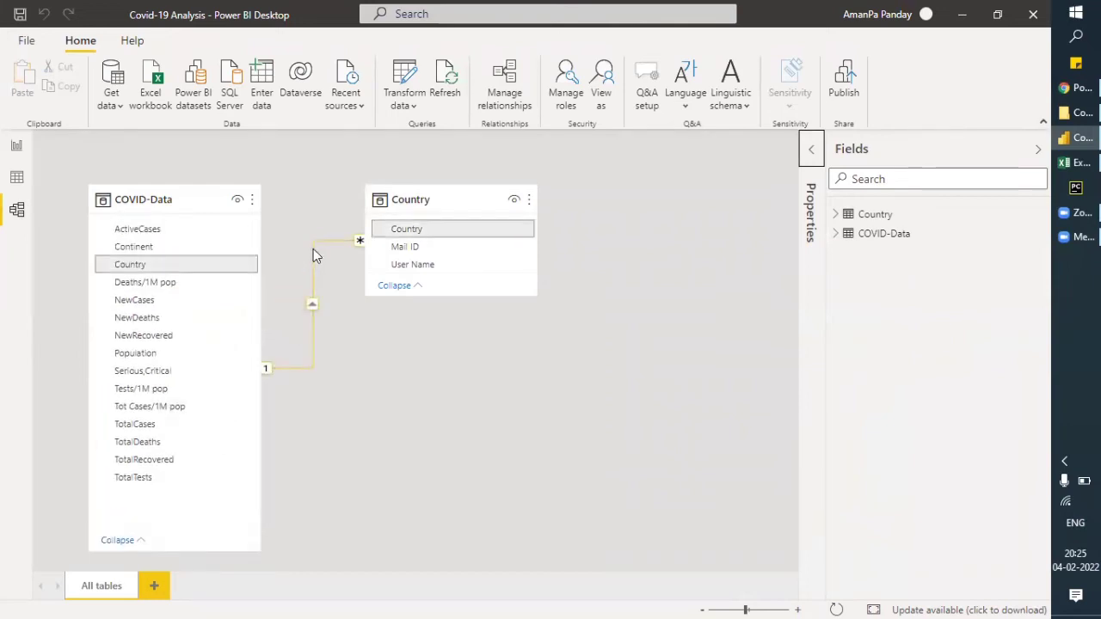
{"action": "left_click", "coordinate": [566, 86]}
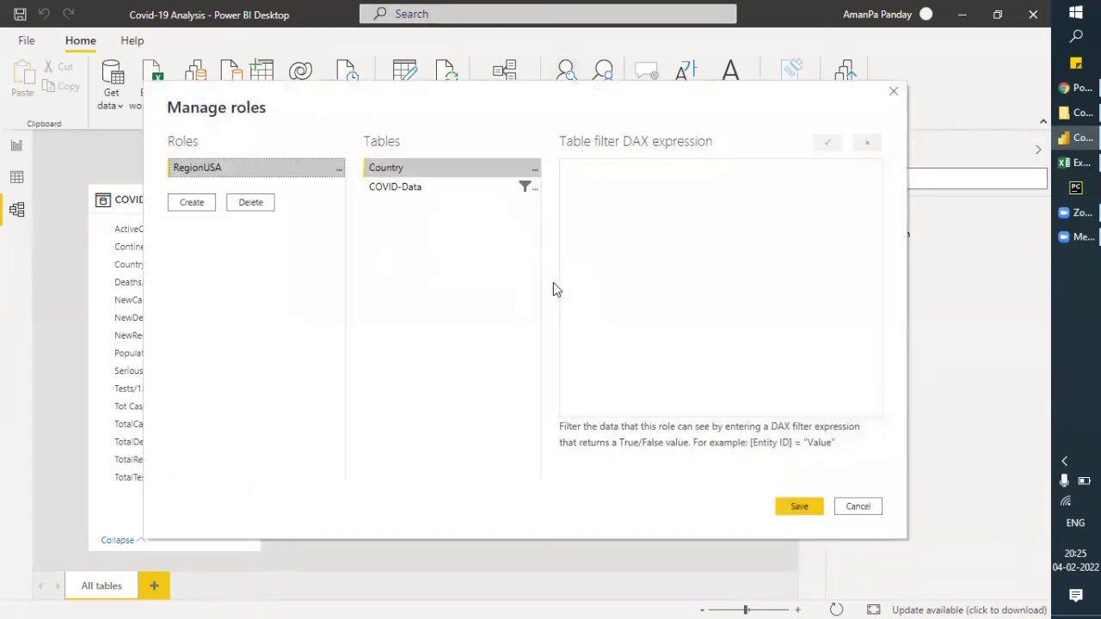
{"action": "left_click", "coordinate": [201, 205]}
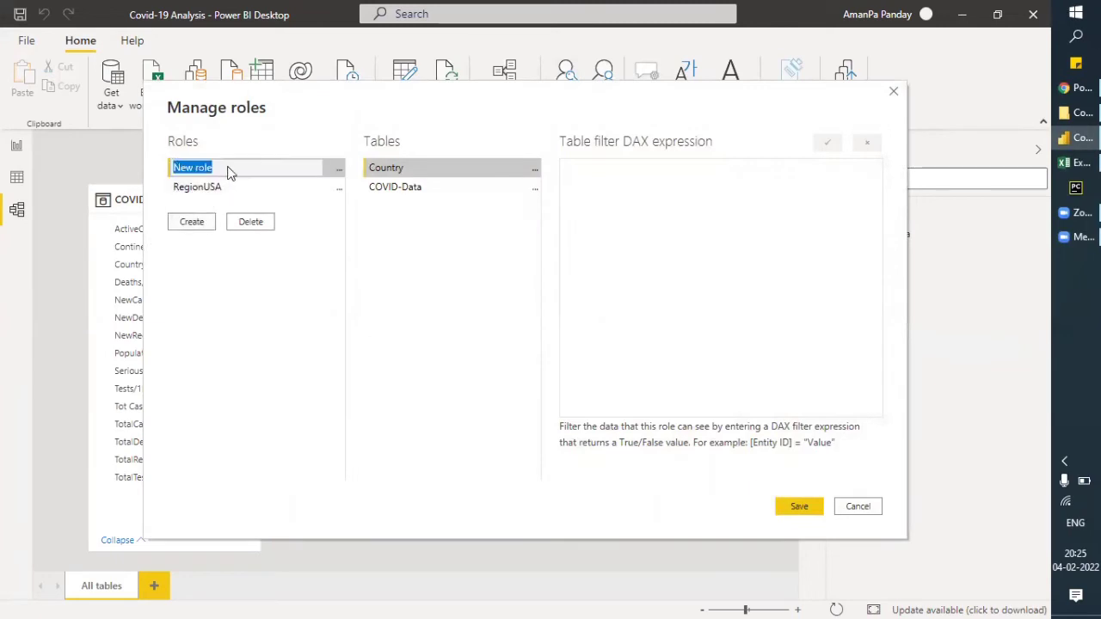
{"action": "type", "text": "DynamciReg"}
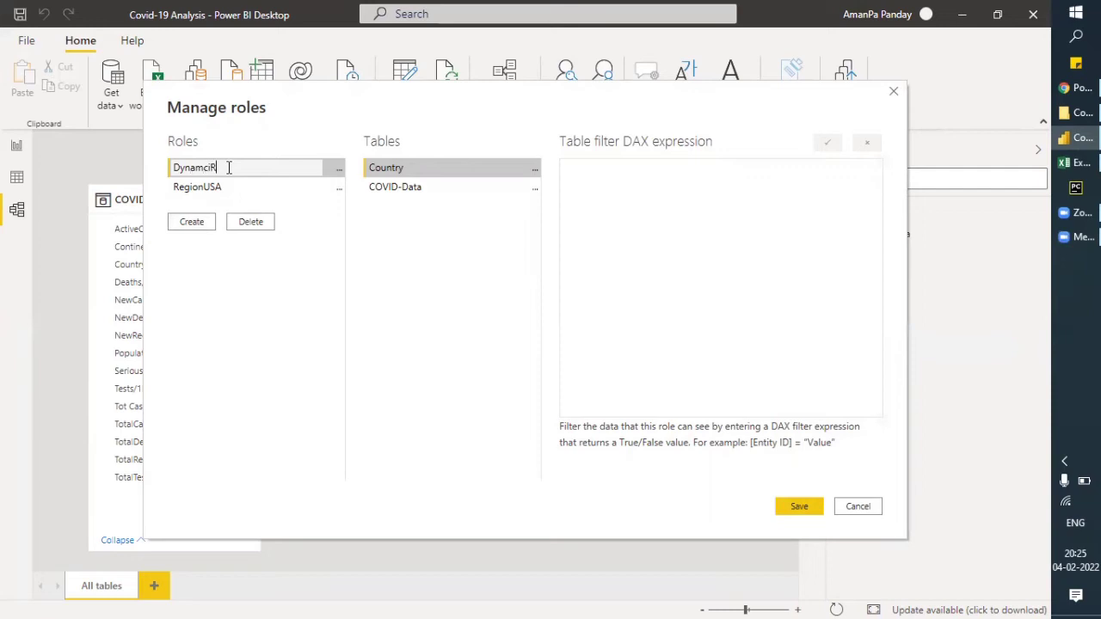
{"action": "key", "text": "BackSpace"}
{"action": "key", "text": "BackSpace"}
{"action": "key", "text": "BackSpace"}
{"action": "key", "text": "BackSpace"}
{"action": "key", "text": "BackSpace"}
{"action": "type", "text": "icRegionUSA"}
{"action": "key", "text": "Return"}
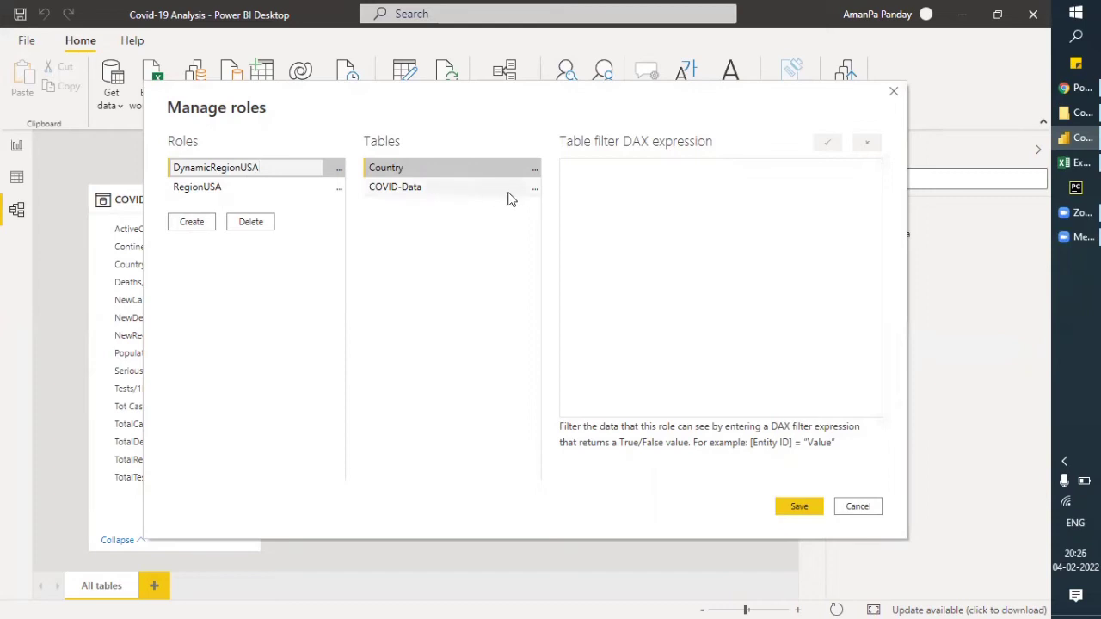
{"action": "left_click", "coordinate": [534, 189]}
{"action": "mouse_move", "coordinate": [581, 204]}
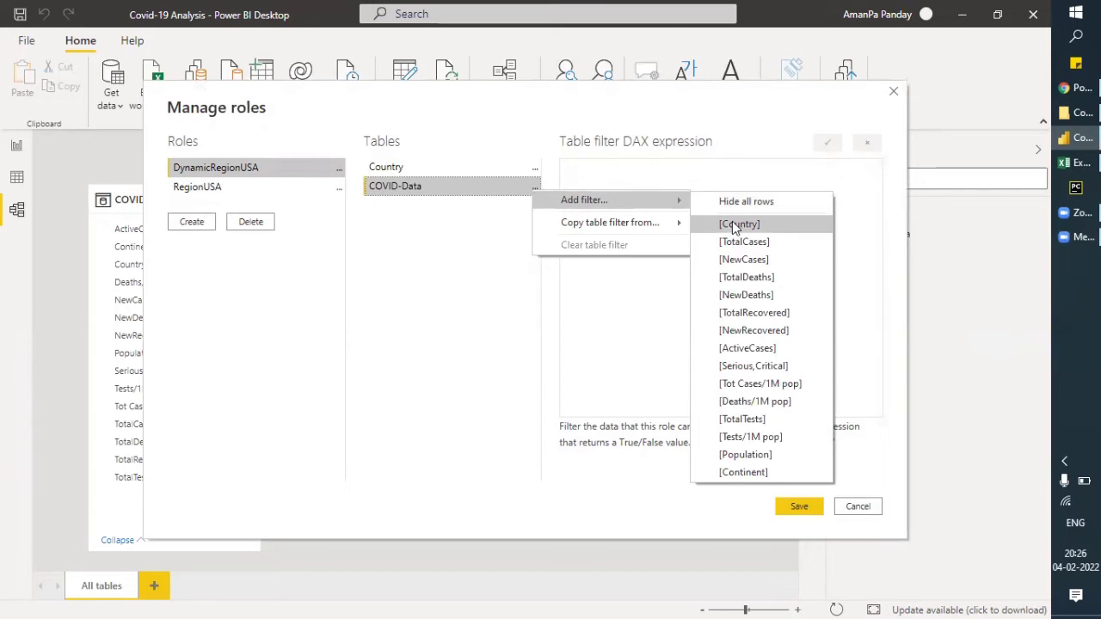
{"action": "left_click", "coordinate": [452, 348]}
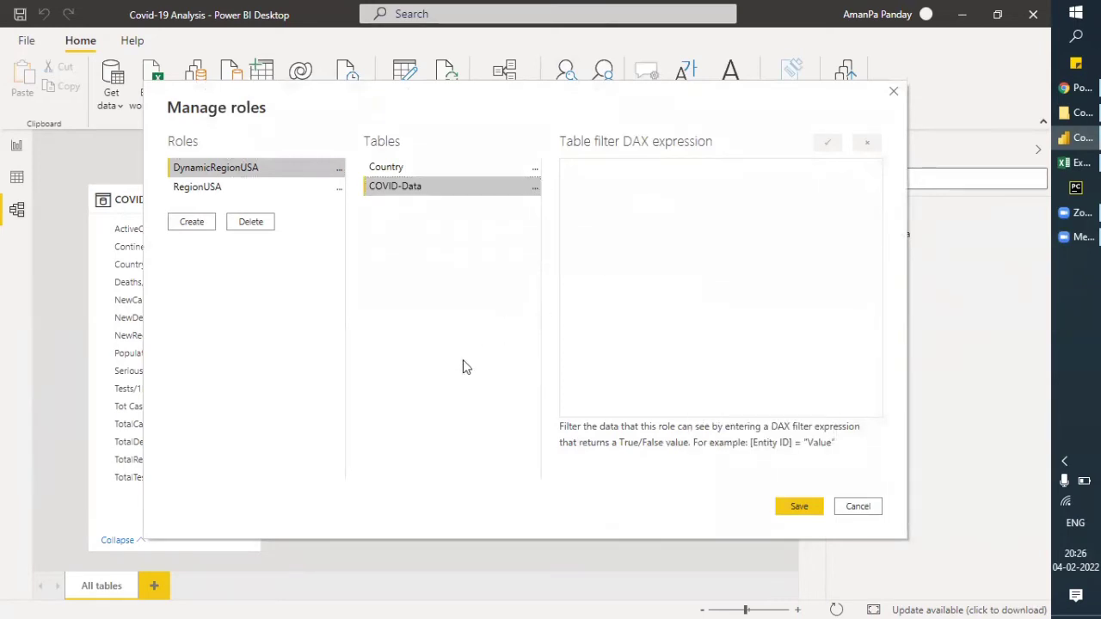
{"action": "left_click", "coordinate": [858, 507]}
Step: Check the Country table's rows in data view and open the queries in Power Query Editor
{"action": "left_click", "coordinate": [18, 178]}
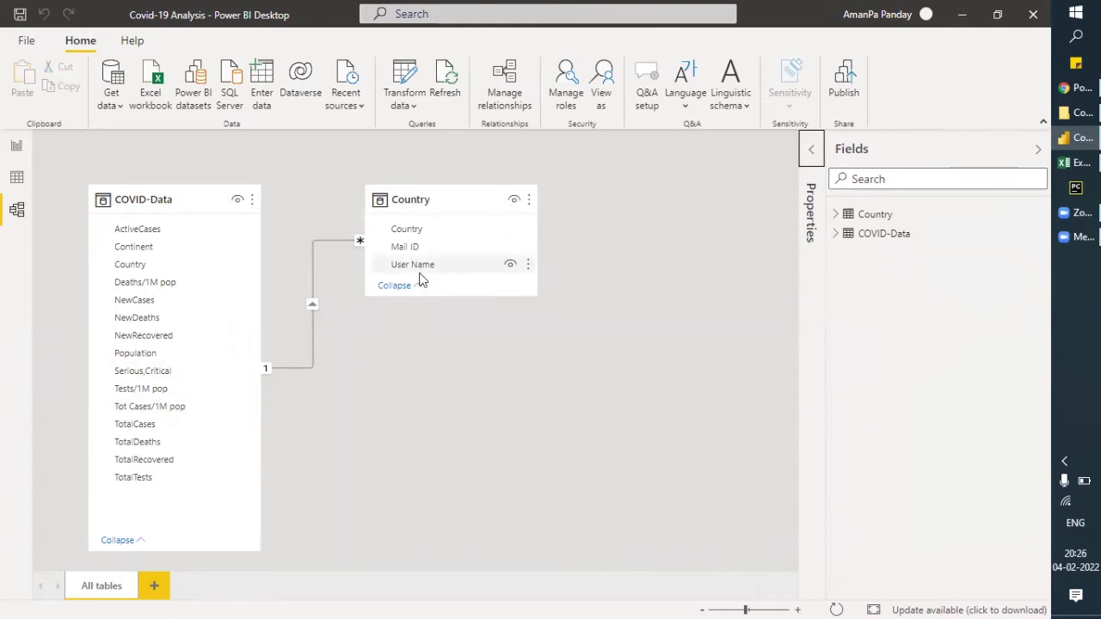
{"action": "left_click", "coordinate": [19, 181]}
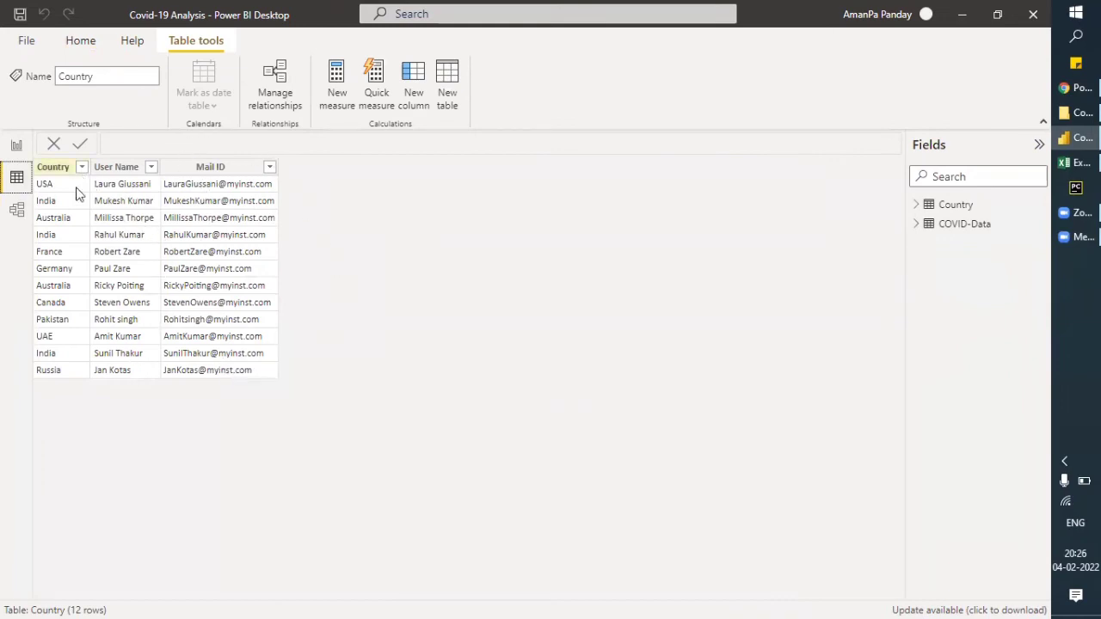
{"action": "left_click", "coordinate": [80, 41]}
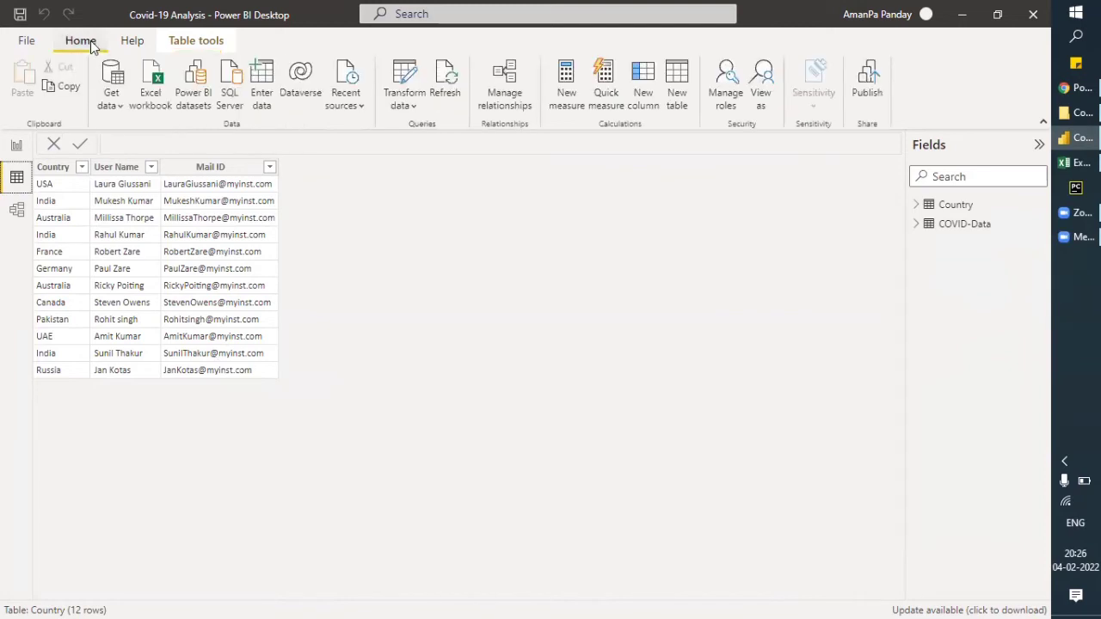
{"action": "left_click", "coordinate": [404, 107]}
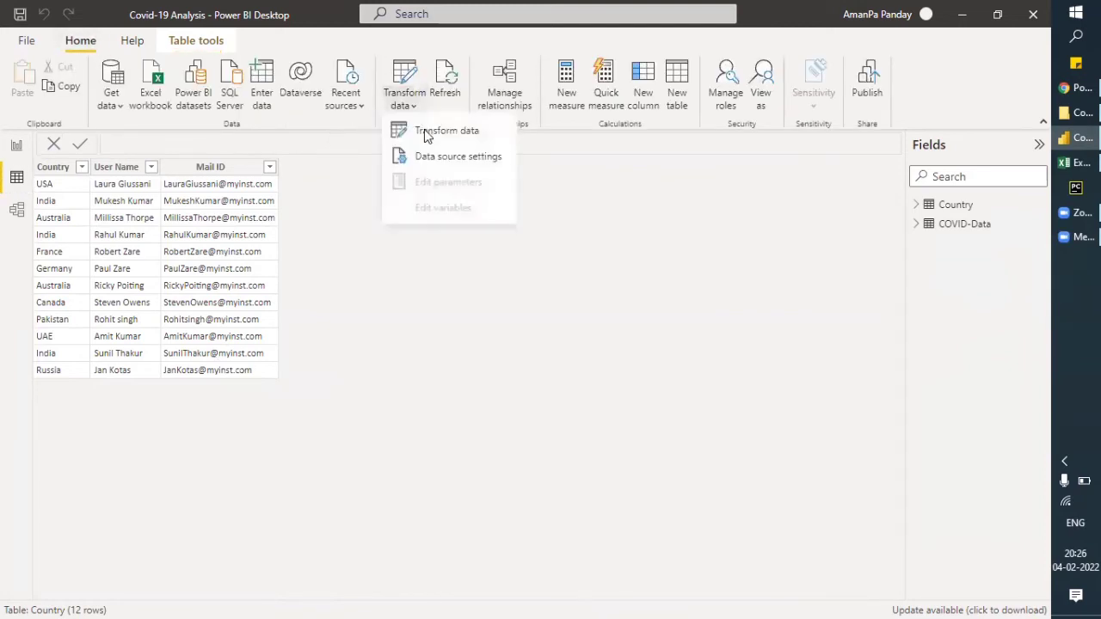
{"action": "left_click", "coordinate": [424, 129]}
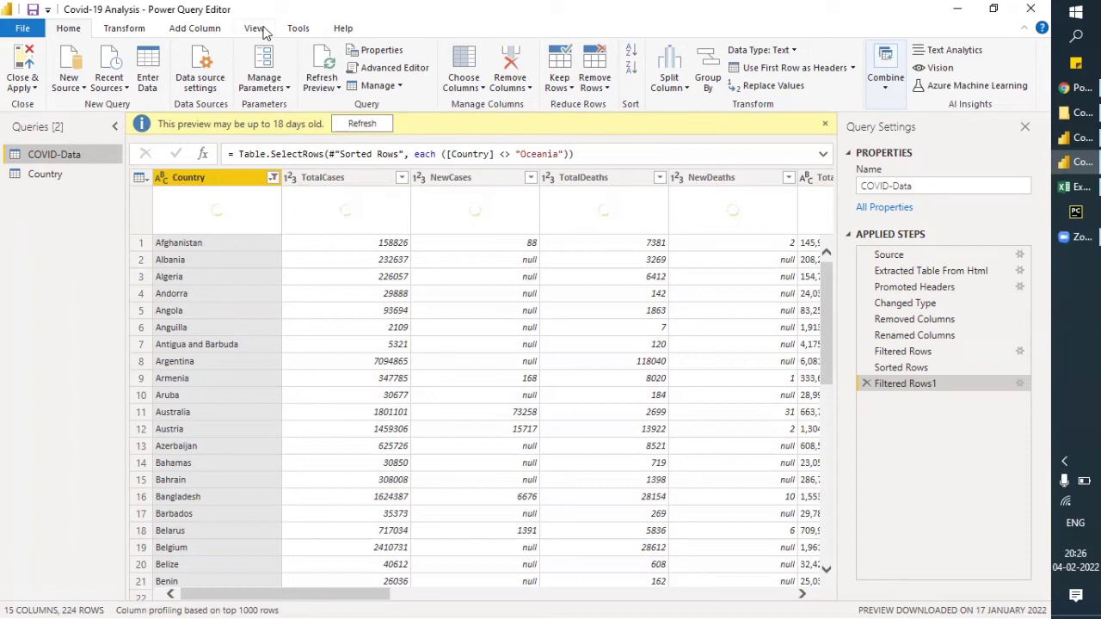
{"action": "left_click", "coordinate": [258, 29]}
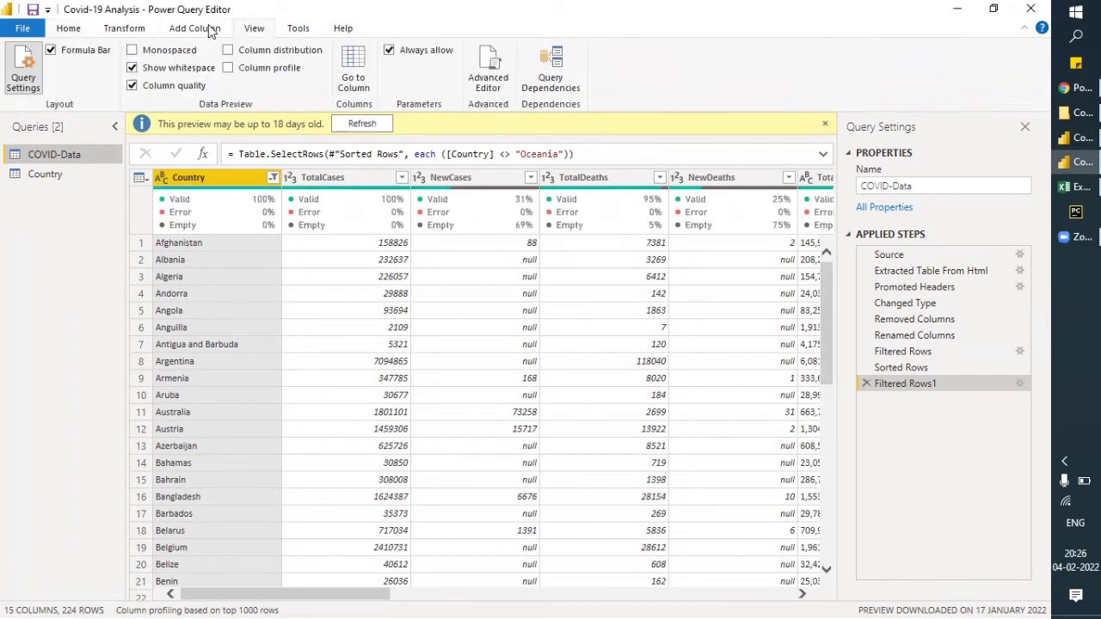
{"action": "left_click", "coordinate": [175, 29]}
{"action": "left_click", "coordinate": [126, 29]}
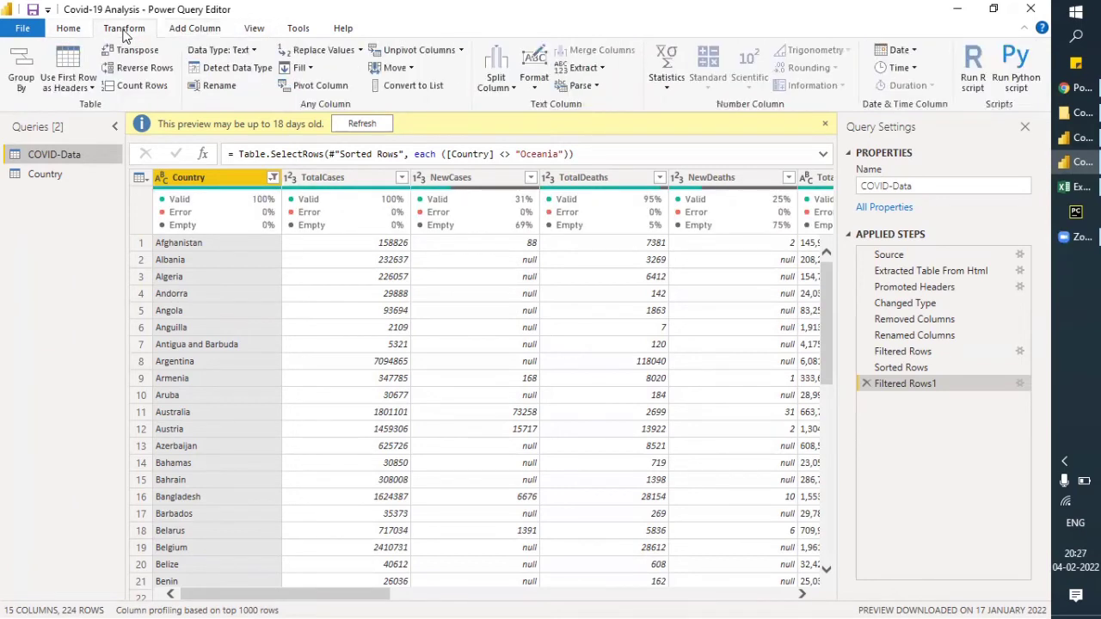
{"action": "mouse_move", "coordinate": [515, 227]}
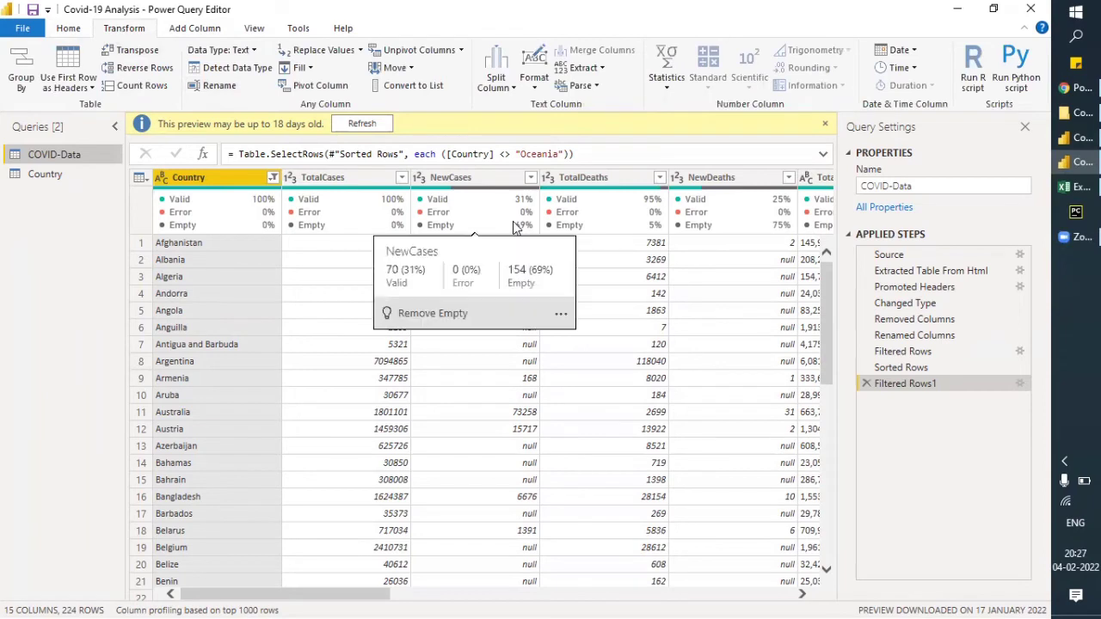
Step: Set up a merge of the COVID-Data query with the Country query, matching both on their Country columns
{"action": "left_click", "coordinate": [73, 31]}
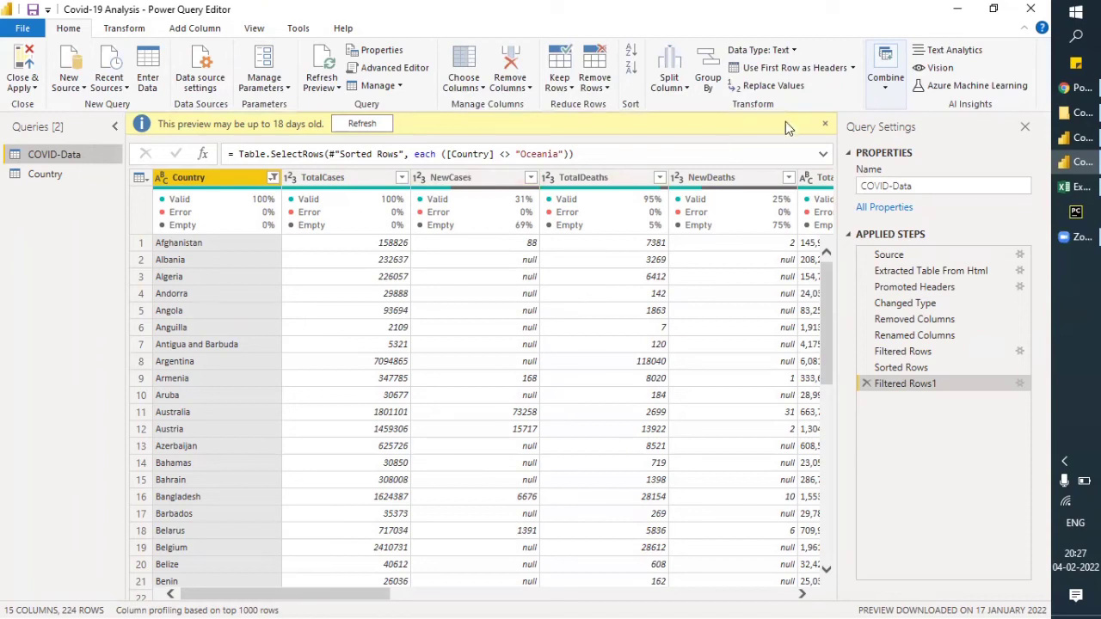
{"action": "left_click", "coordinate": [877, 102]}
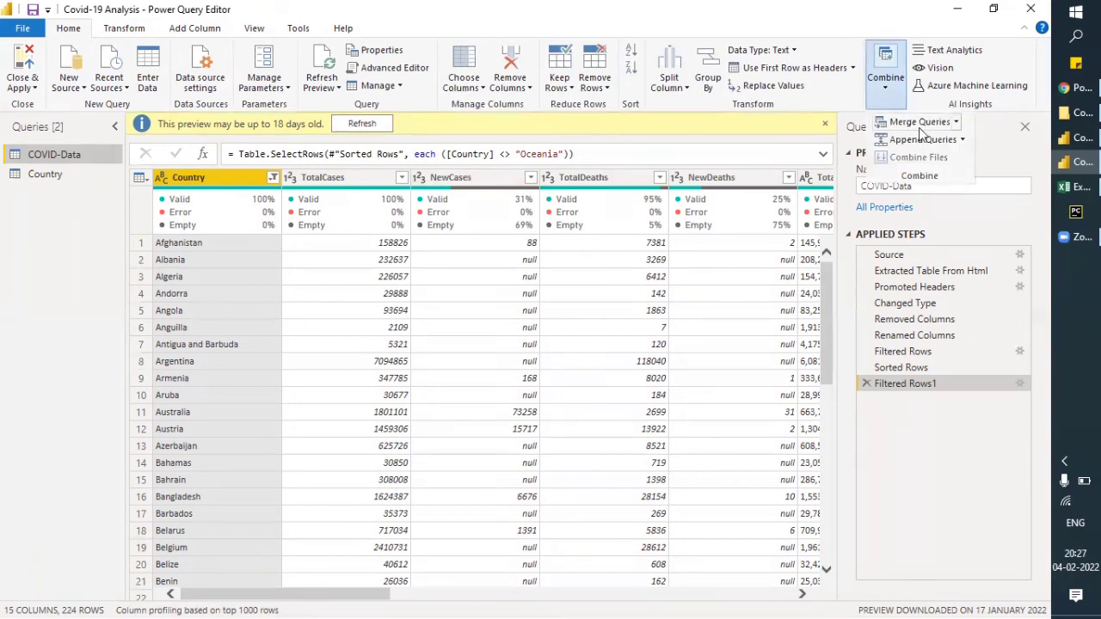
{"action": "left_click", "coordinate": [954, 122]}
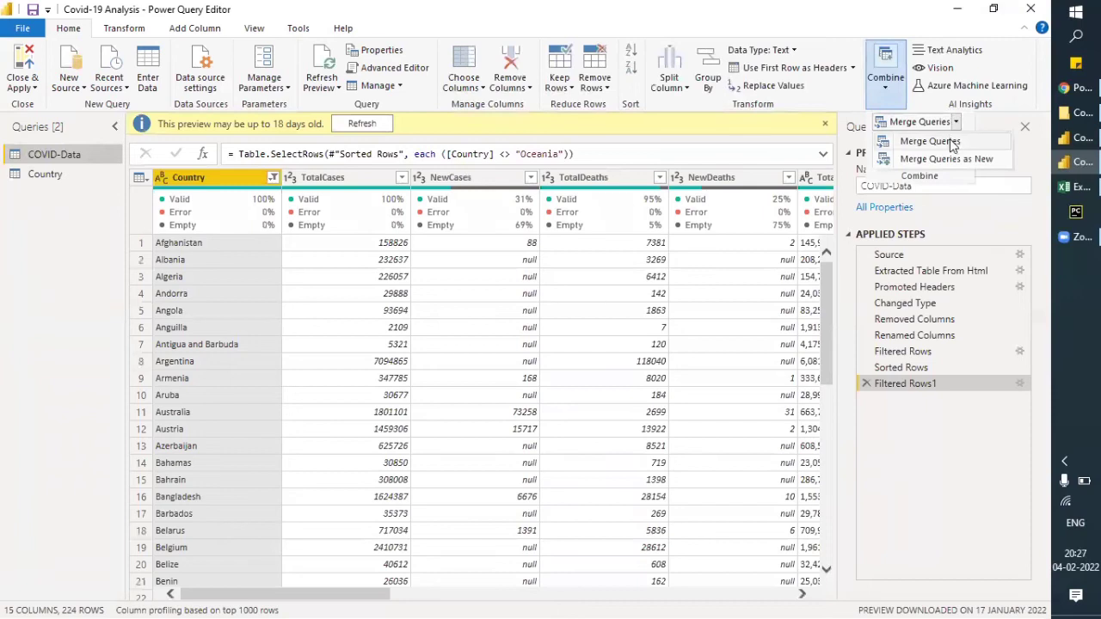
{"action": "left_click", "coordinate": [952, 143]}
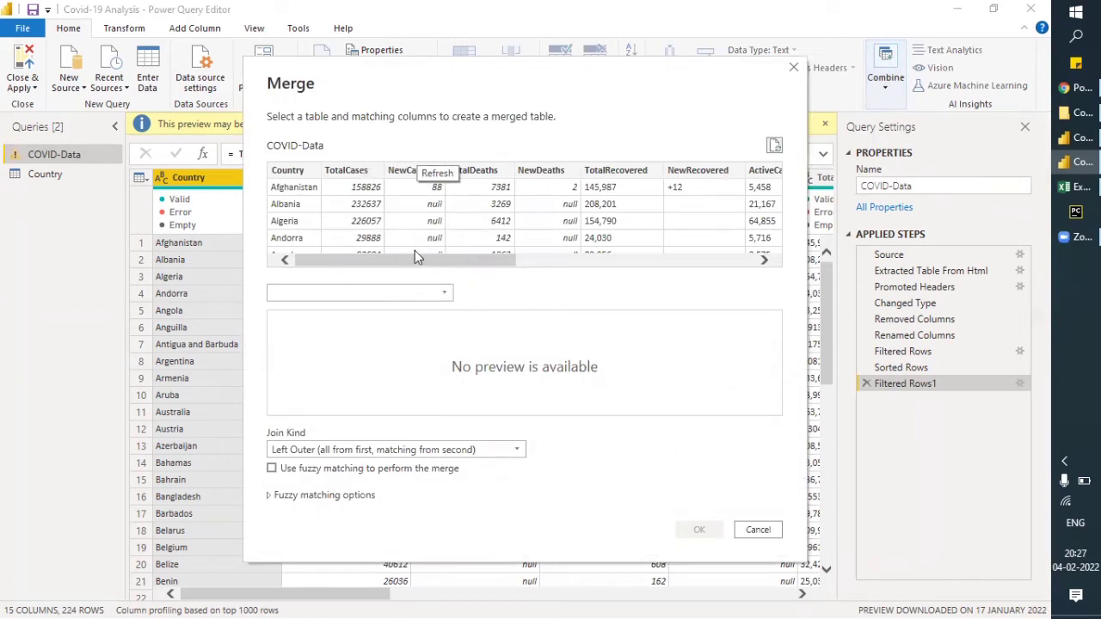
{"action": "left_click", "coordinate": [289, 172]}
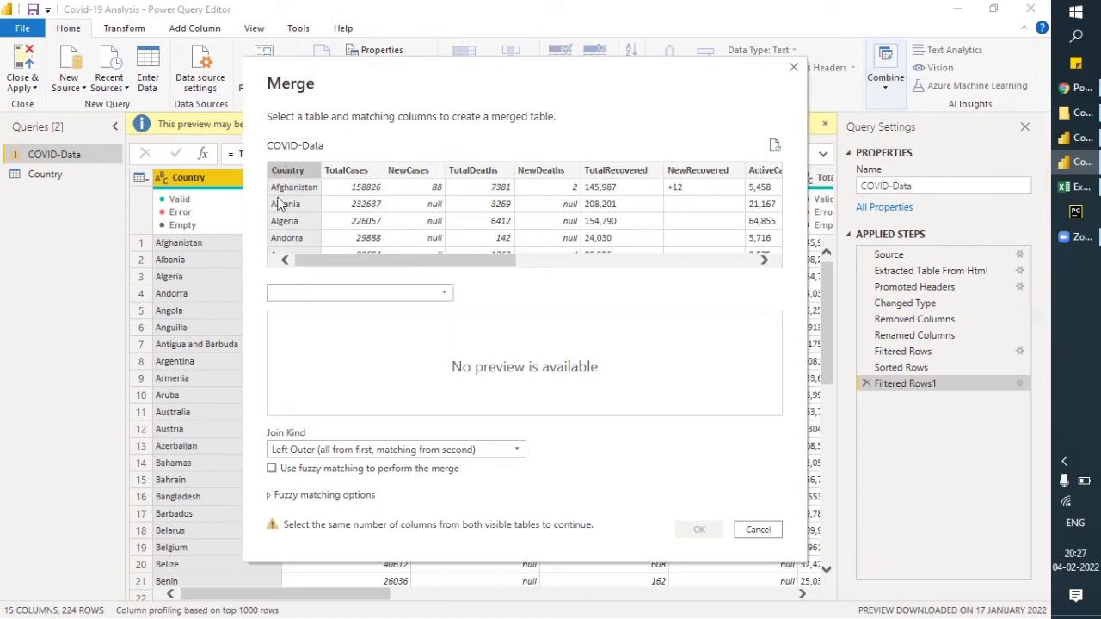
{"action": "left_click", "coordinate": [344, 293]}
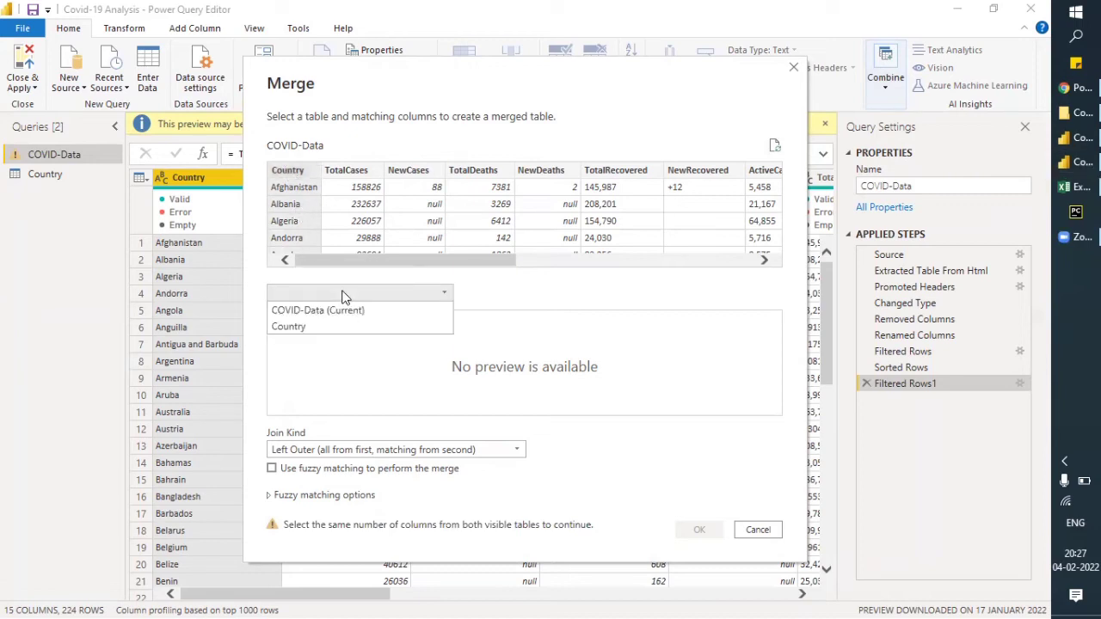
{"action": "left_click", "coordinate": [313, 326]}
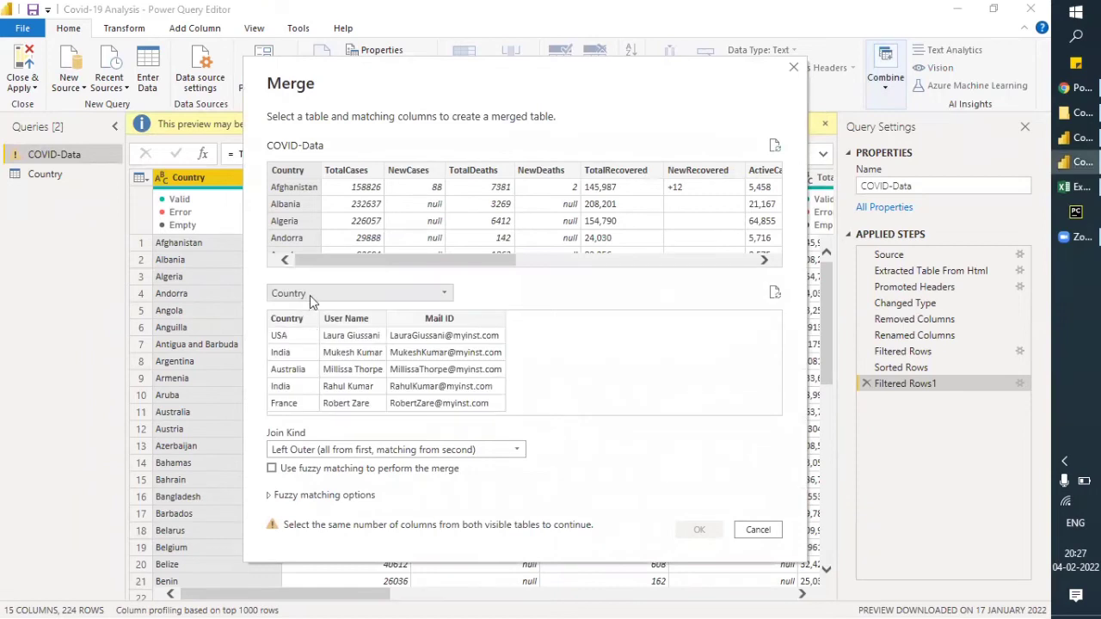
{"action": "left_click", "coordinate": [293, 319]}
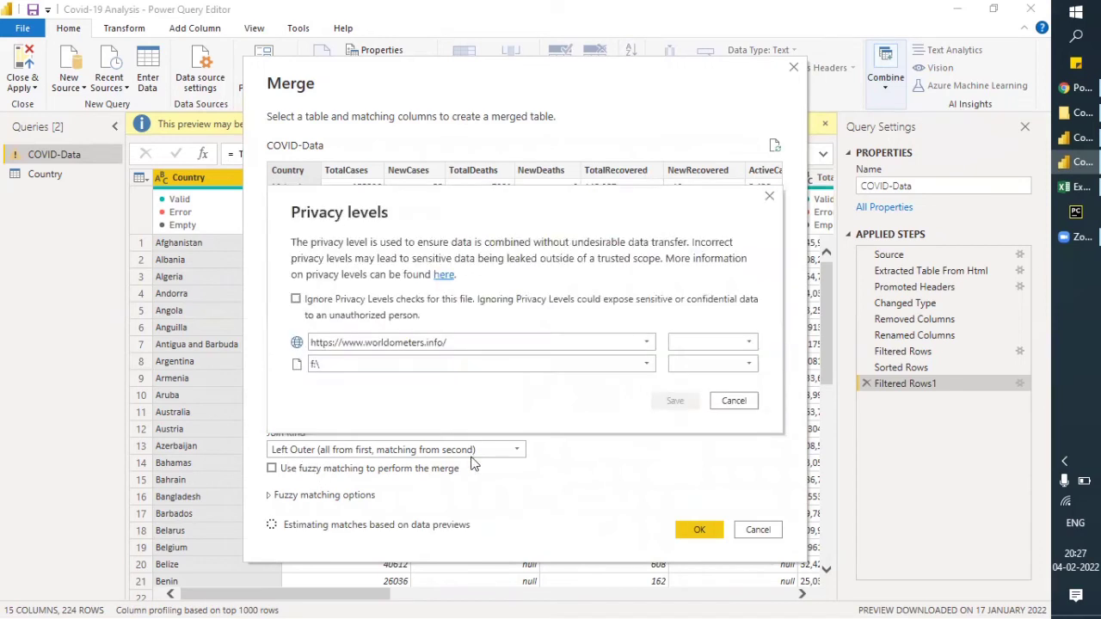
Step: Dismiss the privacy levels request and complete the merge with a Left Outer join
{"action": "left_click", "coordinate": [734, 401]}
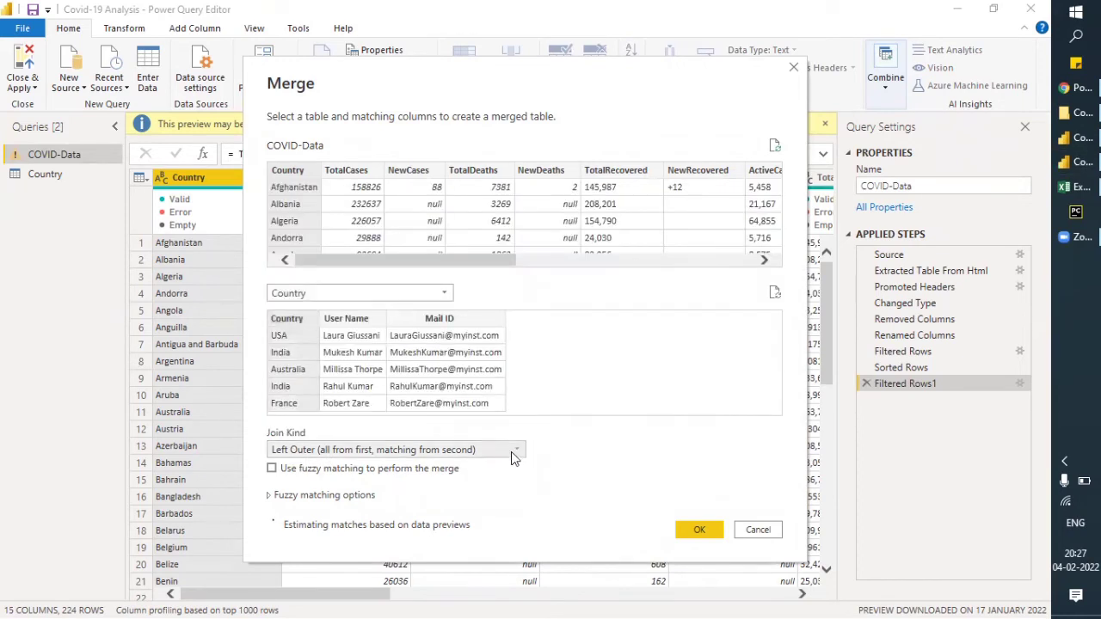
{"action": "left_click", "coordinate": [511, 452]}
{"action": "left_click", "coordinate": [322, 469]}
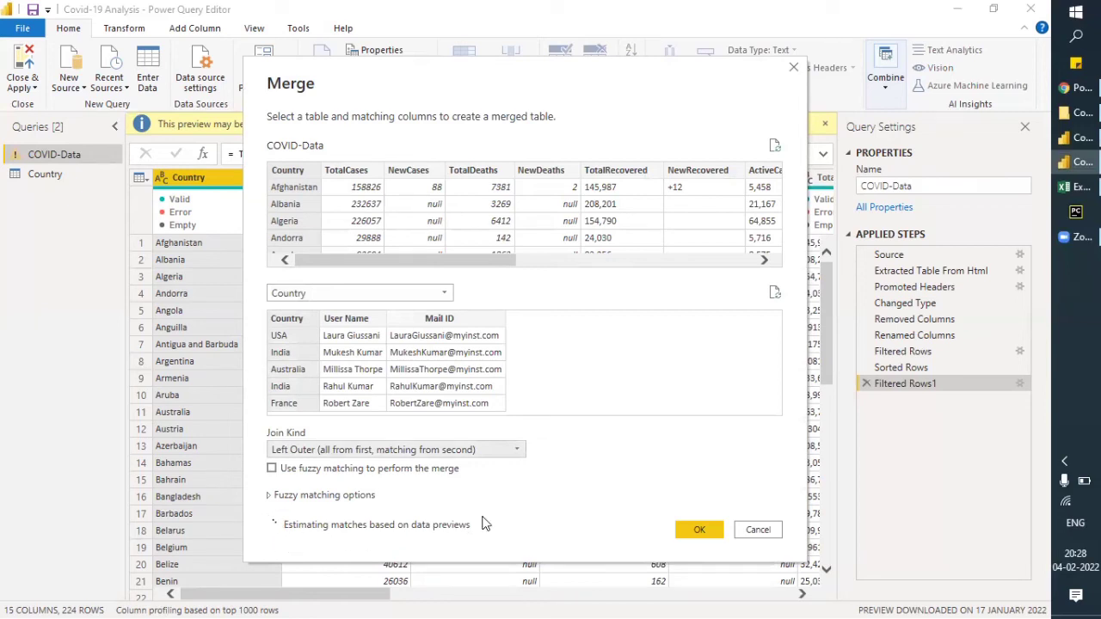
{"action": "left_click", "coordinate": [699, 530]}
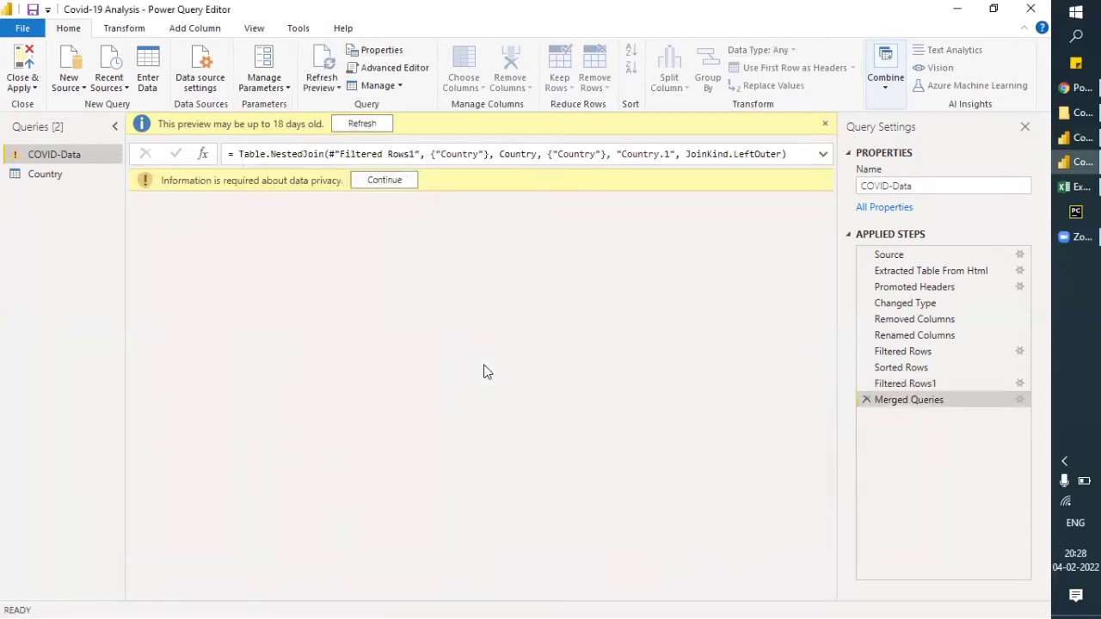
{"action": "left_click", "coordinate": [395, 182]}
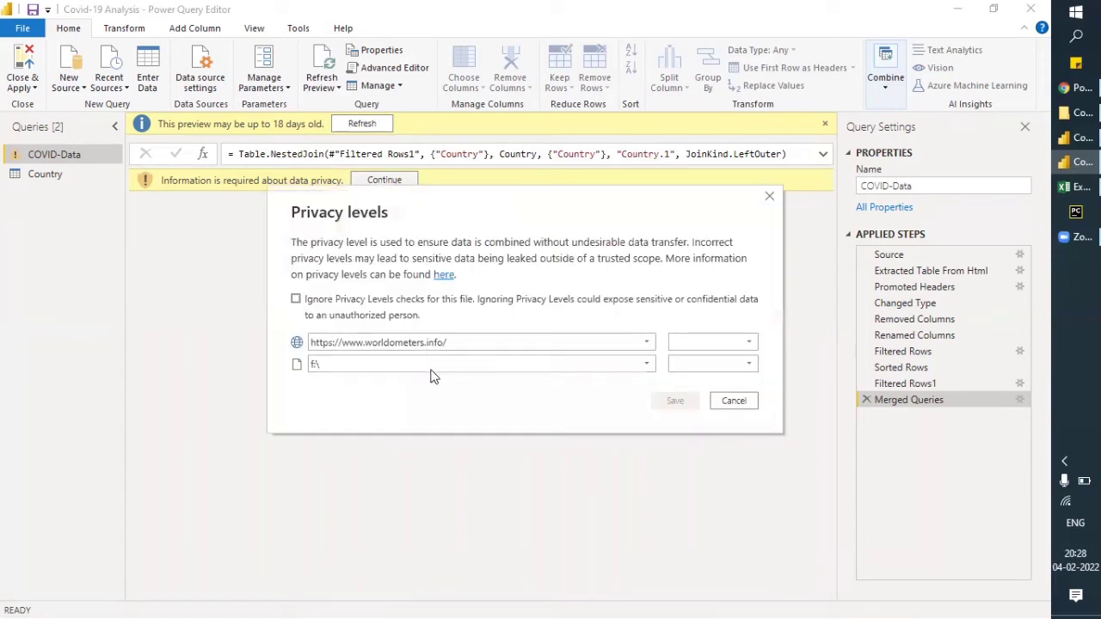
{"action": "left_click", "coordinate": [750, 342]}
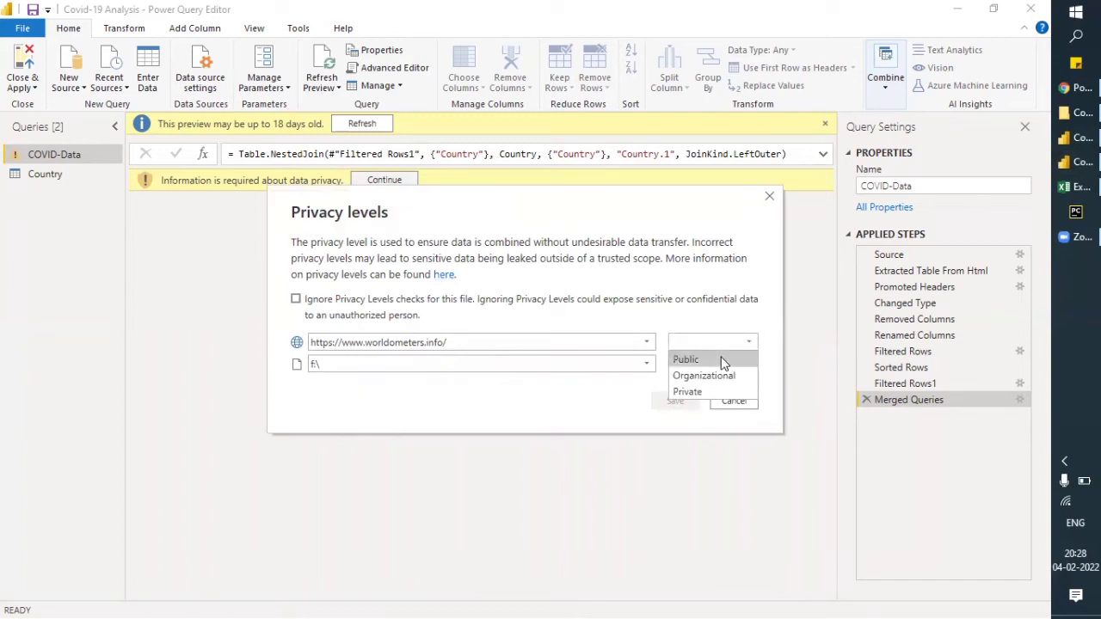
{"action": "left_click", "coordinate": [723, 361]}
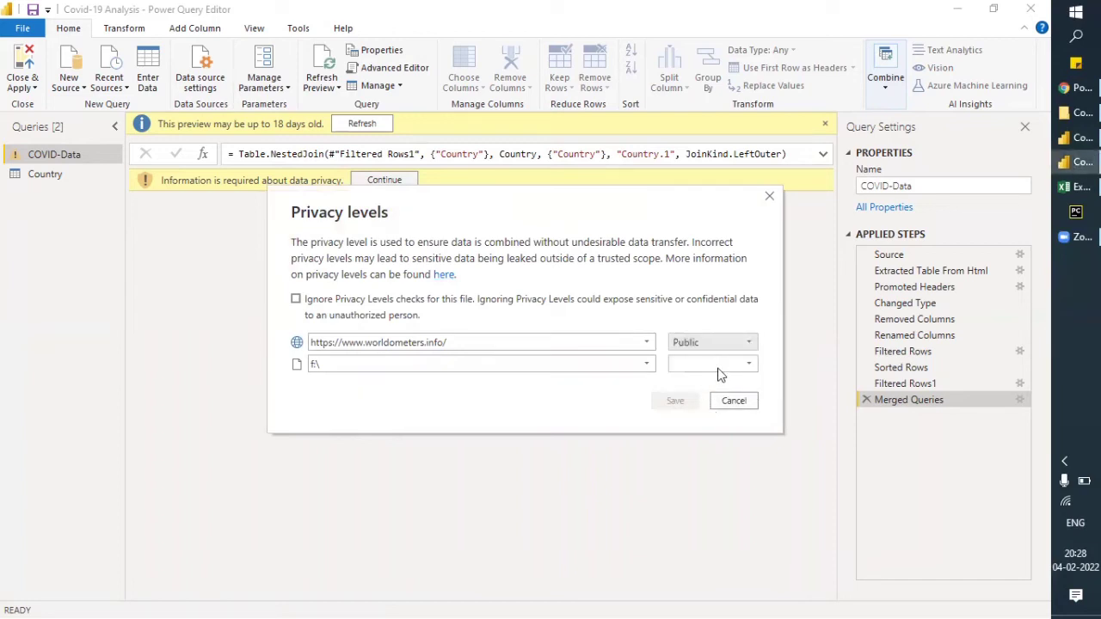
{"action": "left_click", "coordinate": [376, 364]}
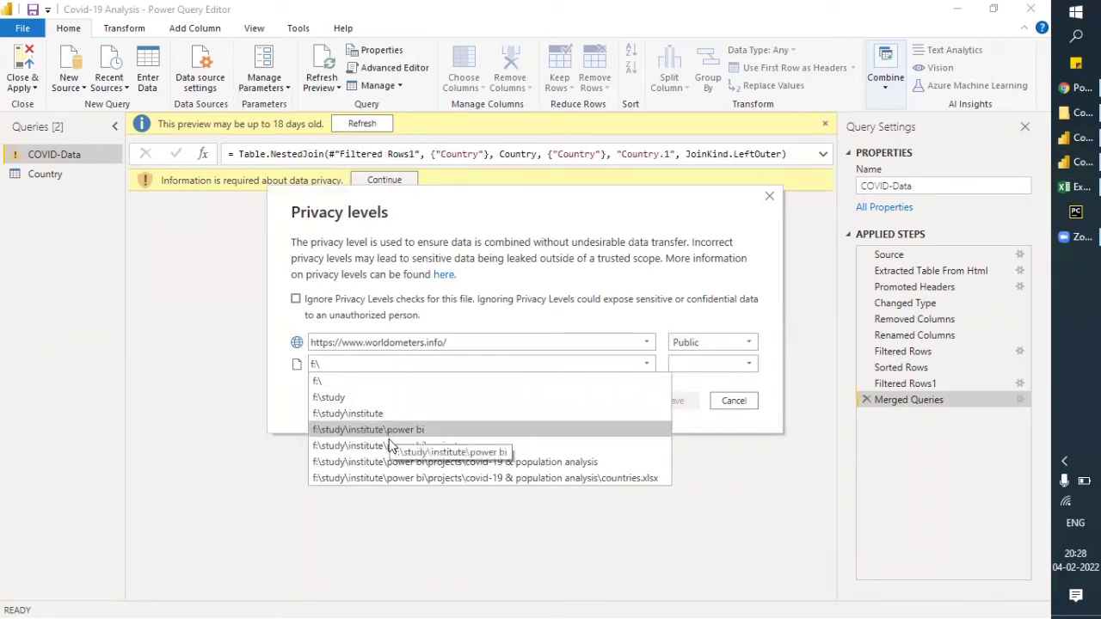
{"action": "left_click", "coordinate": [528, 463]}
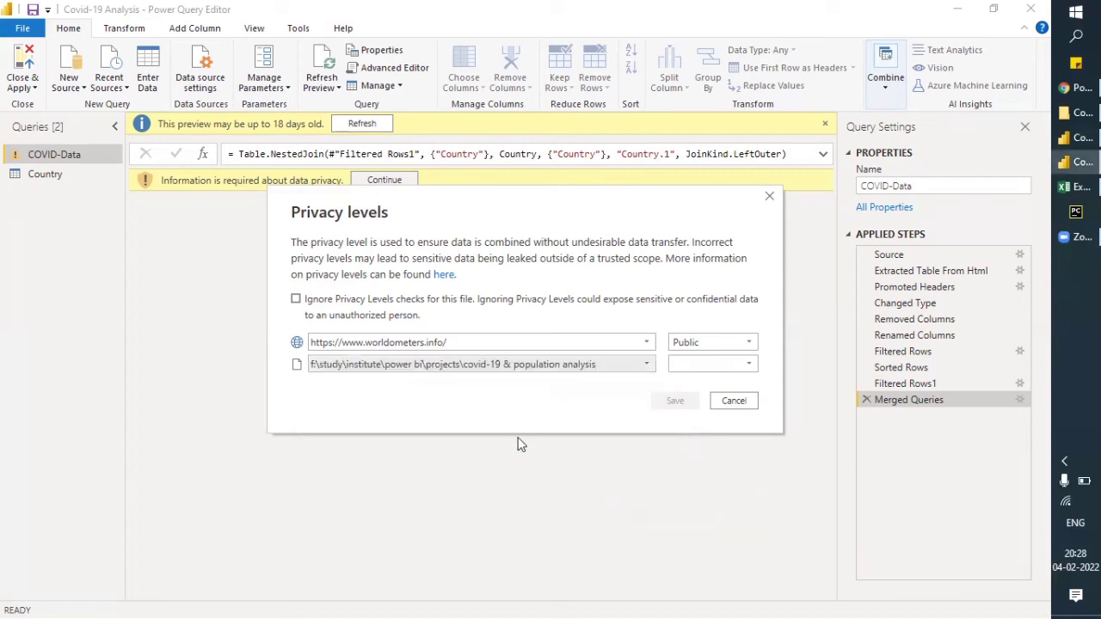
{"action": "left_click", "coordinate": [756, 368]}
{"action": "left_click", "coordinate": [750, 381]}
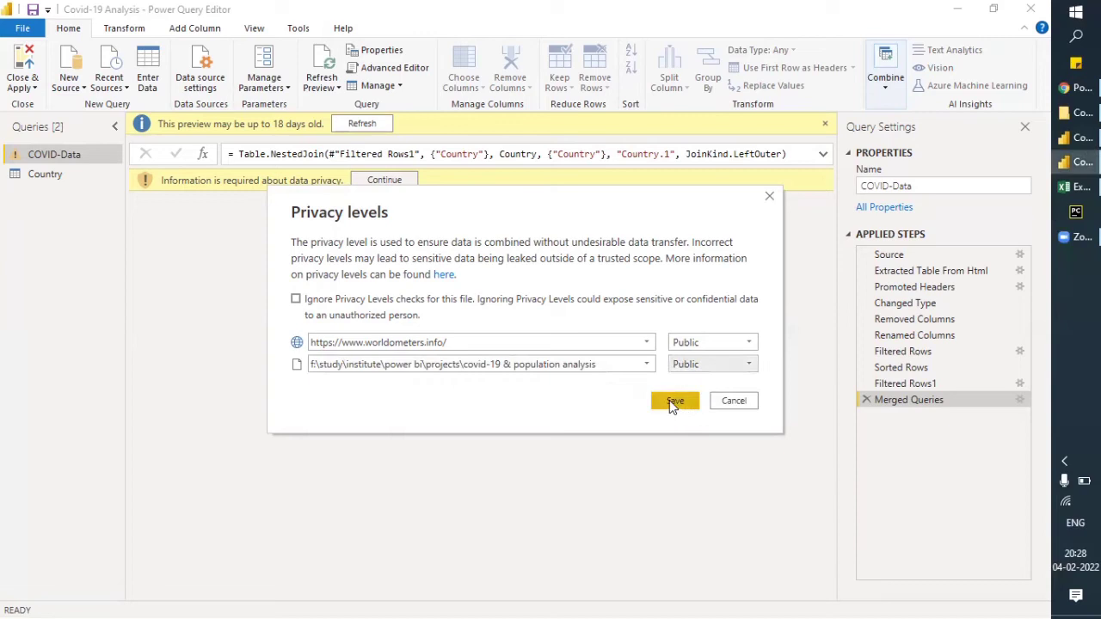
{"action": "left_click", "coordinate": [672, 402]}
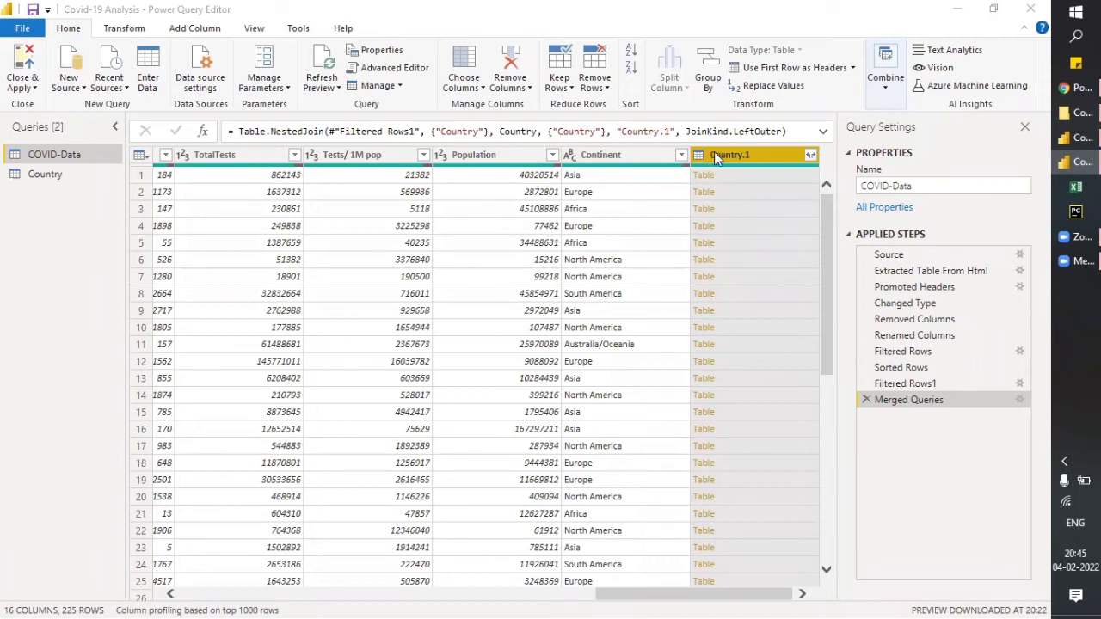
Step: Expand the Country.1 column into User Name and Mail ID only, keeping the original column name as prefix
{"action": "left_click", "coordinate": [810, 156]}
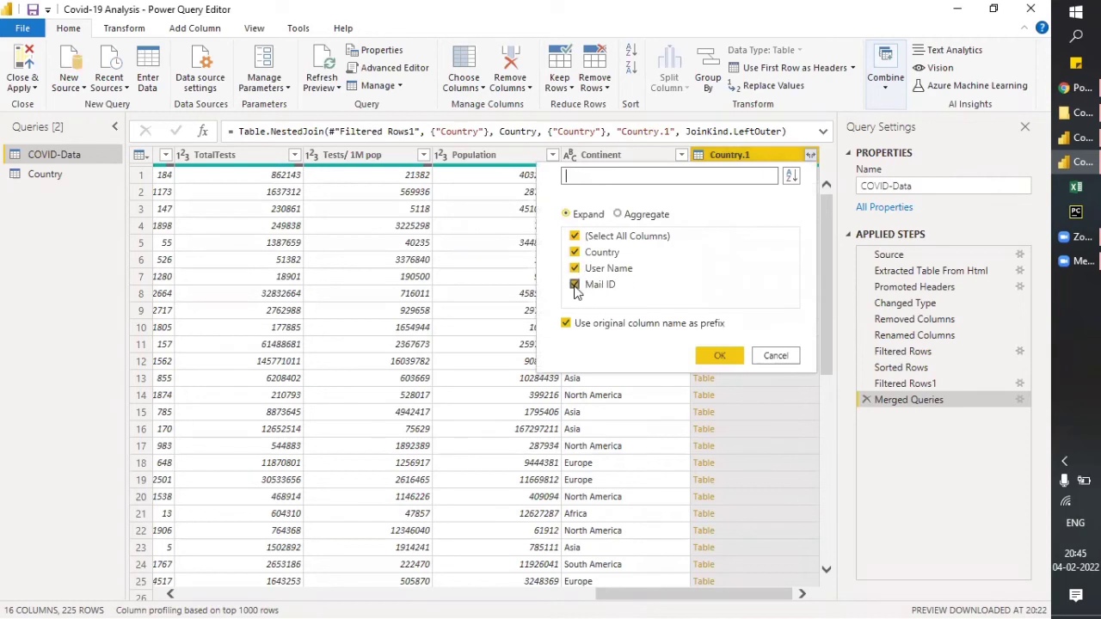
{"action": "left_click", "coordinate": [575, 252]}
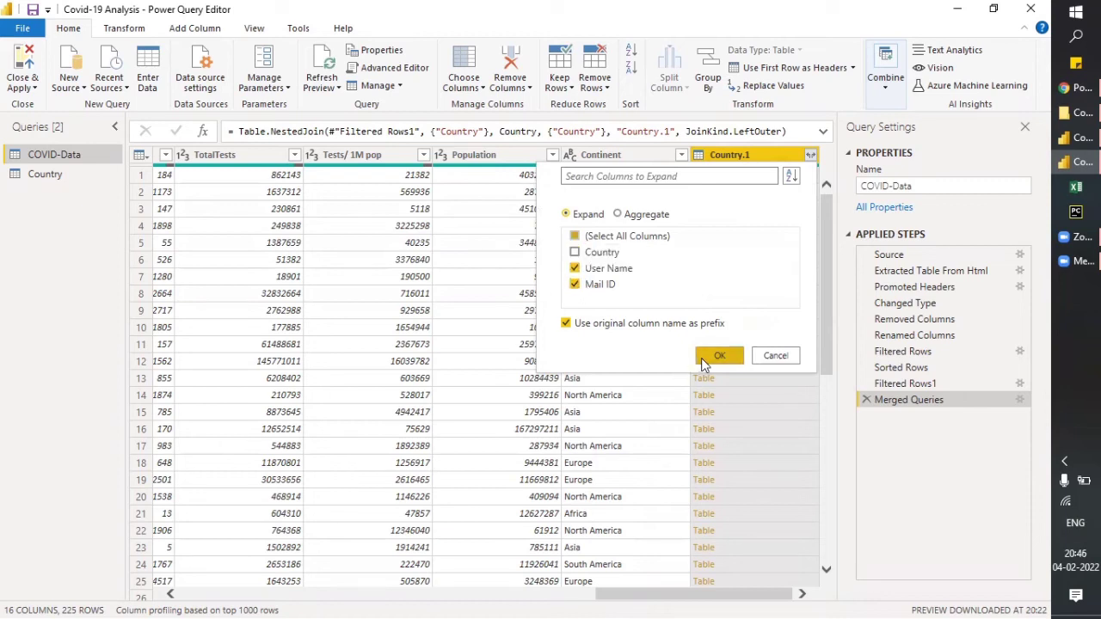
{"action": "left_click", "coordinate": [702, 357]}
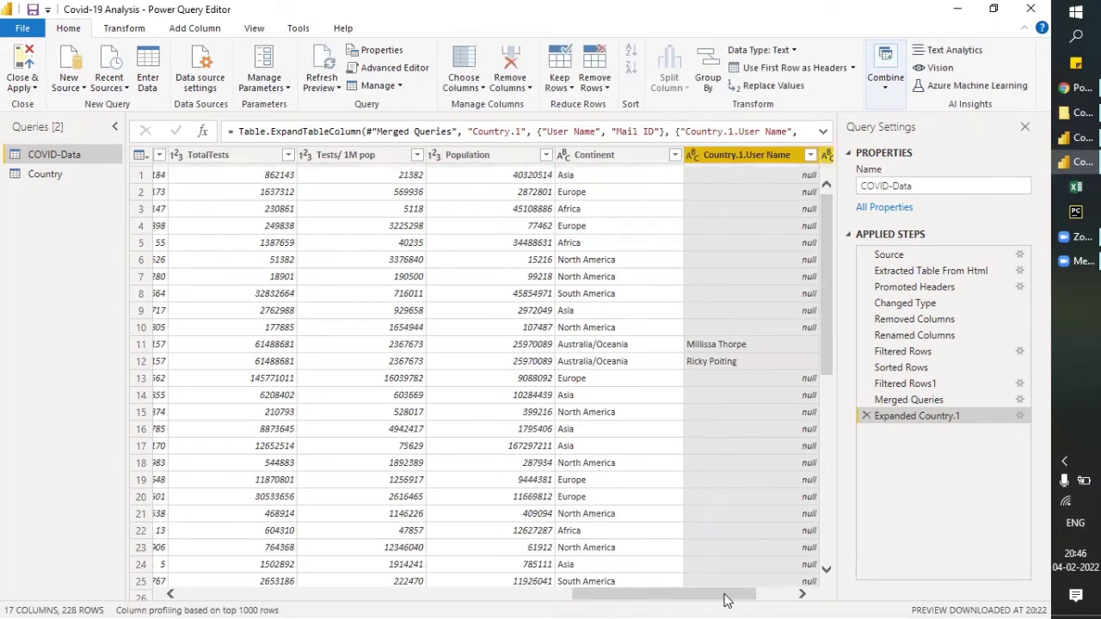
Step: Rename the expanded Country.1.User Name column in COVID-Data to User Name
{"action": "left_click_drag", "start_coordinate": [750, 600], "coordinate": [786, 600]}
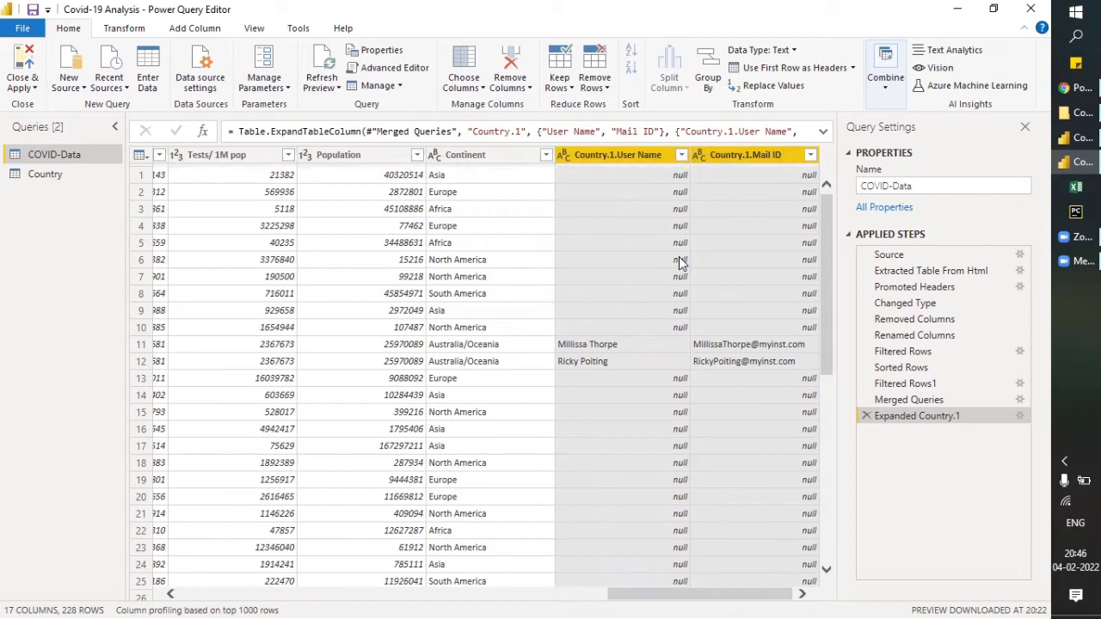
{"action": "left_click", "coordinate": [627, 157]}
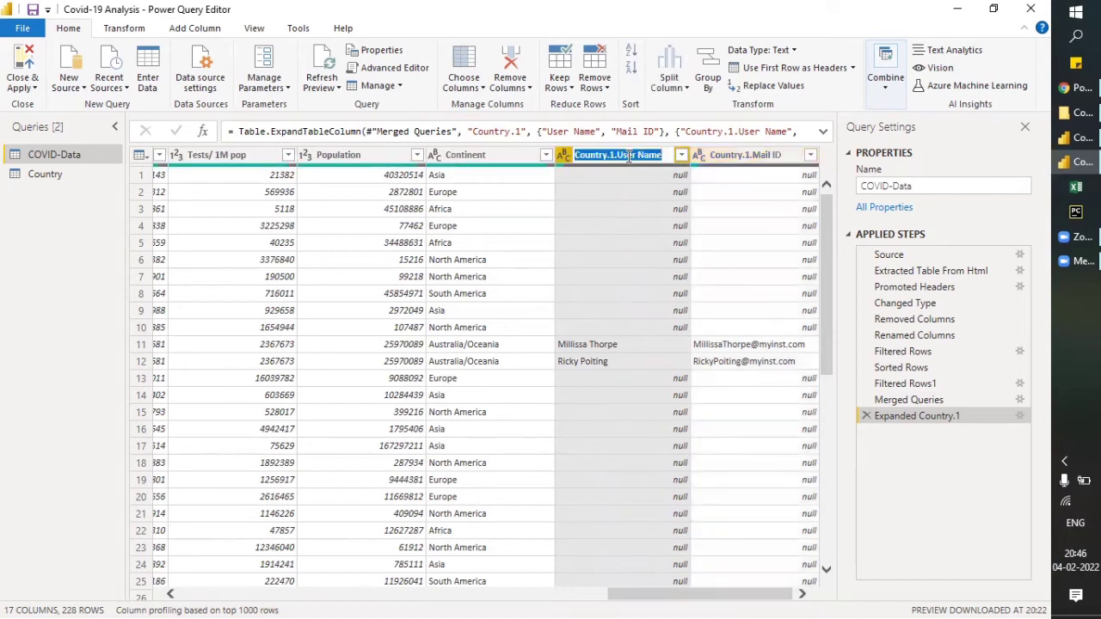
{"action": "key", "text": "BackSpace"}
{"action": "key", "text": "BackSpace"}
{"action": "key", "text": "BackSpace"}
{"action": "key", "text": "BackSpace"}
{"action": "key", "text": "BackSpace"}
{"action": "key", "text": "BackSpace"}
{"action": "key", "text": "BackSpace"}
{"action": "key", "text": "BackSpace"}
{"action": "key", "text": "BackSpace"}
{"action": "key", "text": "BackSpace"}
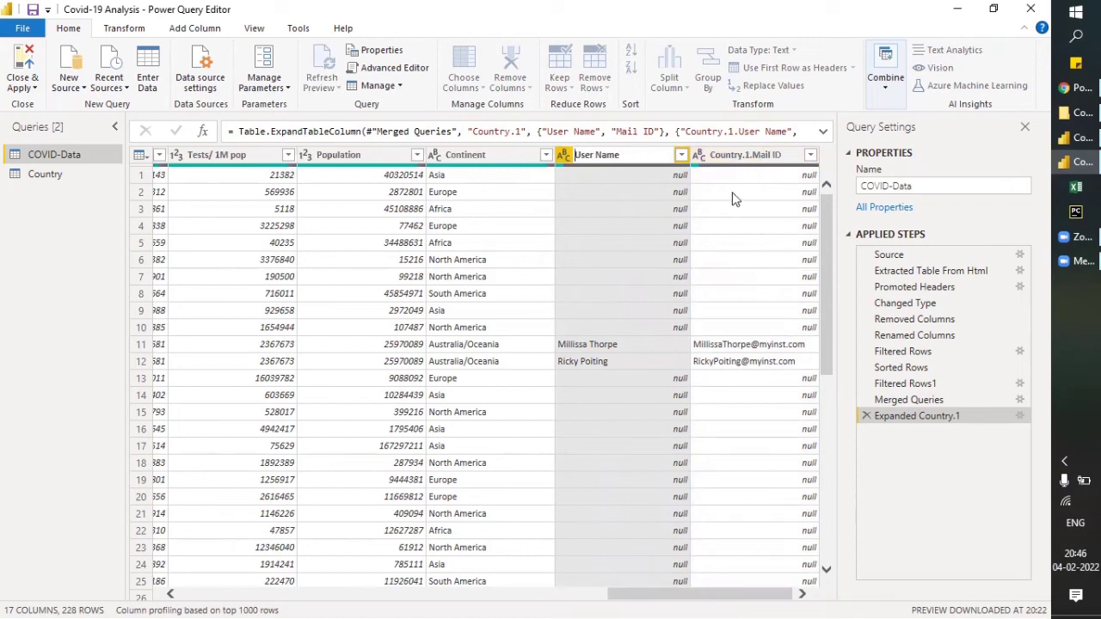
{"action": "key", "text": "Return"}
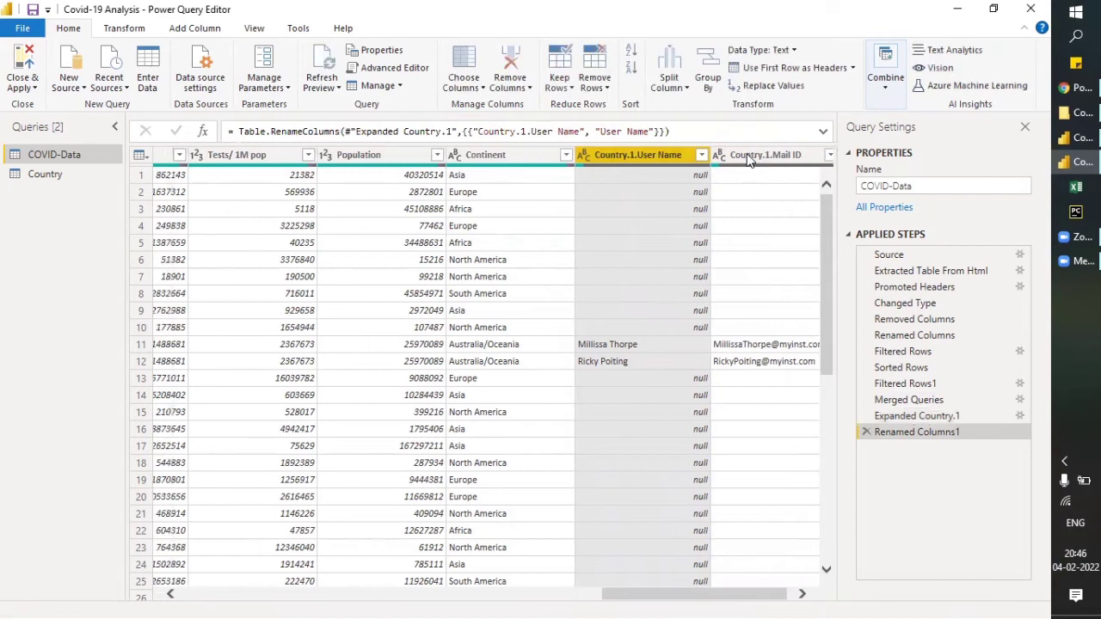
Step: Rename the expanded Country.1.Mail ID column in COVID-Data to Mail ID
{"action": "left_click", "coordinate": [748, 155]}
{"action": "double_click", "coordinate": [748, 154]}
{"action": "left_click", "coordinate": [745, 155]}
{"action": "key", "text": "Delete"}
{"action": "key", "text": "Delete"}
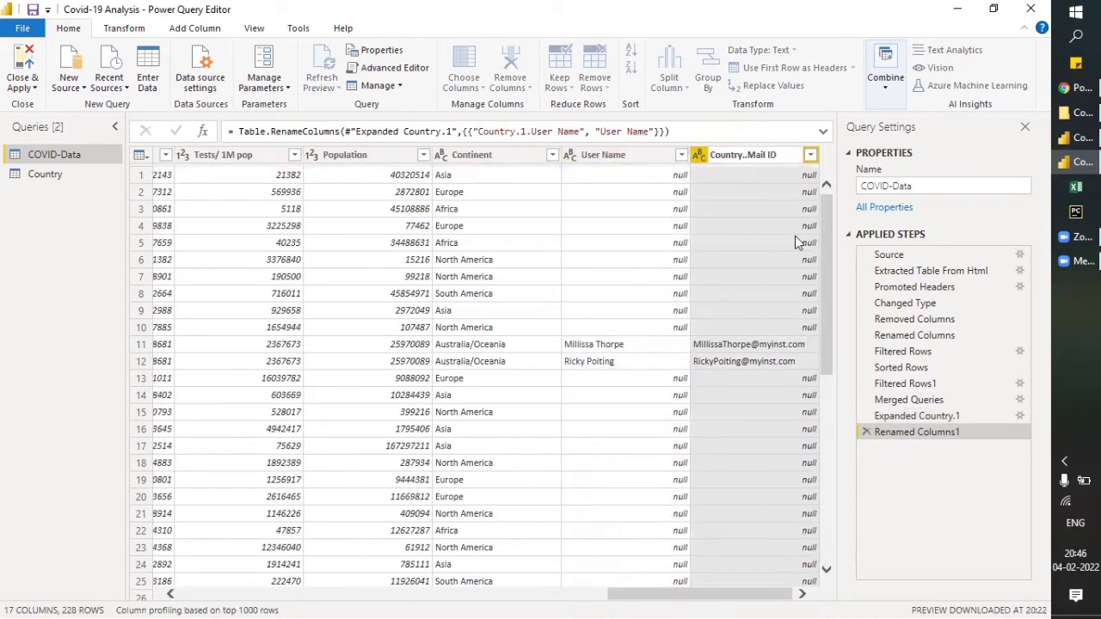
{"action": "key", "text": "BackSpace"}
{"action": "key", "text": "BackSpace"}
{"action": "key", "text": "BackSpace"}
{"action": "key", "text": "BackSpace"}
{"action": "key", "text": "BackSpace"}
{"action": "key", "text": "BackSpace"}
{"action": "key", "text": "BackSpace"}
{"action": "key", "text": "BackSpace"}
{"action": "key", "text": "Return"}
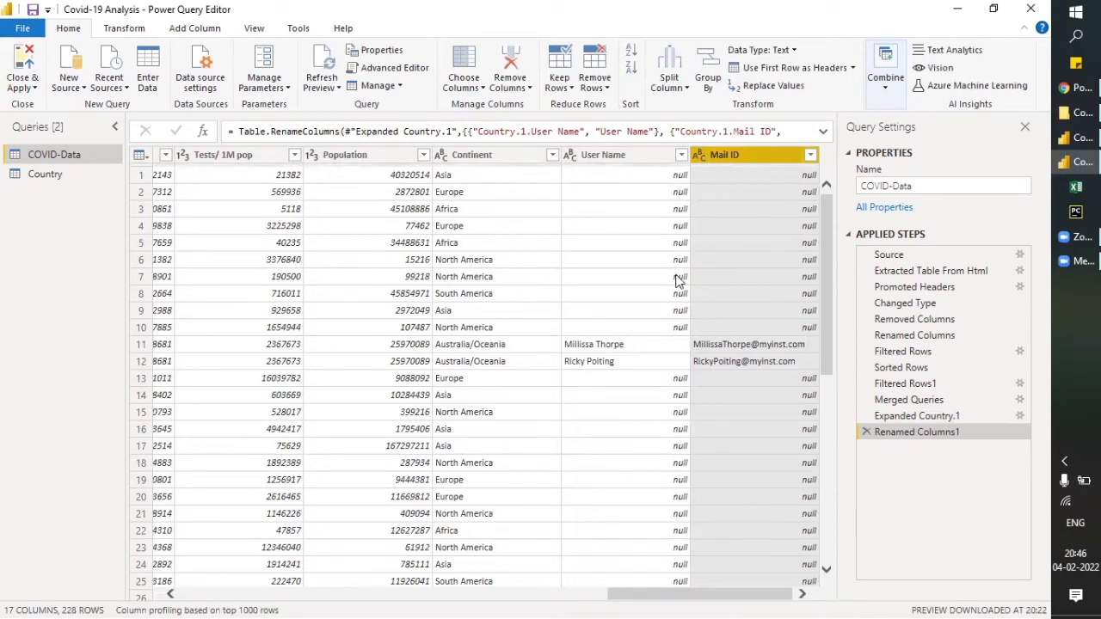
Step: Apply the query changes to the Covid-19 Analysis report and close the Power Query Editor
{"action": "left_click", "coordinate": [34, 88]}
{"action": "left_click", "coordinate": [39, 106]}
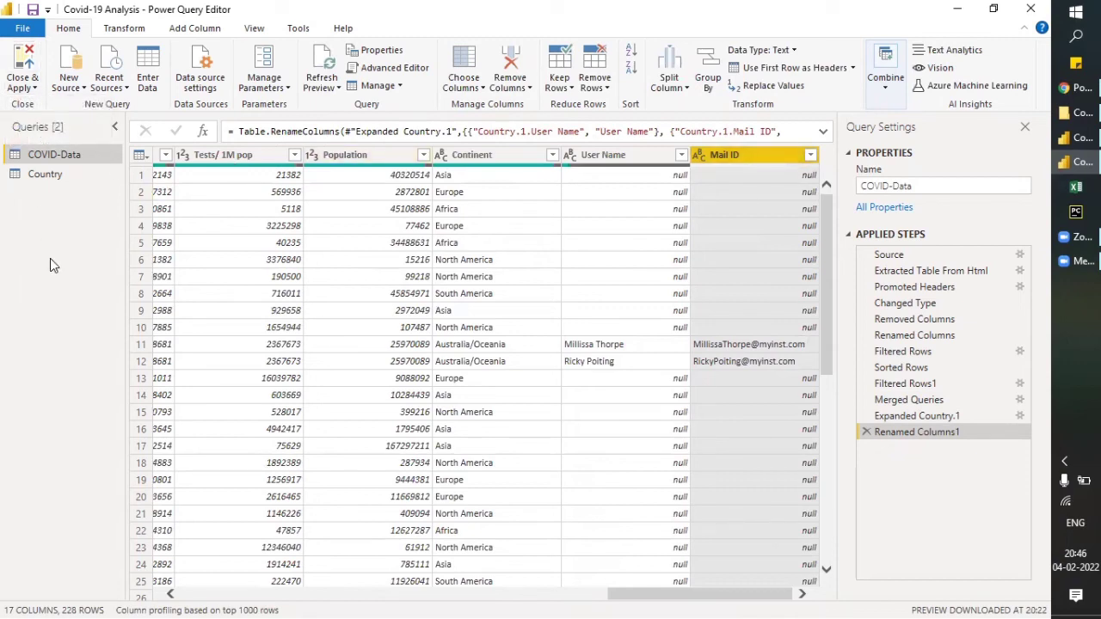
{"action": "left_click", "coordinate": [59, 175]}
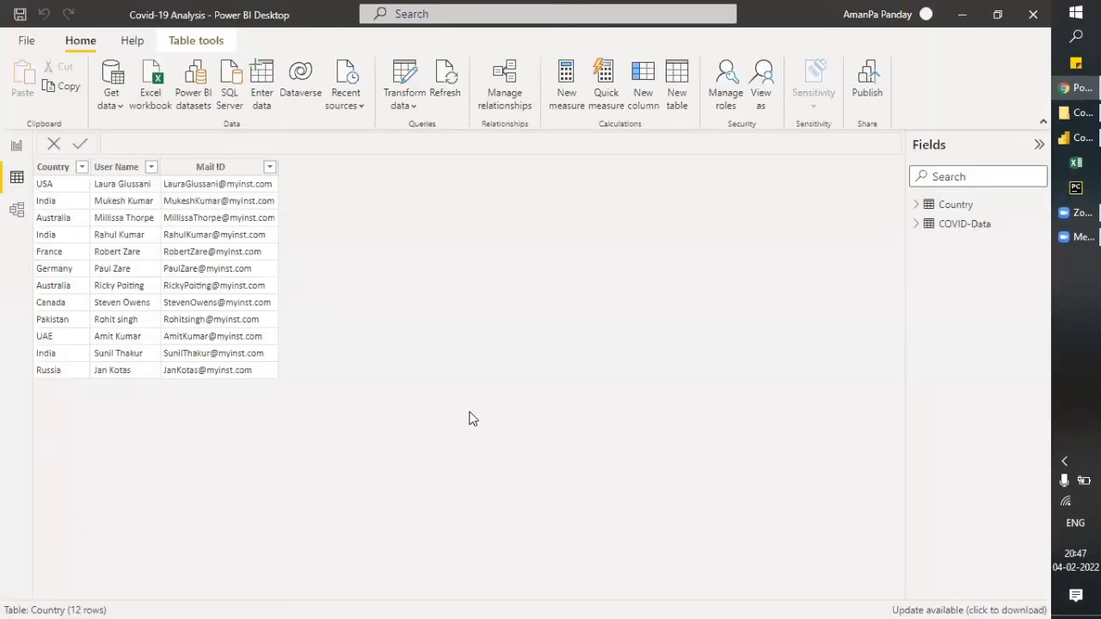
{"action": "left_click", "coordinate": [1011, 7]}
{"action": "mouse_move", "coordinate": [1071, 138]}
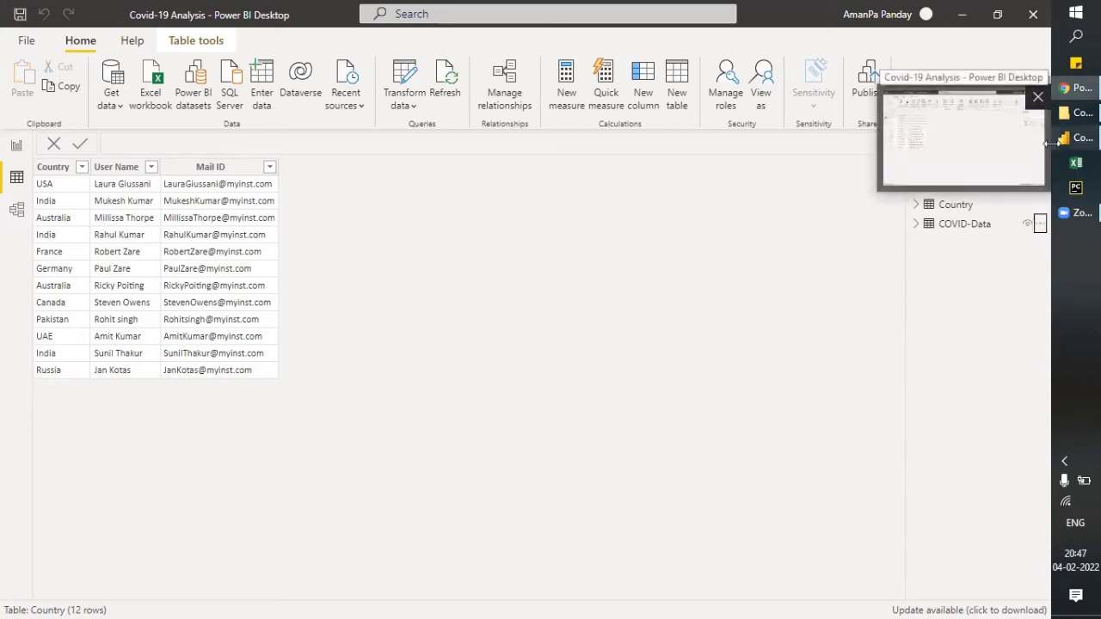
{"action": "left_click", "coordinate": [20, 215]}
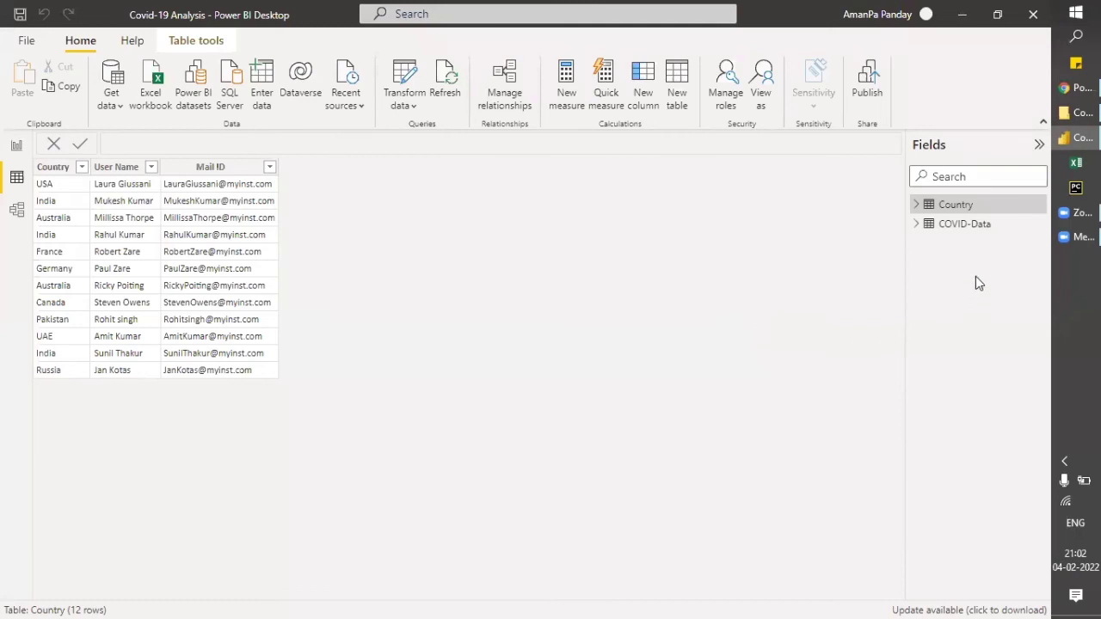
Step: Check the merged User Name and Mail ID columns in the COVID-Data table, including the distinct User Name values
{"action": "left_click", "coordinate": [963, 225]}
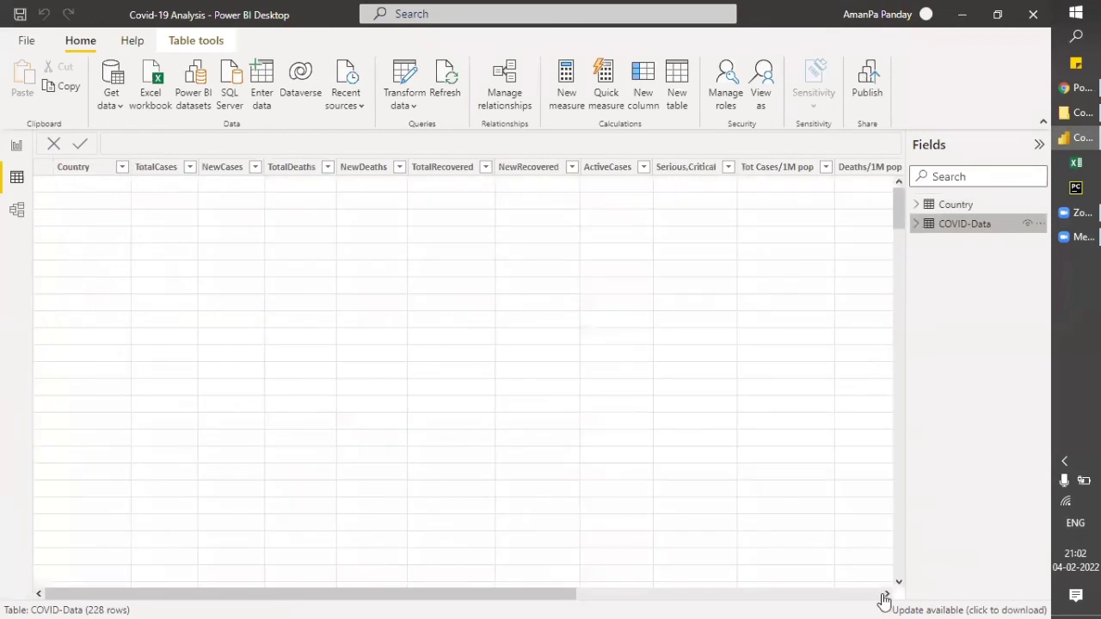
{"action": "left_click", "coordinate": [867, 594]}
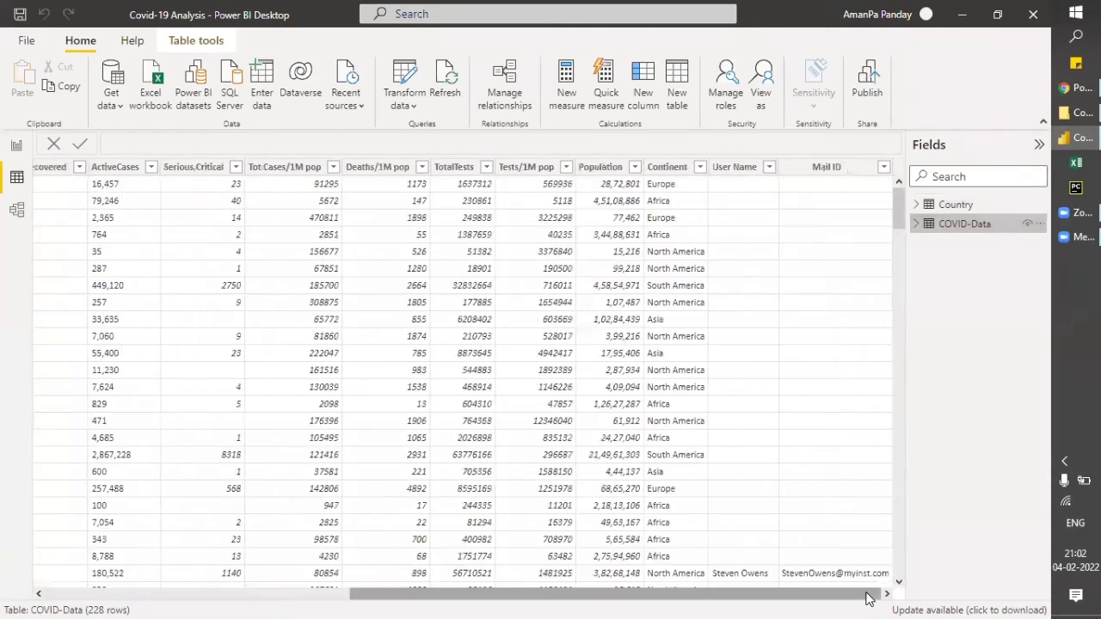
{"action": "left_click", "coordinate": [771, 172]}
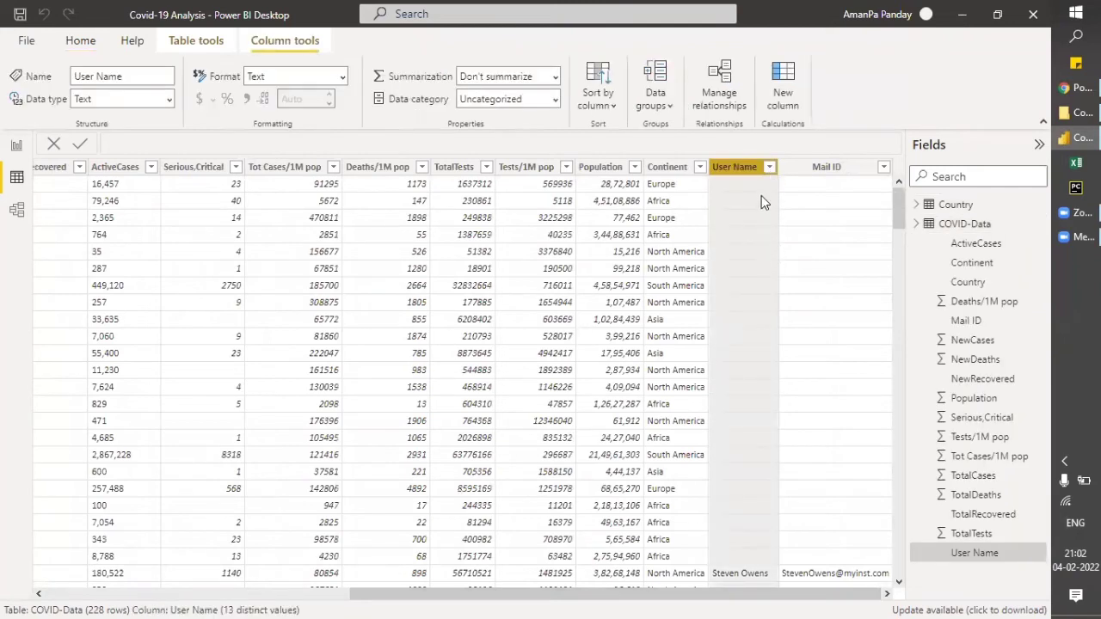
{"action": "left_click", "coordinate": [770, 170]}
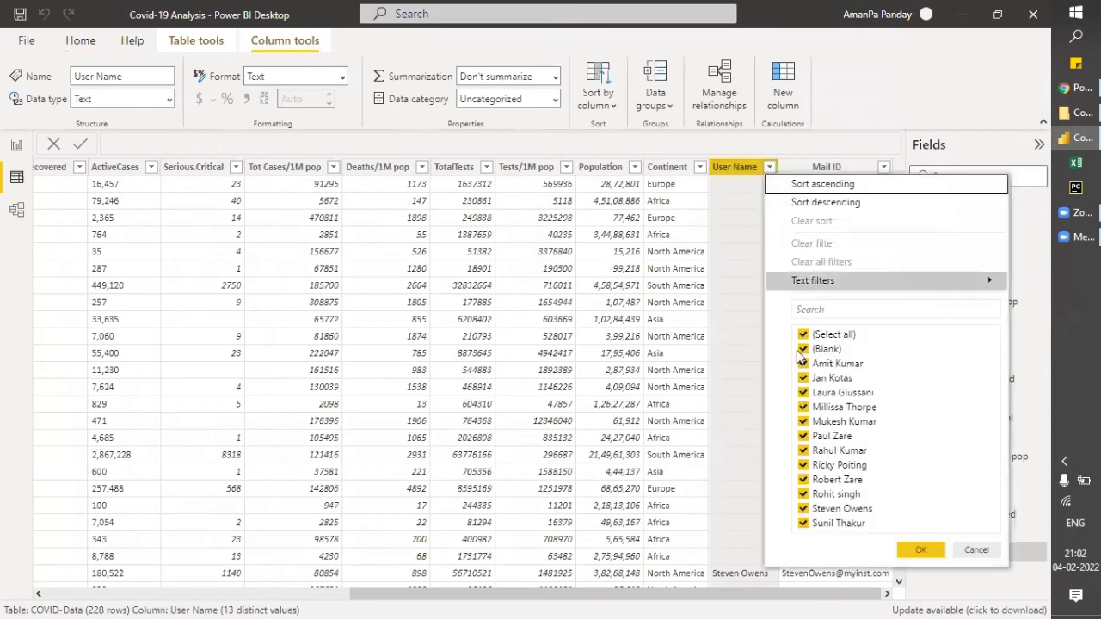
{"action": "left_click", "coordinate": [779, 595]}
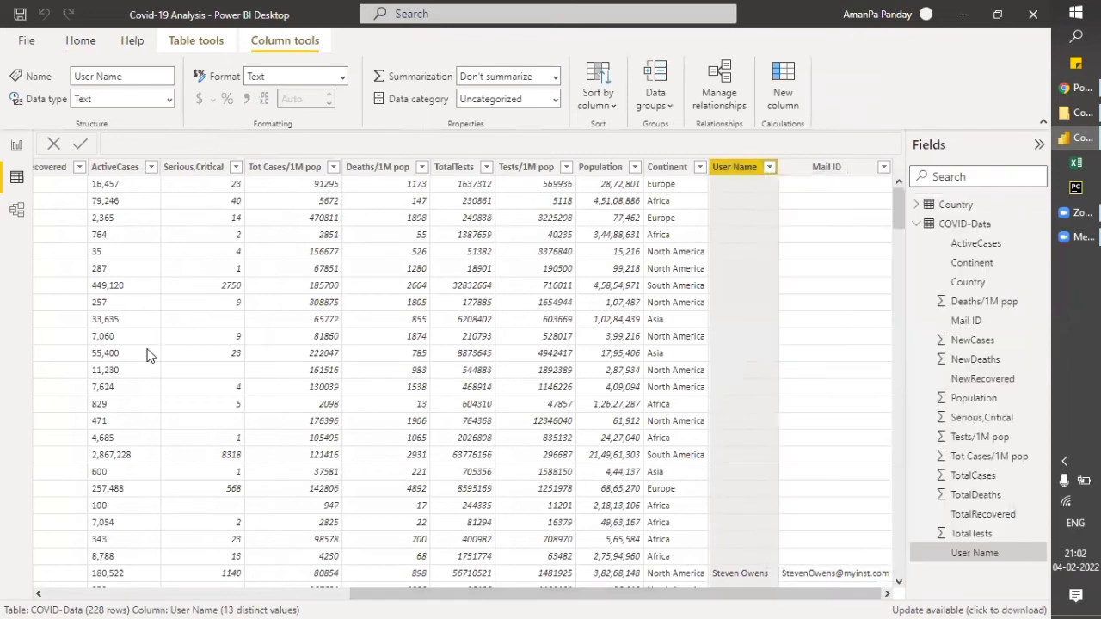
Step: Delete the relationship between the COVID-Data and Country tables in the data model
{"action": "left_click", "coordinate": [18, 211]}
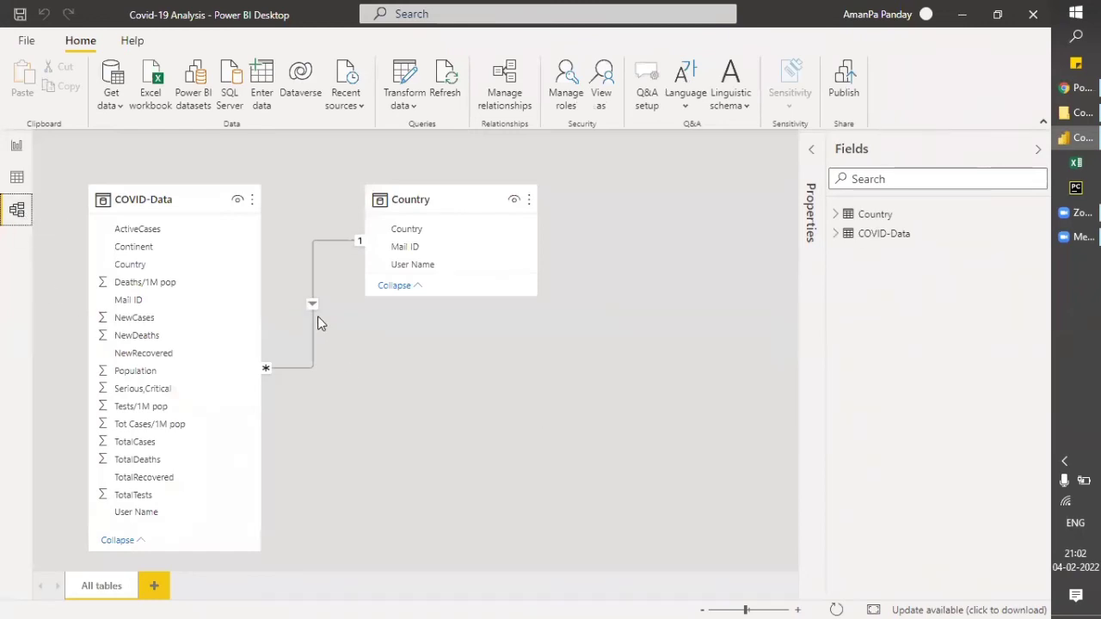
{"action": "right_click", "coordinate": [312, 308]}
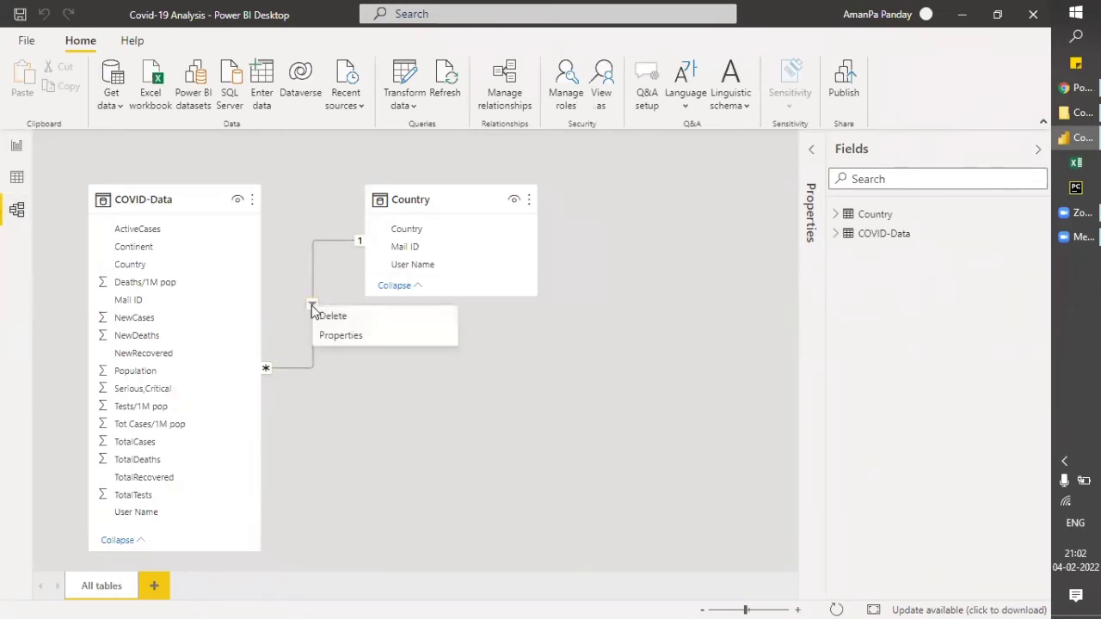
{"action": "left_click", "coordinate": [330, 318]}
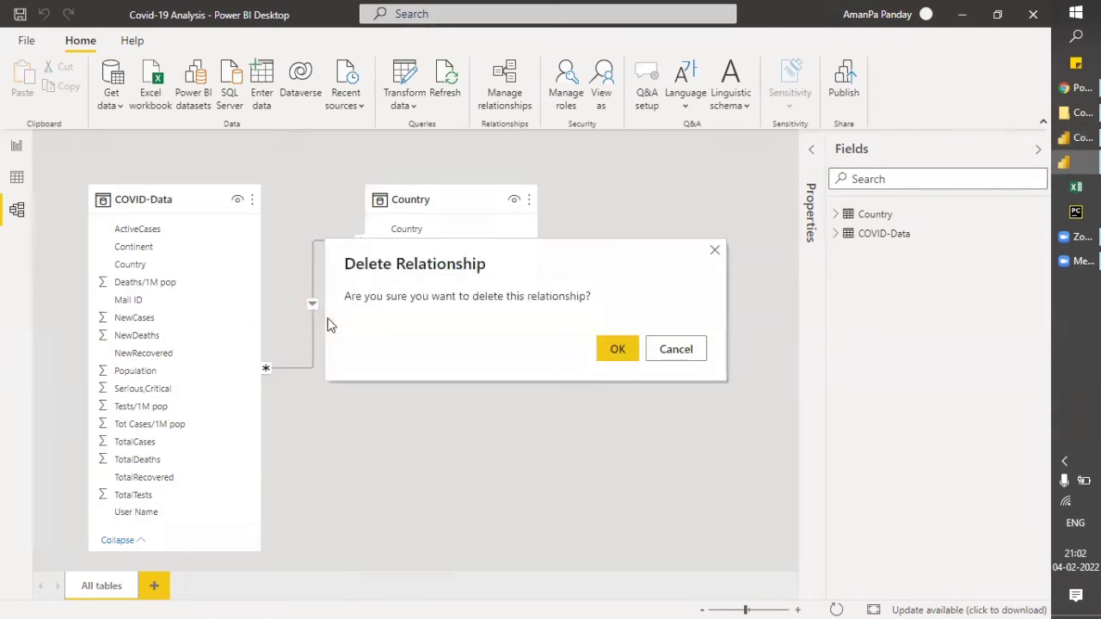
{"action": "left_click", "coordinate": [619, 349]}
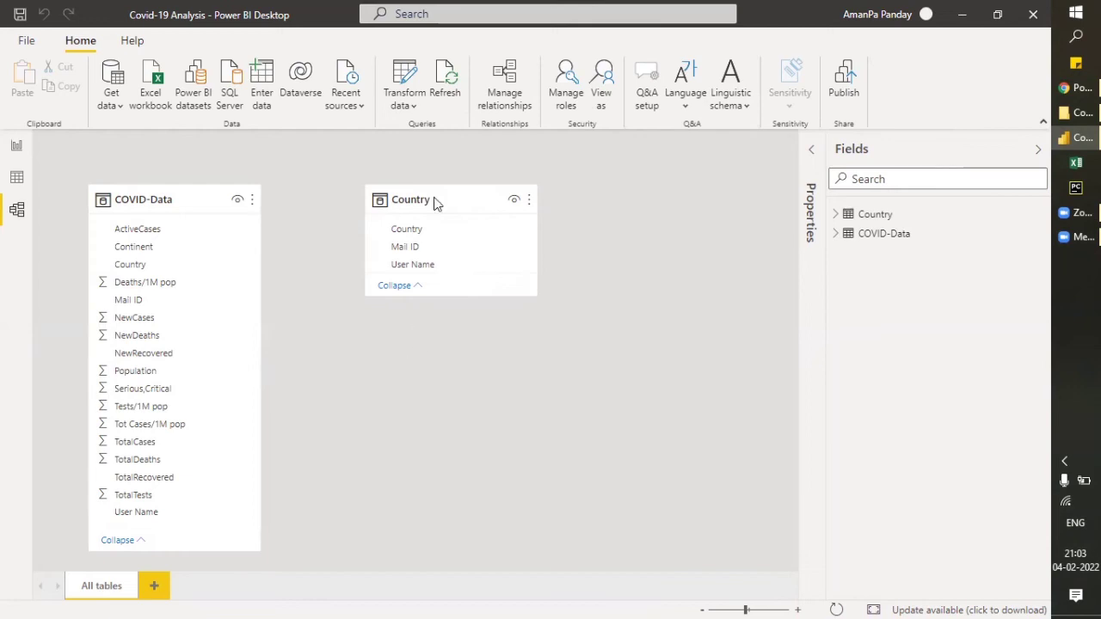
Step: Create a new security role named DynamicUserName
{"action": "left_click", "coordinate": [560, 97]}
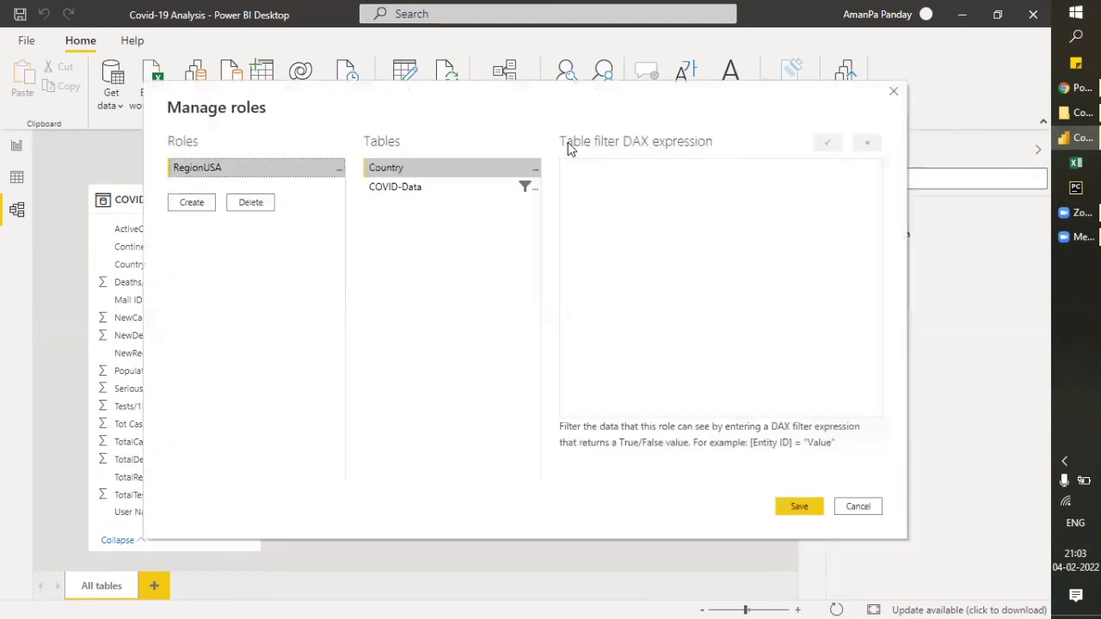
{"action": "left_click", "coordinate": [197, 208]}
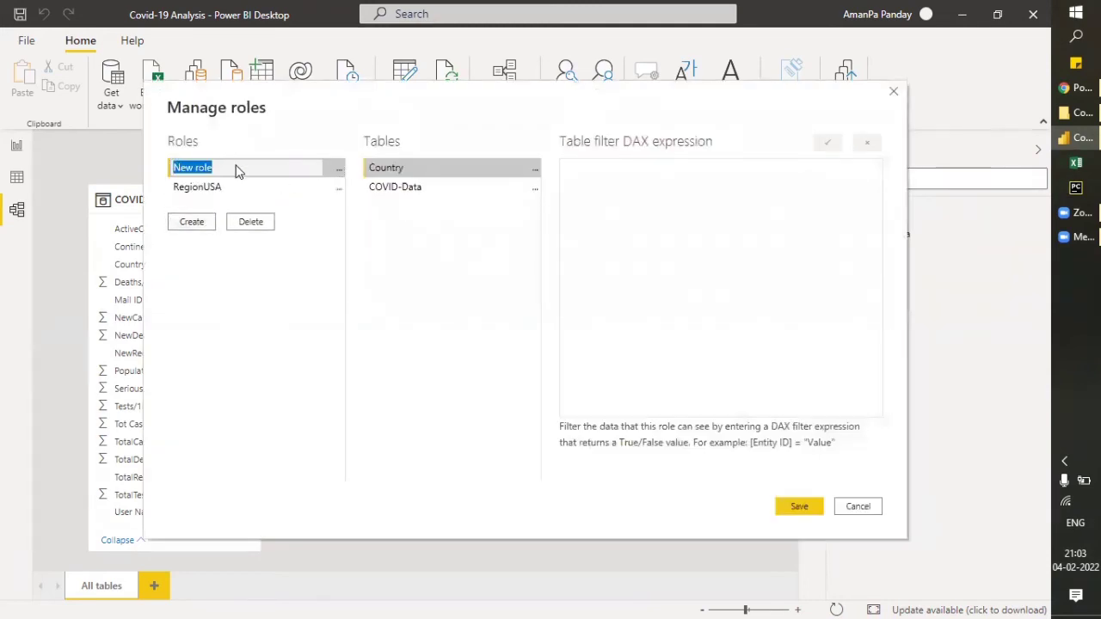
{"action": "type", "text": "Dy"}
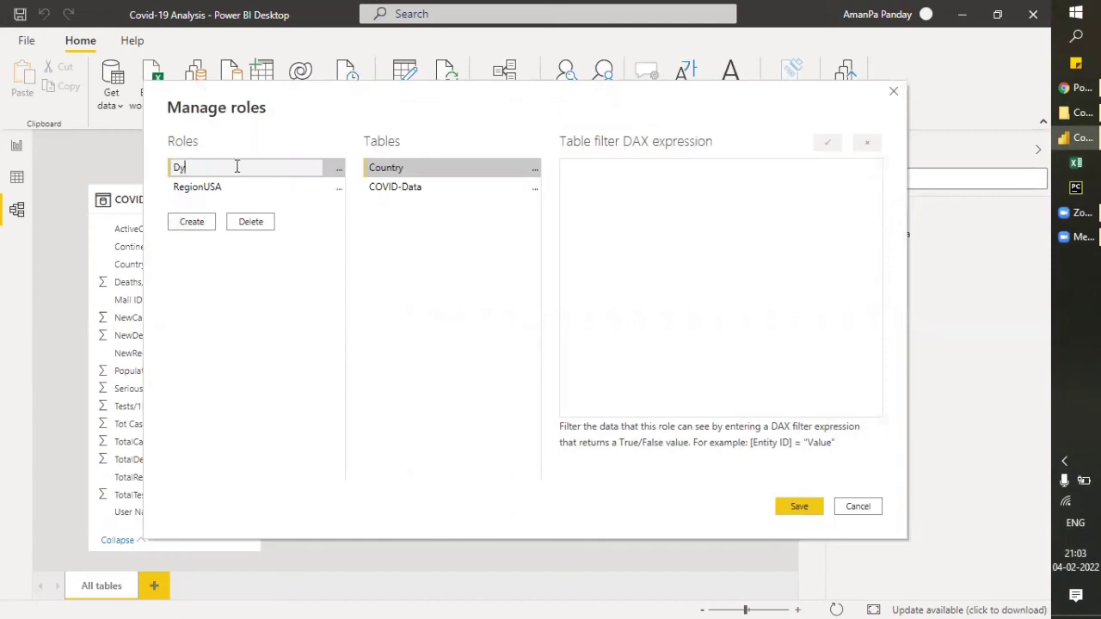
{"action": "type", "text": "namicUserName"}
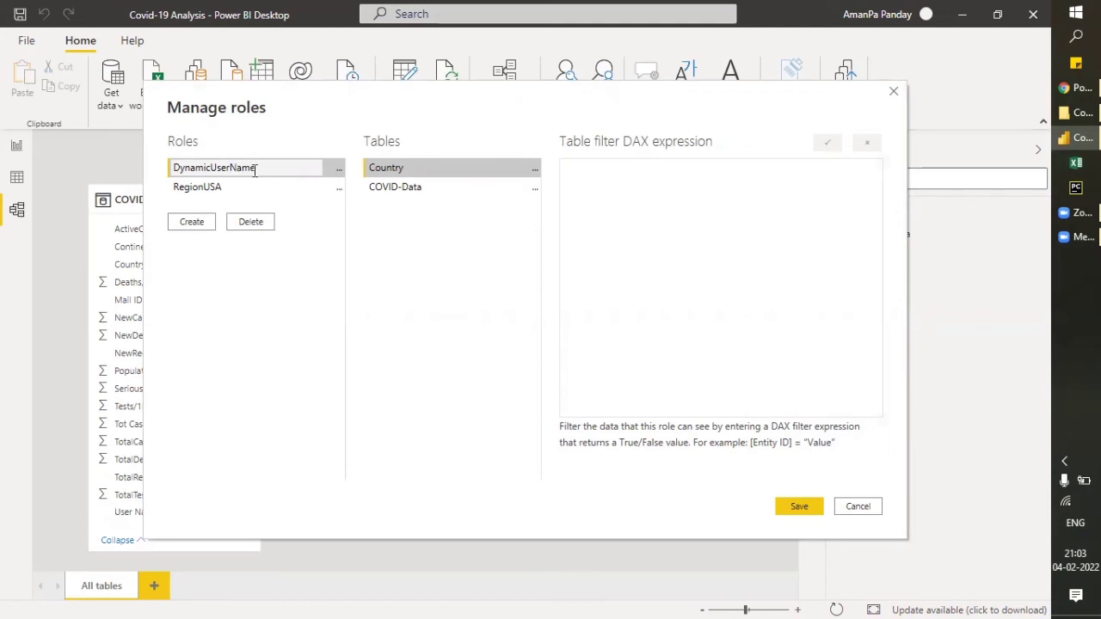
Step: Add a User Name filter on COVID-Data for the DynamicUserName role and validate the expression [User Name] = USERNAMR()
{"action": "left_click", "coordinate": [533, 192]}
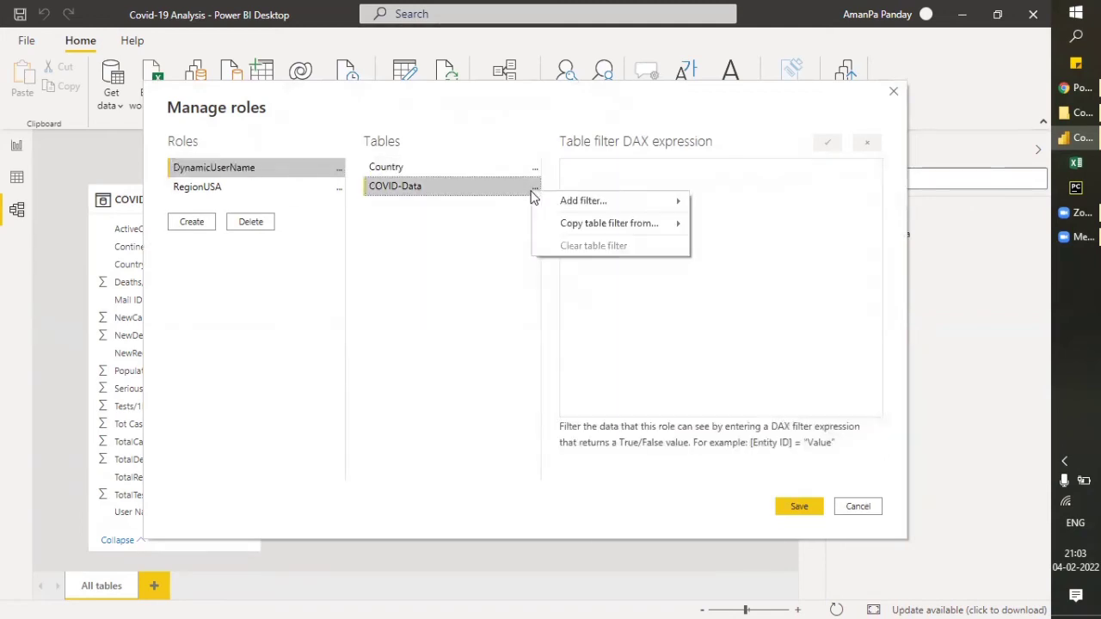
{"action": "mouse_move", "coordinate": [592, 204]}
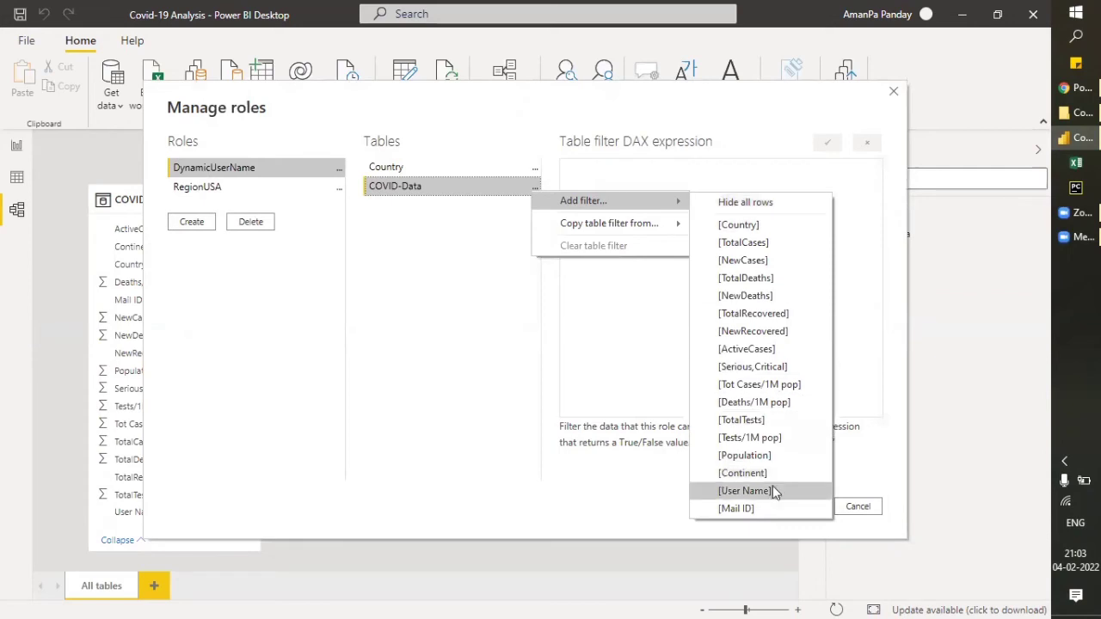
{"action": "left_click", "coordinate": [745, 491]}
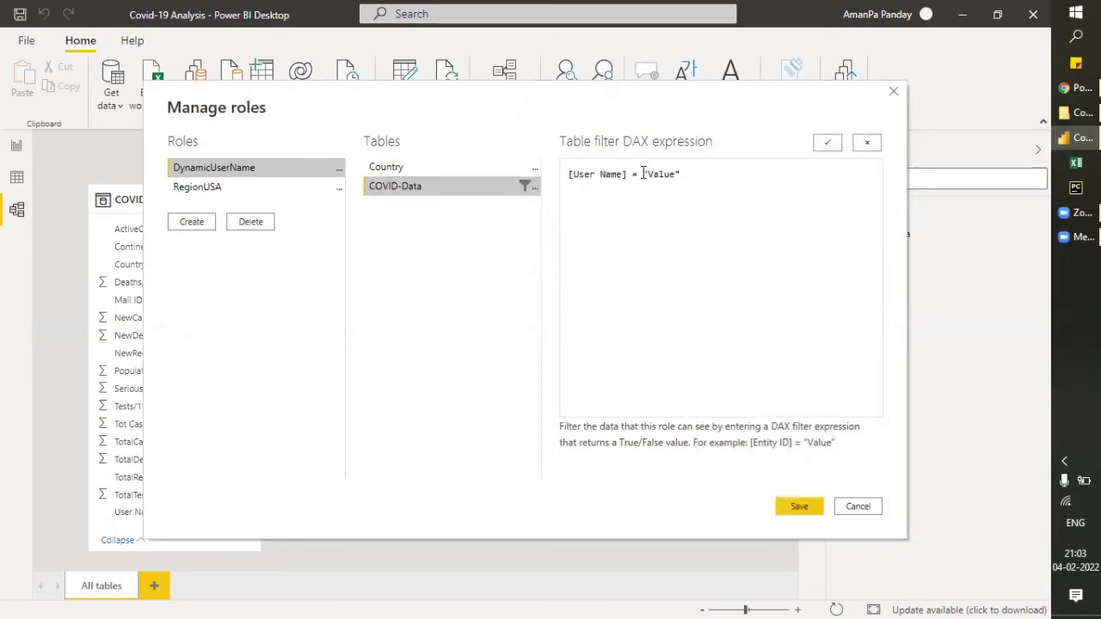
{"action": "left_click_drag", "start_coordinate": [642, 174], "coordinate": [686, 174]}
{"action": "type", "text": "USERNAME()"}
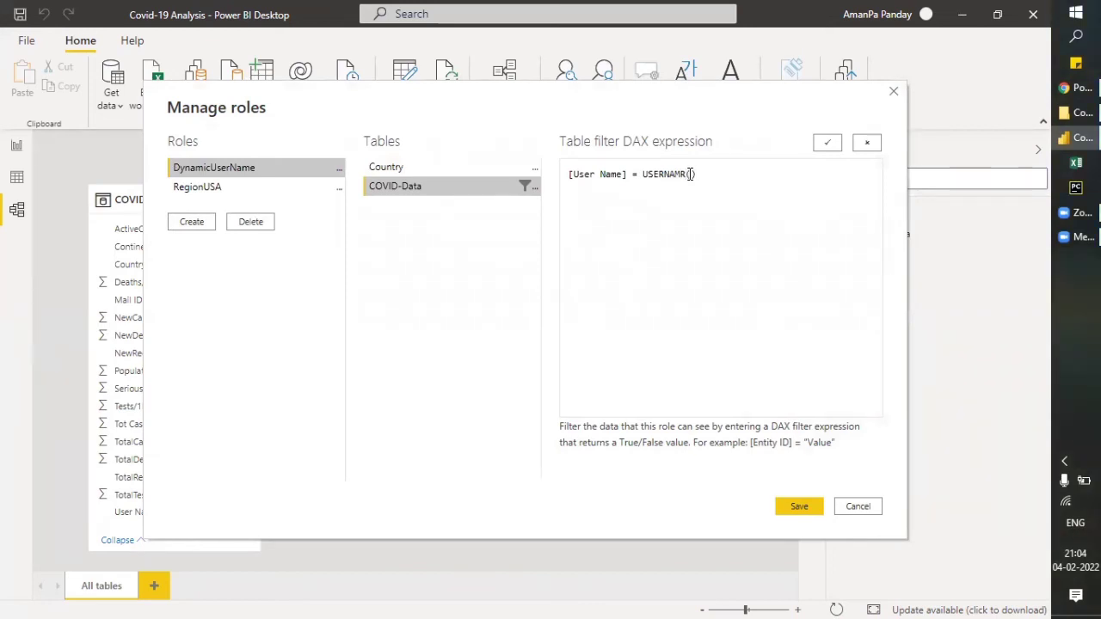
{"action": "left_click", "coordinate": [824, 145]}
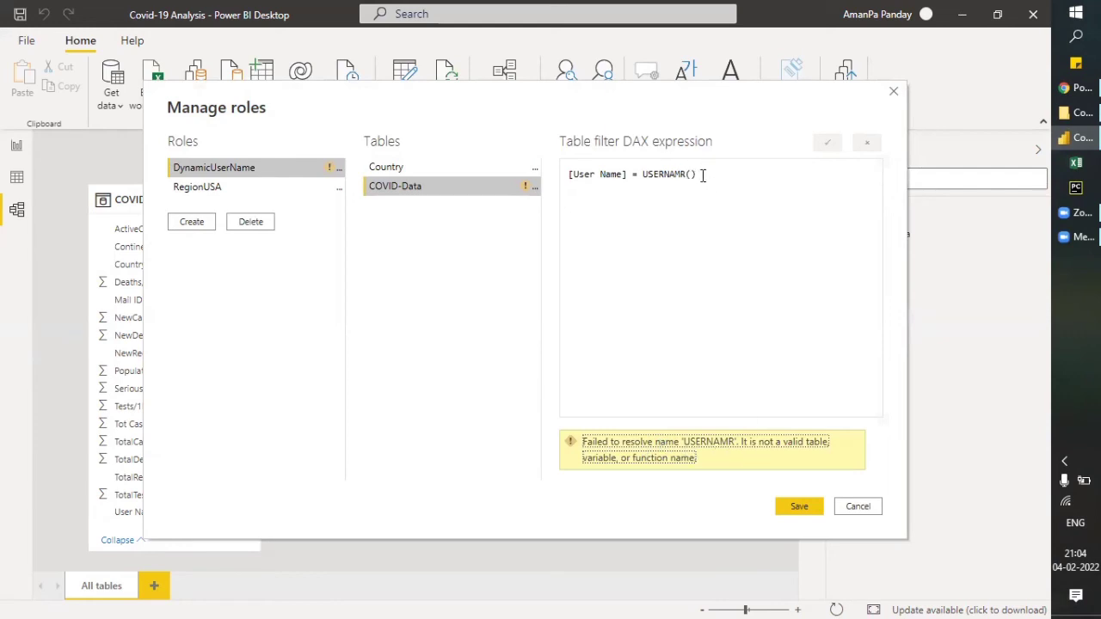
Step: Correct the role's filter expression to [User Name] = USERNAME() and validate it
{"action": "left_click_drag", "start_coordinate": [700, 175], "coordinate": [642, 175]}
{"action": "left_click", "coordinate": [668, 175]}
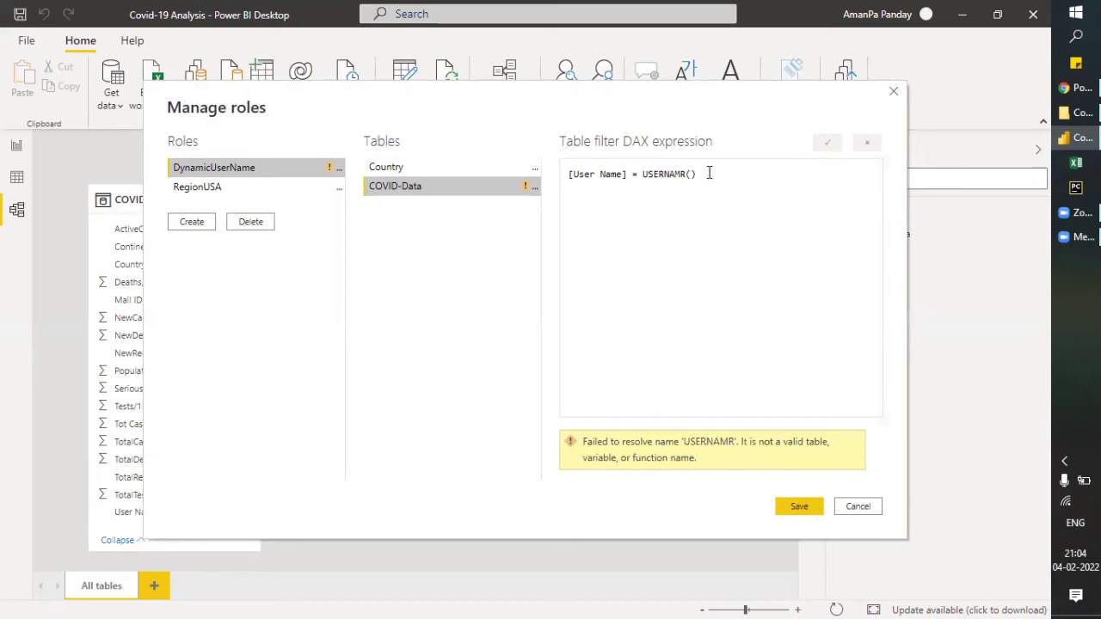
{"action": "key", "text": "BackSpace"}
{"action": "key", "text": "BackSpace"}
{"action": "key", "text": "BackSpace"}
{"action": "key", "text": "BackSpace"}
{"action": "key", "text": "BackSpace"}
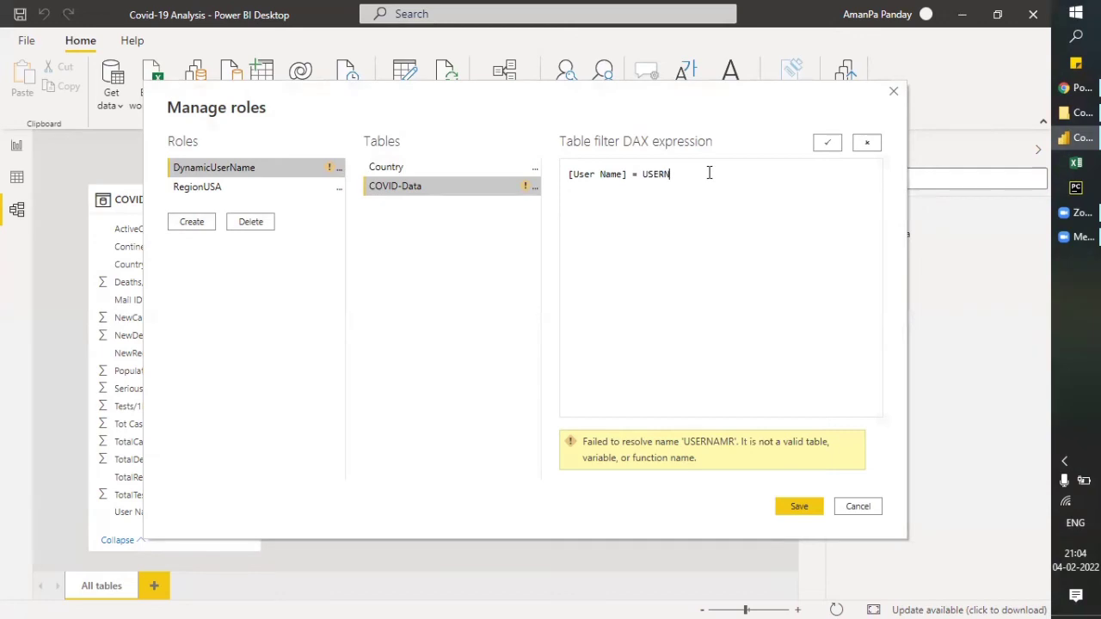
{"action": "type", "text": "AME()"}
{"action": "left_click", "coordinate": [825, 146]}
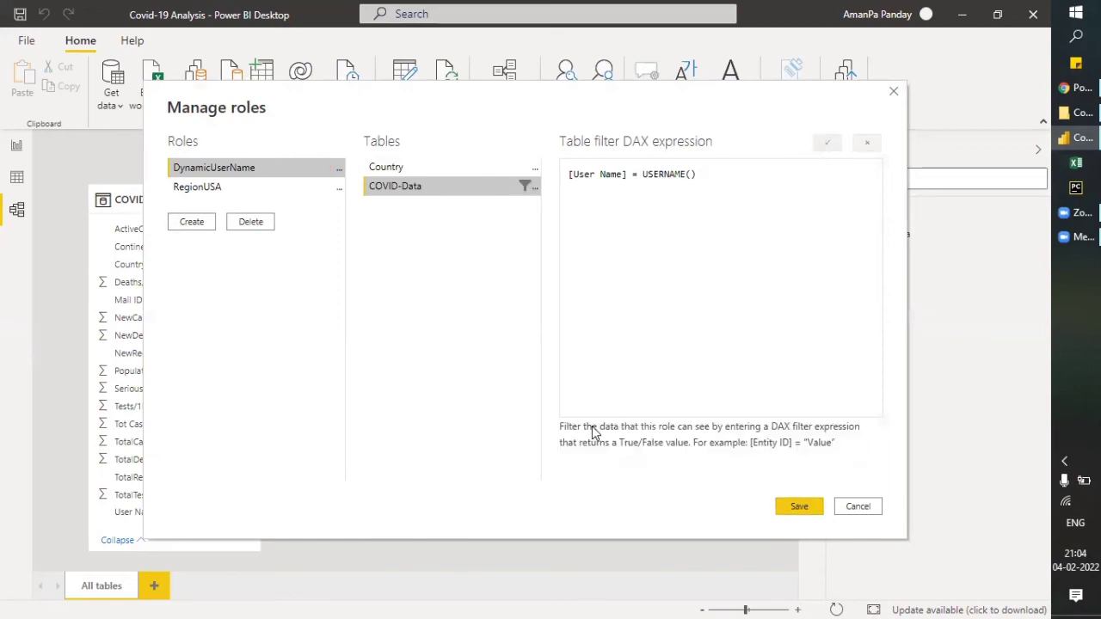
Step: Create another security role named DynamciUserPrincipalName
{"action": "left_click", "coordinate": [190, 221]}
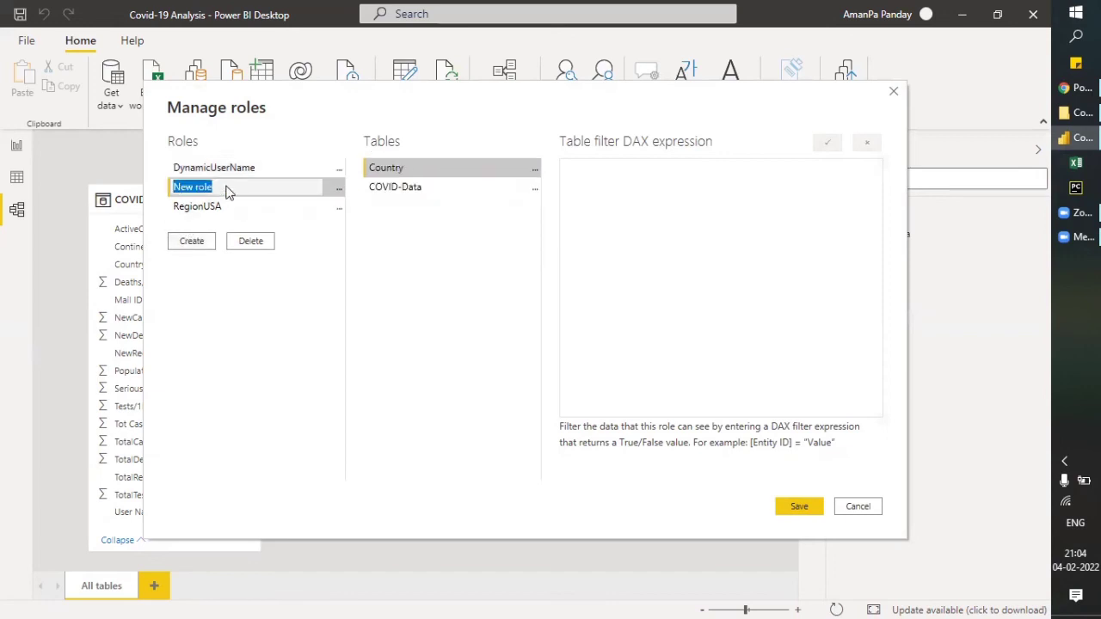
{"action": "type", "text": "dY"}
{"action": "key", "text": "BackSpace"}
{"action": "key", "text": "BackSpace"}
{"action": "type", "text": "Dyna"}
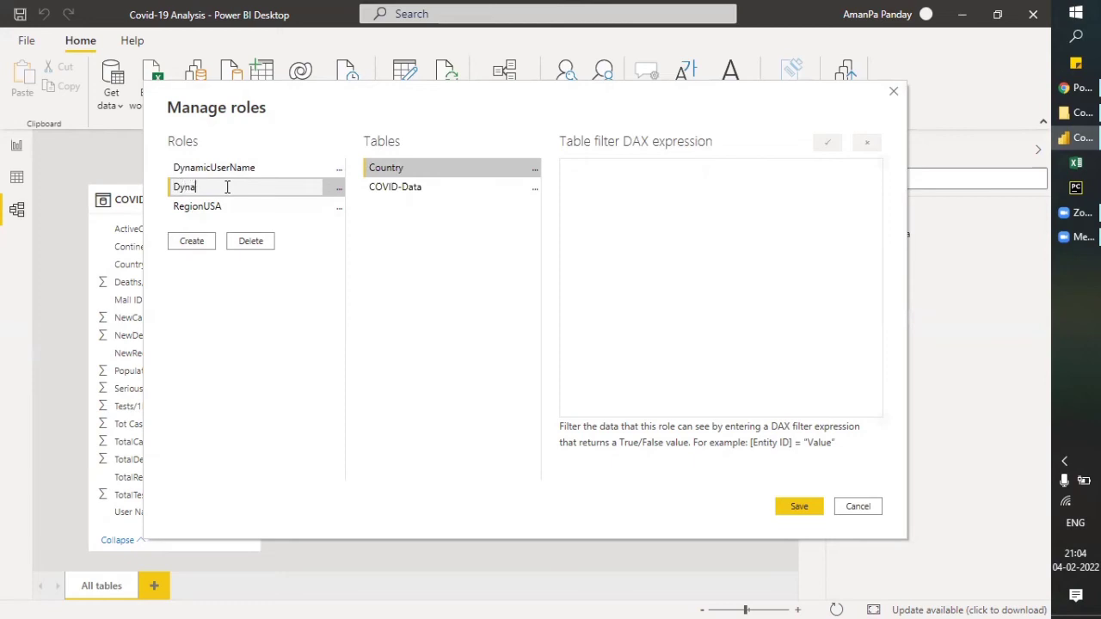
{"action": "type", "text": "mciUserPrincipalName"}
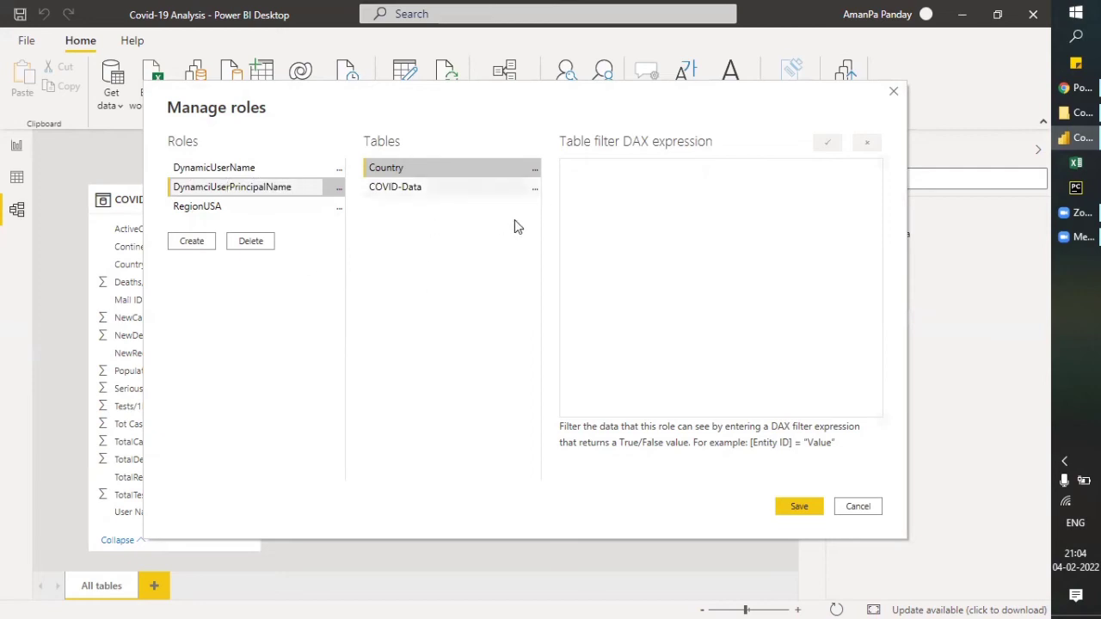
Step: Add a COVID-Data filter of [Mail ID] = USERPRINCIPALNAME() to the DynamciUserPrincipalName role, validate it, and save the roles
{"action": "left_click", "coordinate": [534, 188]}
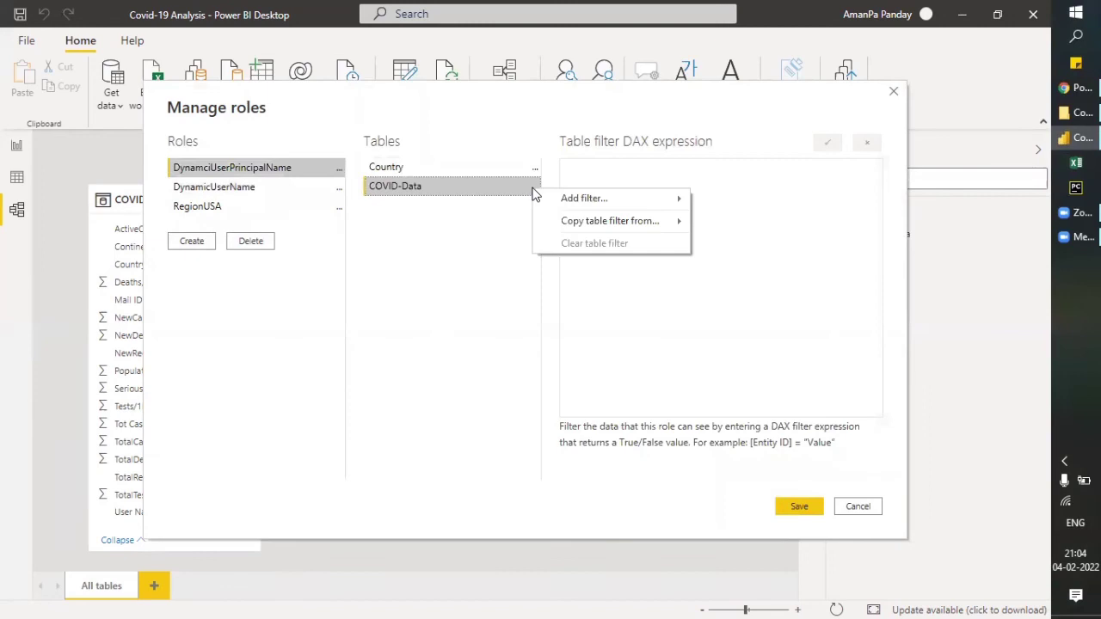
{"action": "mouse_move", "coordinate": [570, 203]}
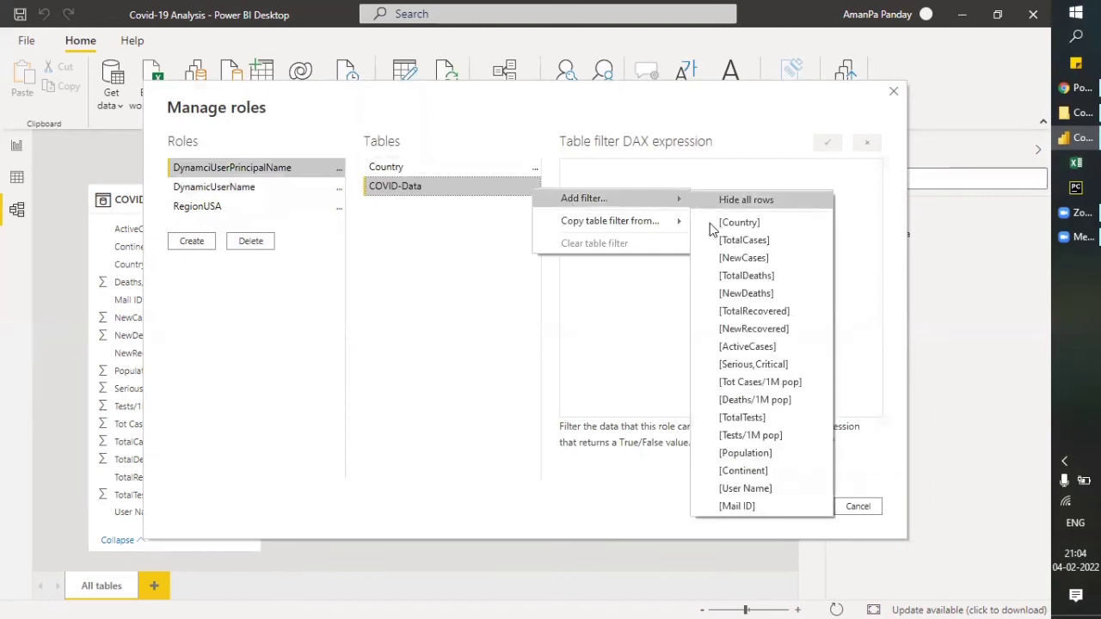
{"action": "left_click", "coordinate": [764, 509]}
{"action": "left_click_drag", "start_coordinate": [672, 175], "coordinate": [633, 169]}
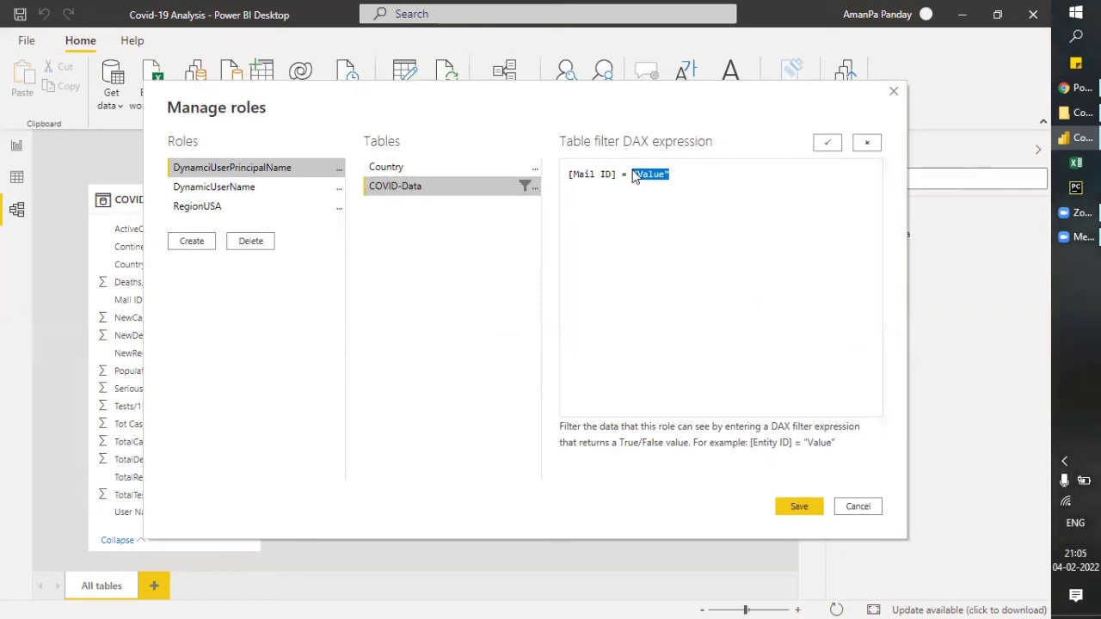
{"action": "type", "text": "USERPRINCIPALNAME("}
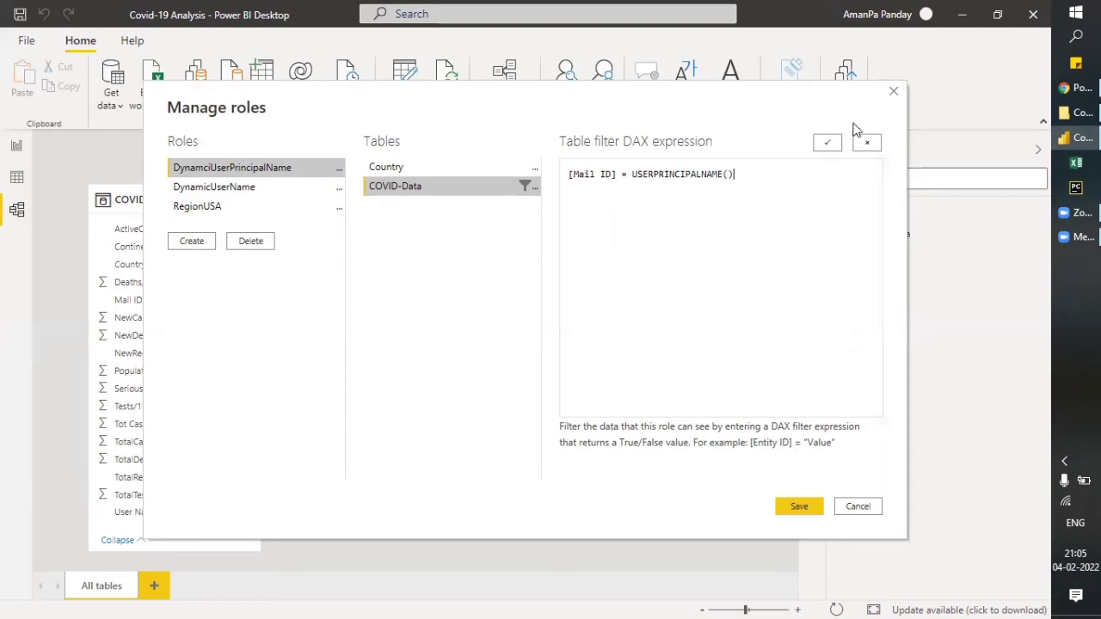
{"action": "left_click", "coordinate": [827, 144]}
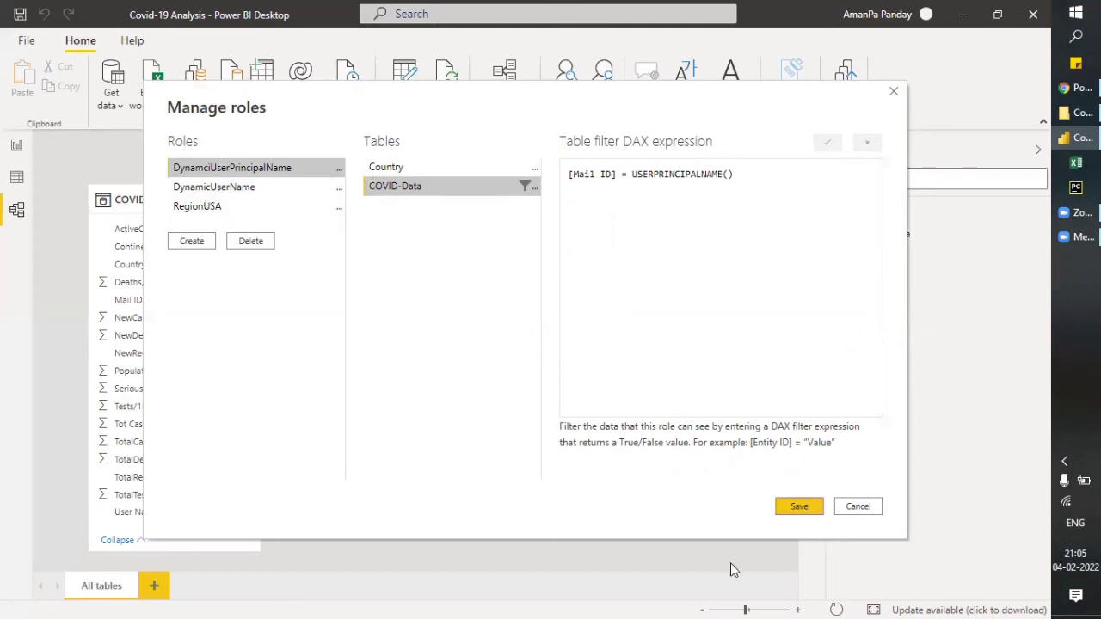
{"action": "left_click", "coordinate": [800, 507]}
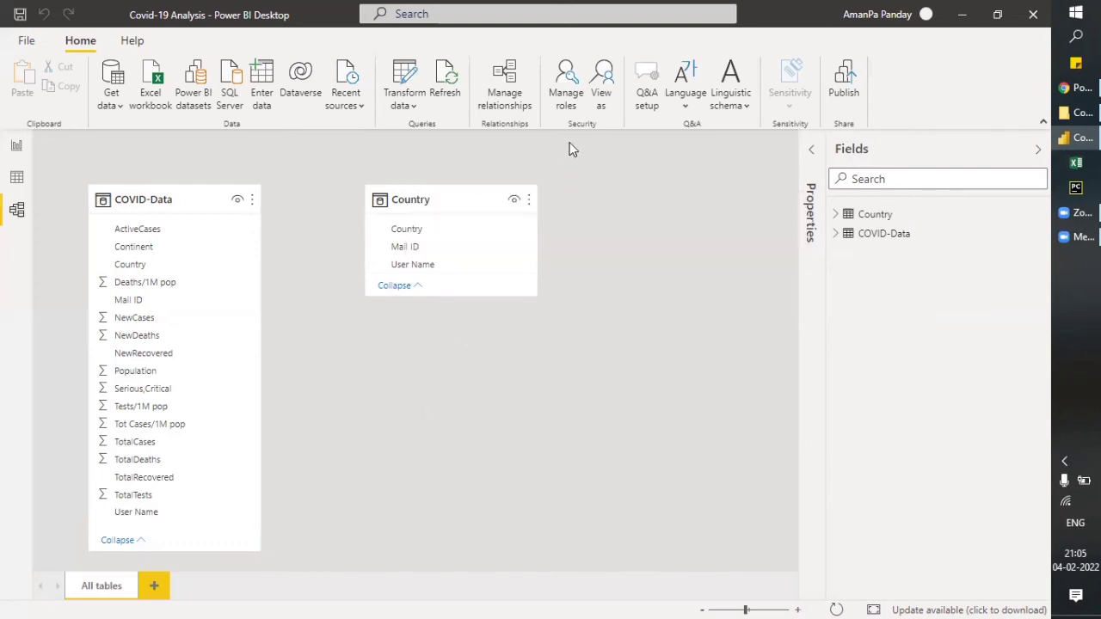
{"action": "left_click", "coordinate": [602, 99]}
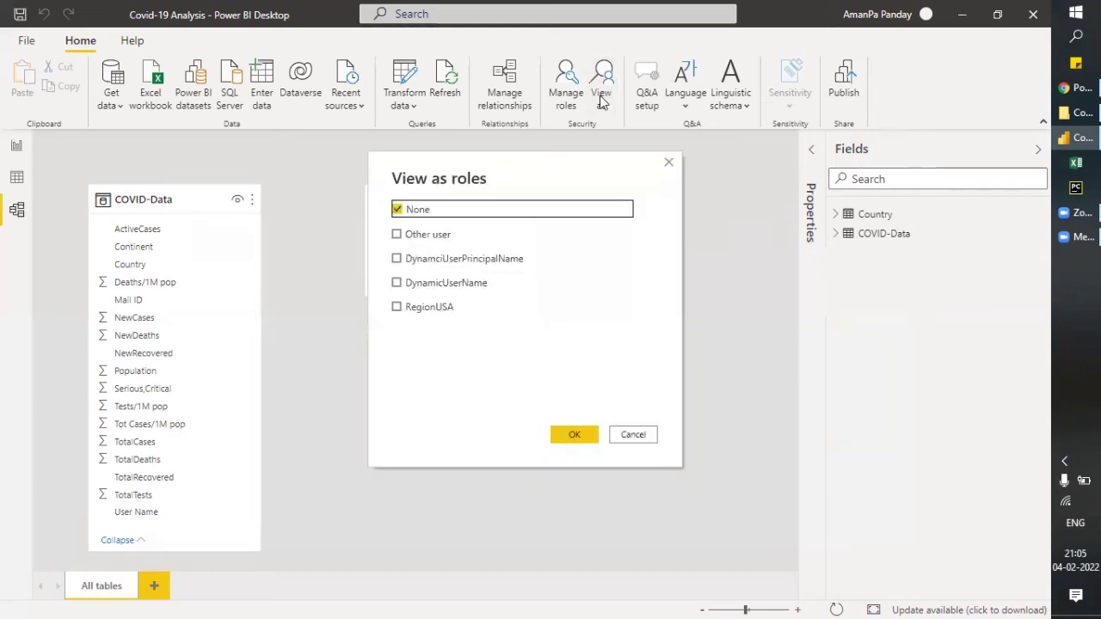
{"action": "left_click", "coordinate": [397, 258]}
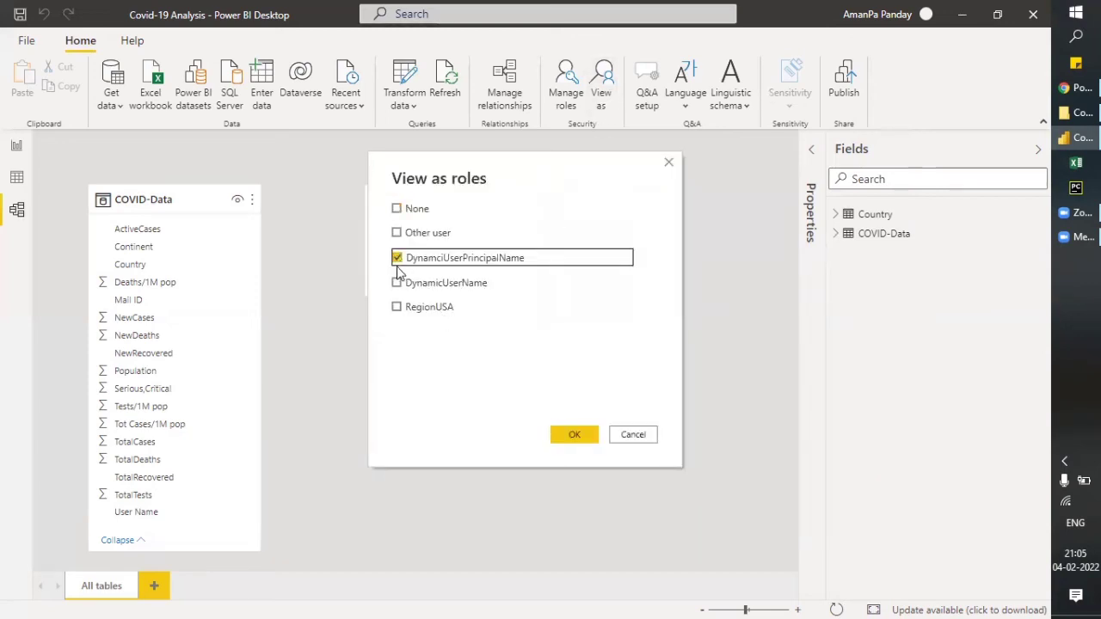
{"action": "left_click", "coordinate": [397, 259]}
{"action": "left_click", "coordinate": [634, 434]}
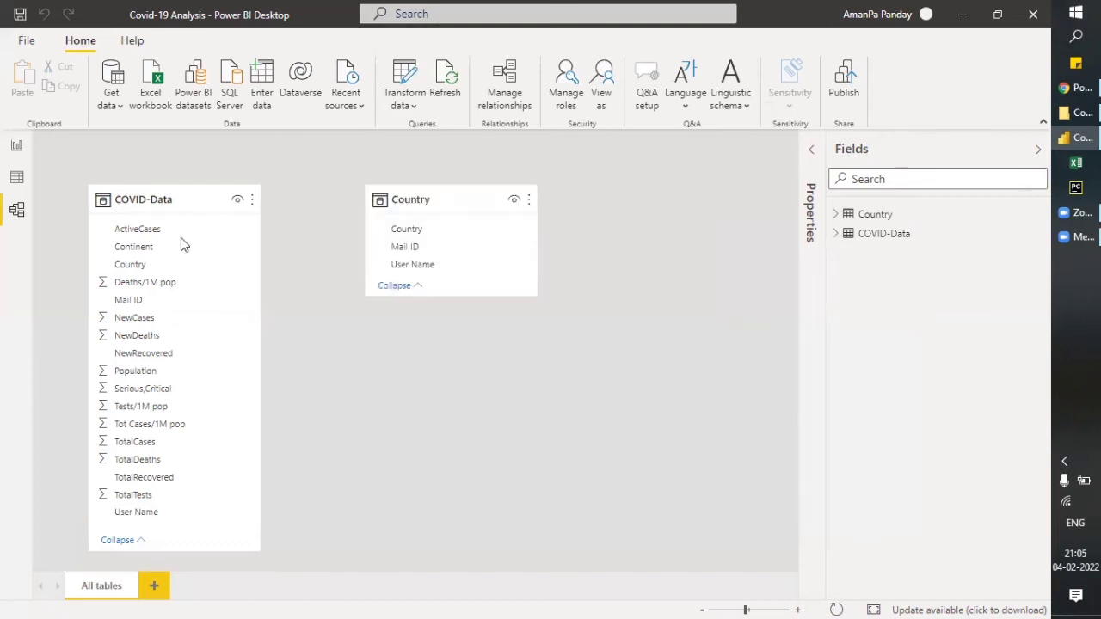
Step: Save the report and publish it to the Covid Analysis workspace, replacing the existing dataset
{"action": "left_click", "coordinate": [19, 181]}
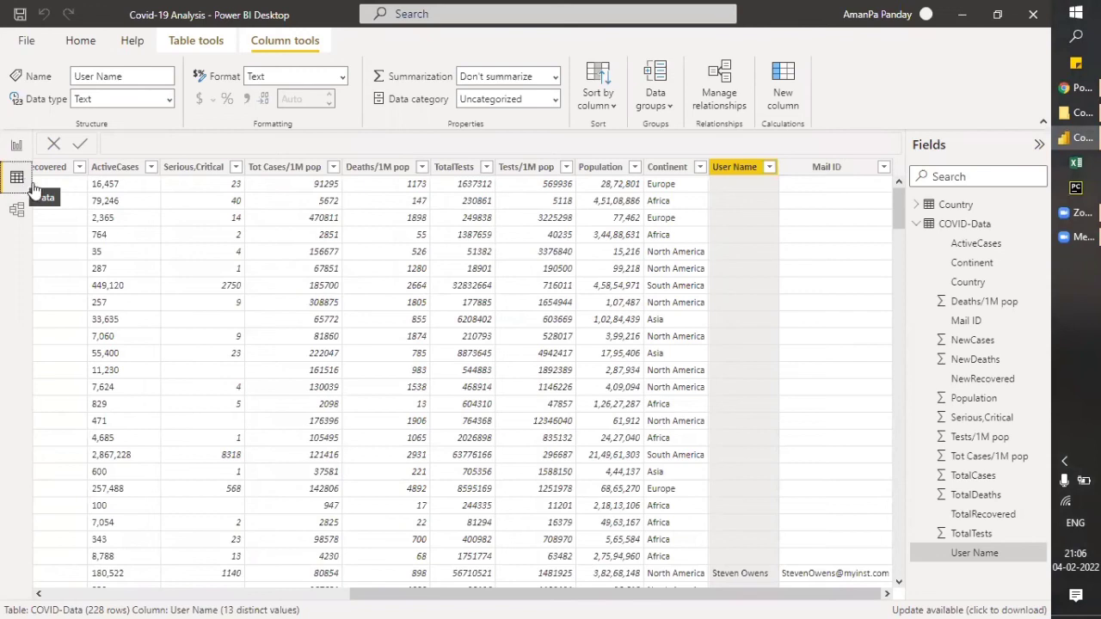
{"action": "left_click", "coordinate": [17, 145]}
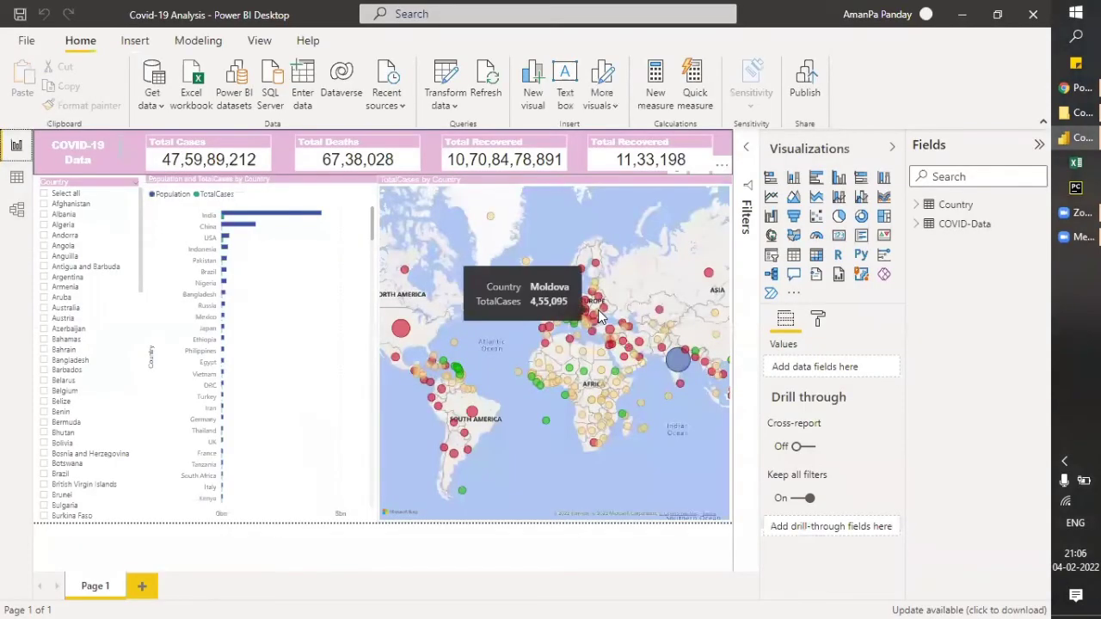
{"action": "left_click", "coordinate": [805, 91]}
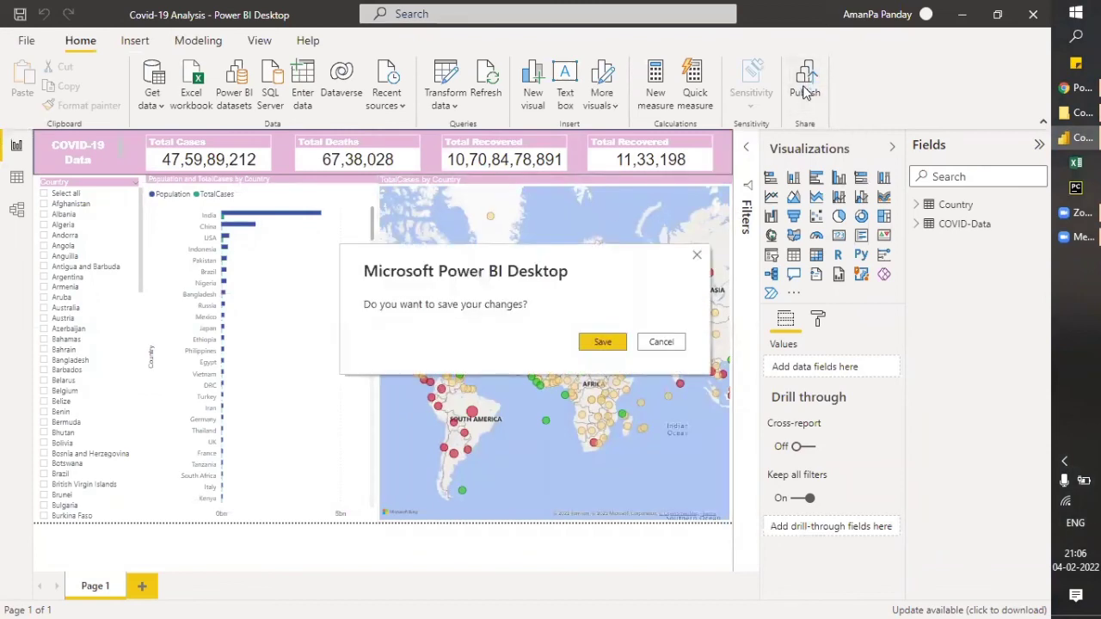
{"action": "left_click", "coordinate": [625, 345]}
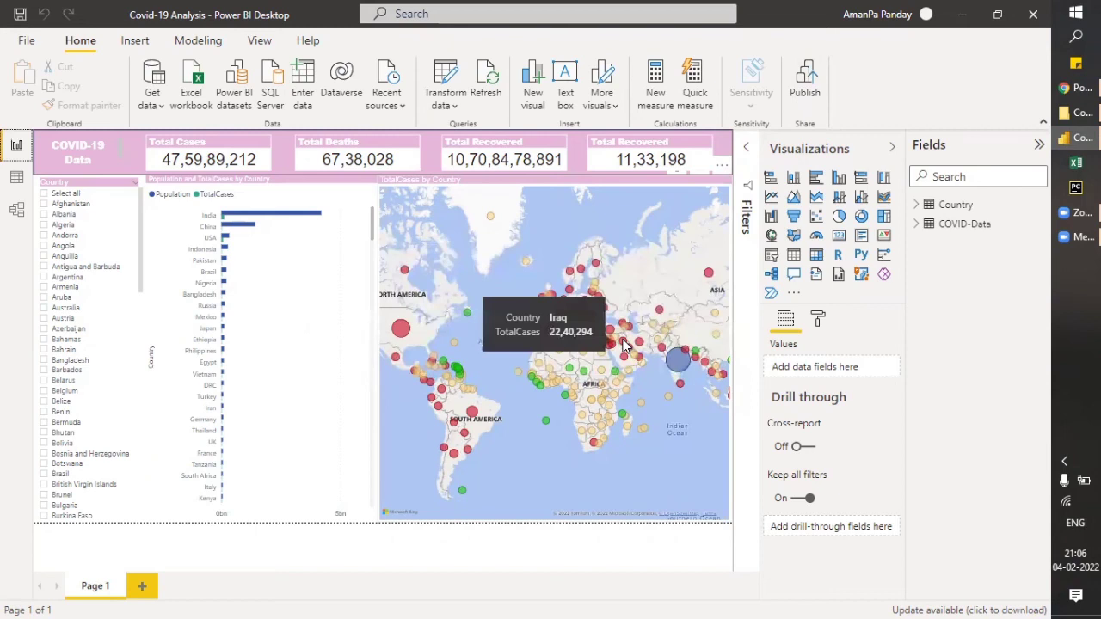
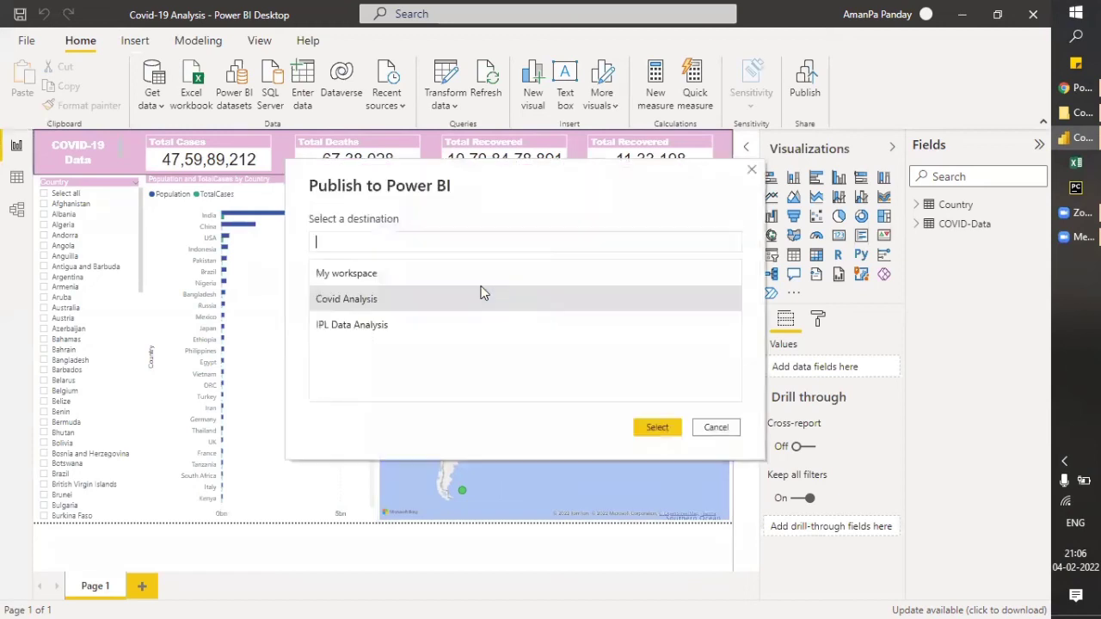
{"action": "double_click", "coordinate": [374, 300]}
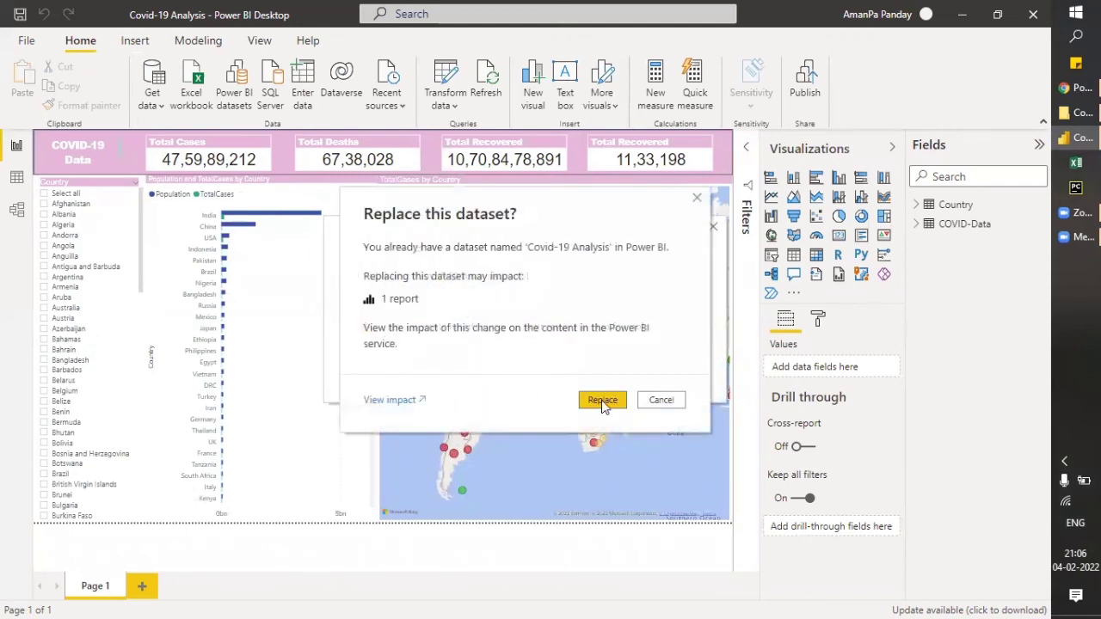
{"action": "left_click", "coordinate": [602, 401]}
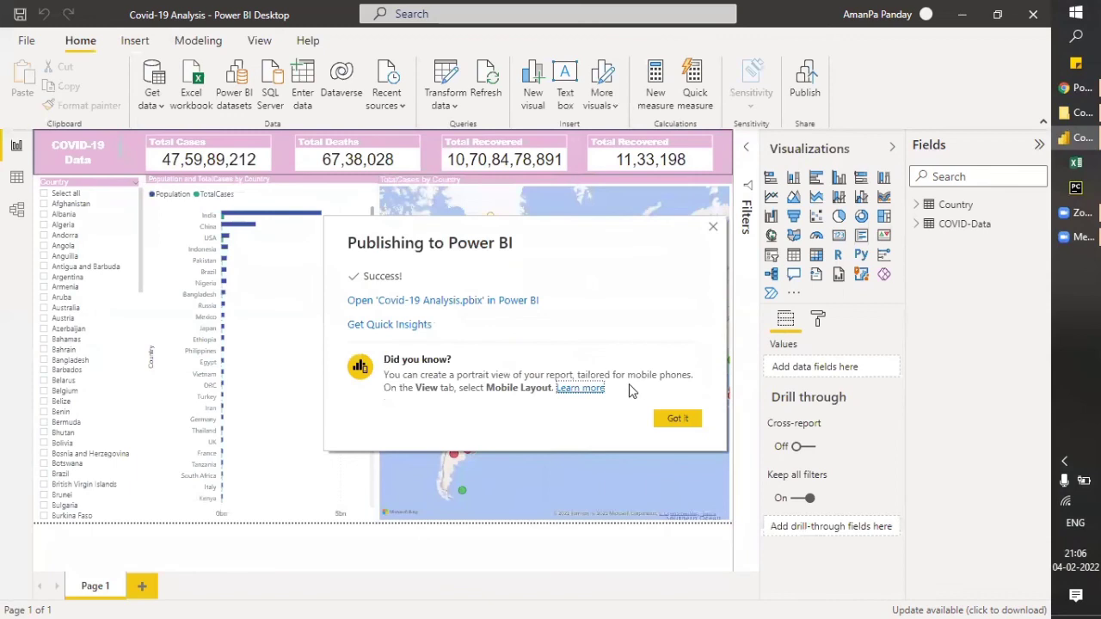
{"action": "left_click", "coordinate": [671, 421]}
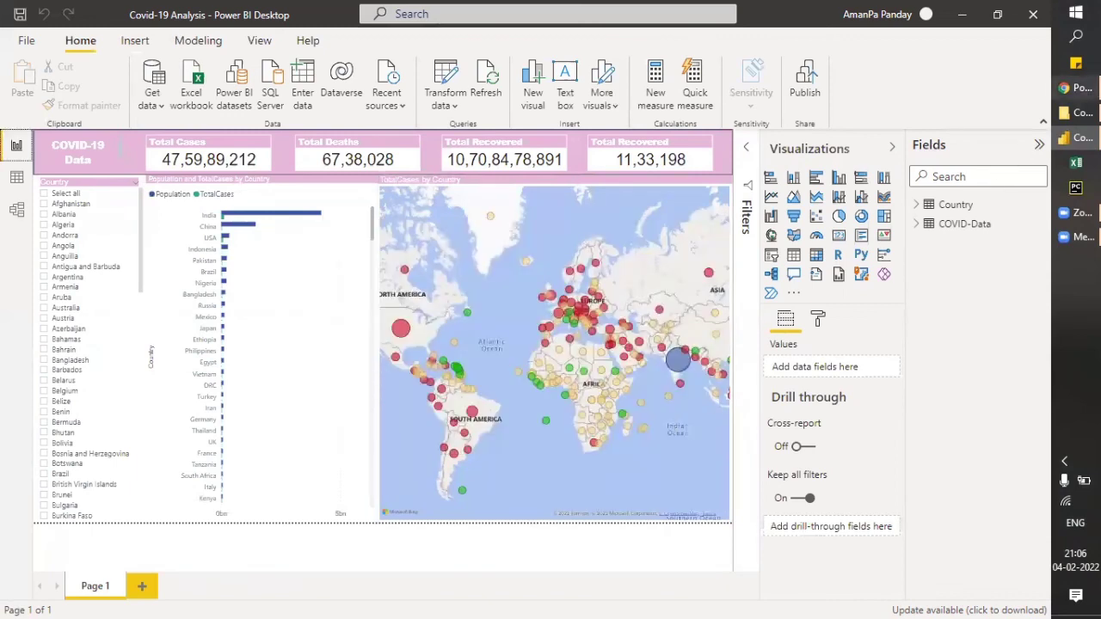
Step: Switch to the Power BI service in Chrome, refresh the Covid Analysis workspace, and open the Covid-19 Analysis dataset's row-level security settings
{"action": "left_click", "coordinate": [1076, 87]}
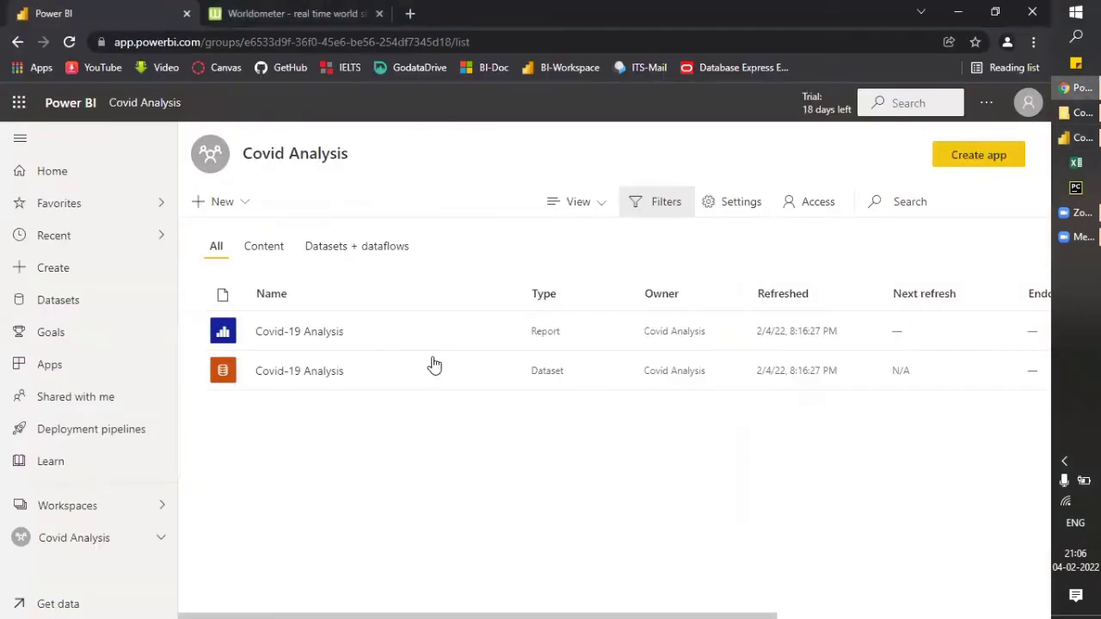
{"action": "left_click", "coordinate": [69, 43]}
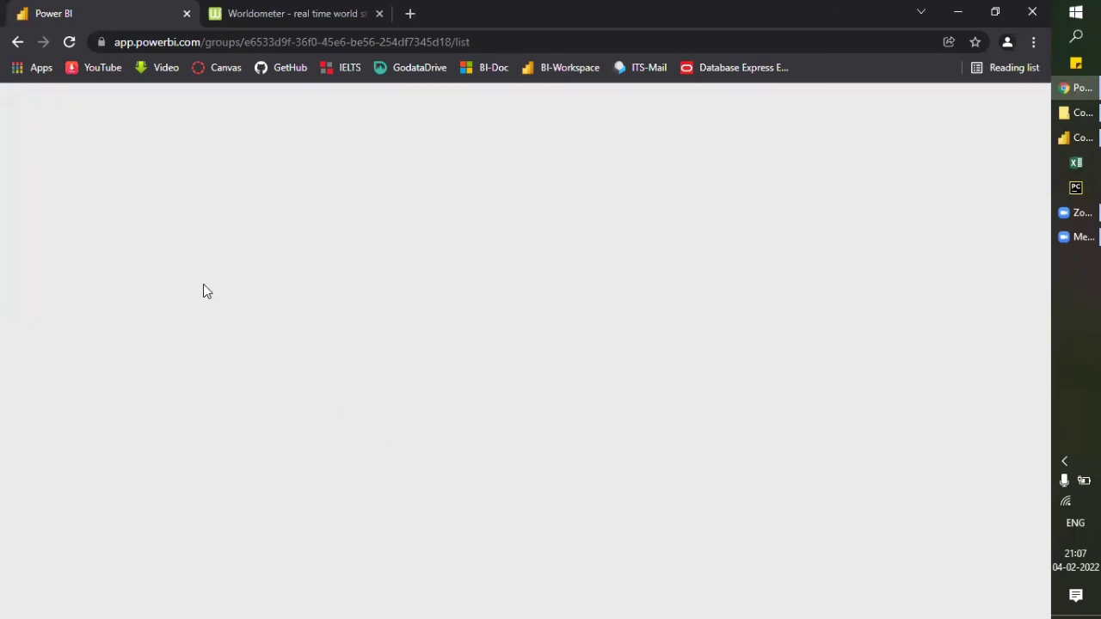
{"action": "left_click", "coordinate": [69, 43]}
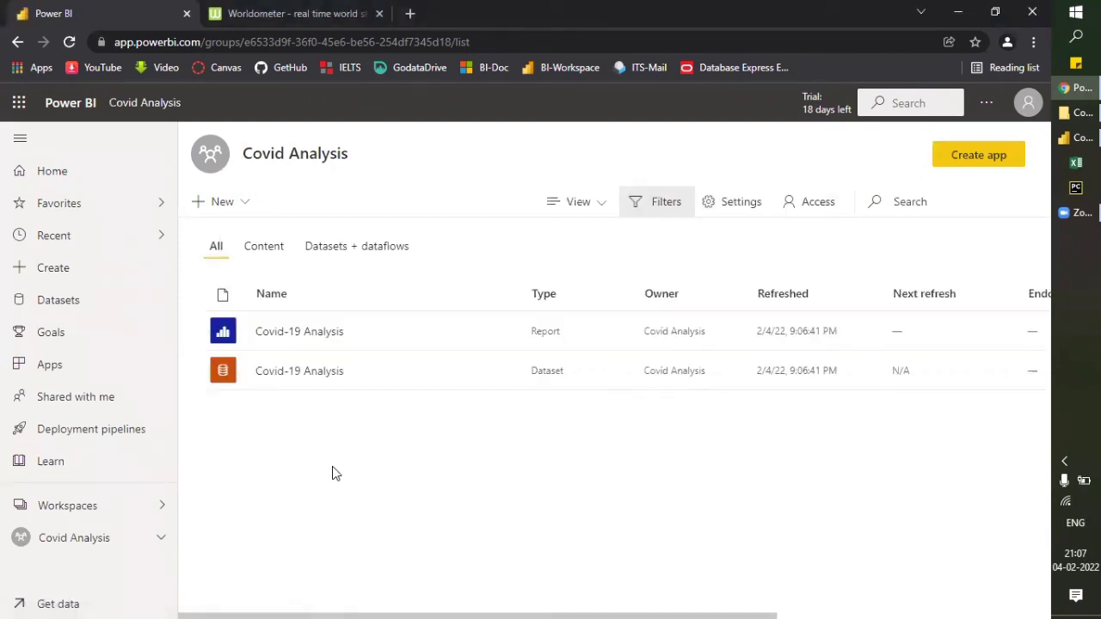
{"action": "mouse_move", "coordinate": [307, 373]}
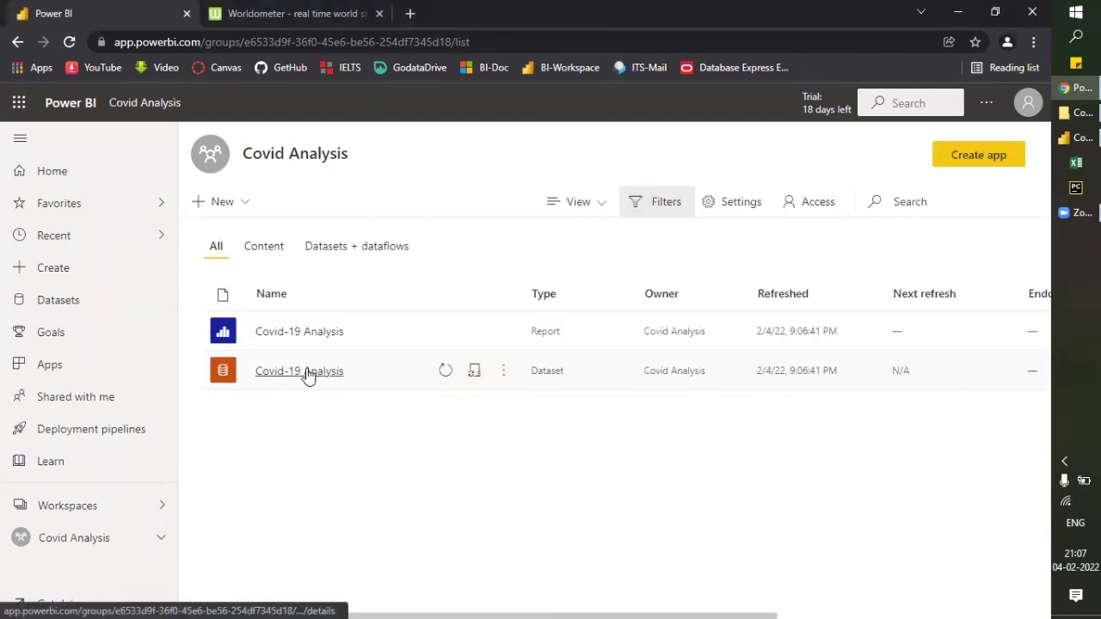
{"action": "left_click", "coordinate": [503, 374]}
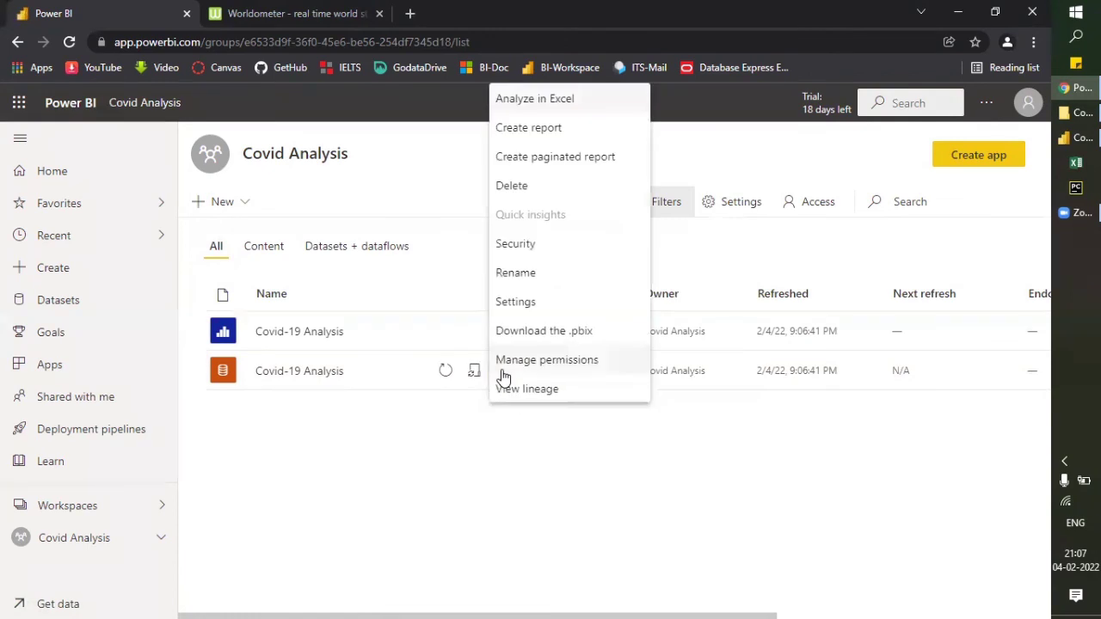
{"action": "left_click", "coordinate": [517, 244]}
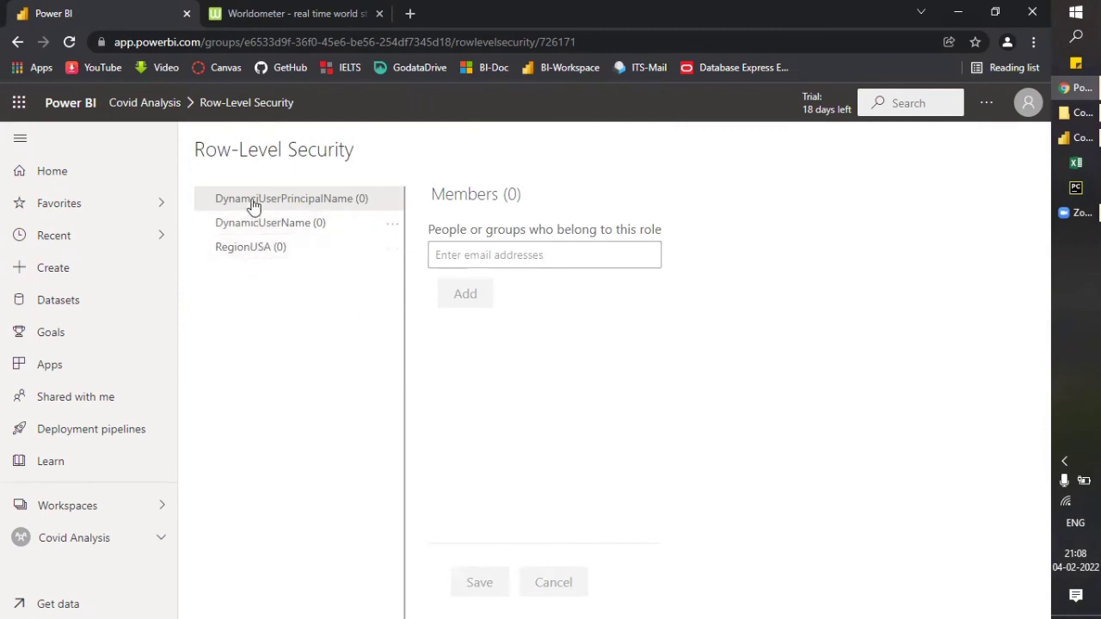
Step: Open Countries.xlsx in Excel and copy the Mail ID from cell C4
{"action": "left_click", "coordinate": [475, 255]}
{"action": "left_click", "coordinate": [1073, 119]}
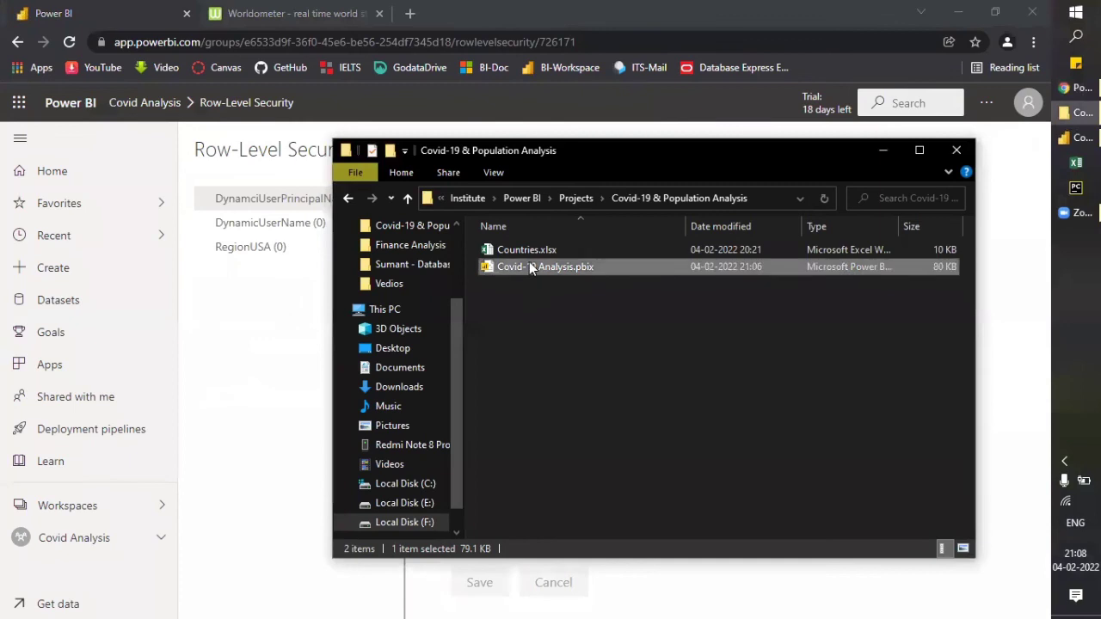
{"action": "left_click", "coordinate": [529, 251]}
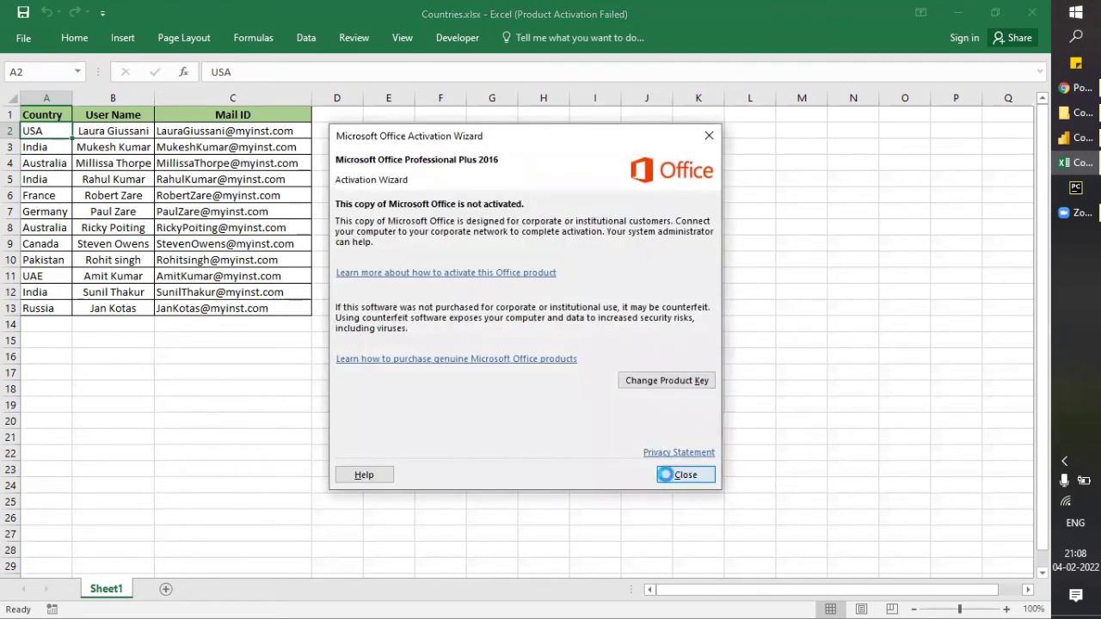
{"action": "left_click", "coordinate": [667, 475]}
{"action": "left_click", "coordinate": [221, 177]}
{"action": "left_click", "coordinate": [222, 162]}
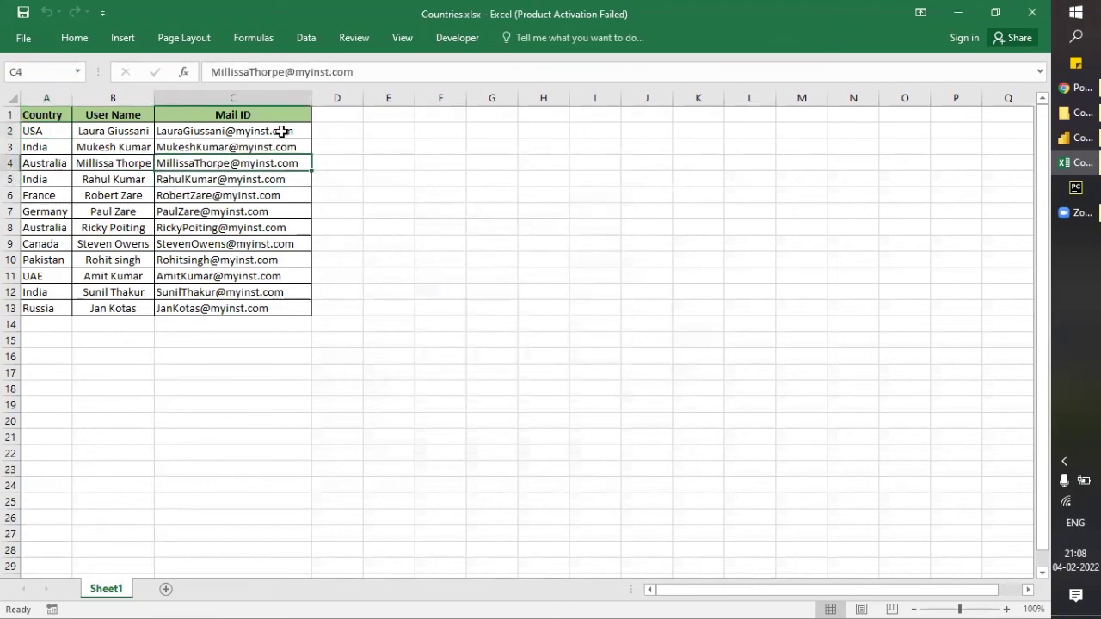
{"action": "left_click_drag", "start_coordinate": [387, 72], "coordinate": [126, 74]}
{"action": "key", "text": "ctrl+c"}
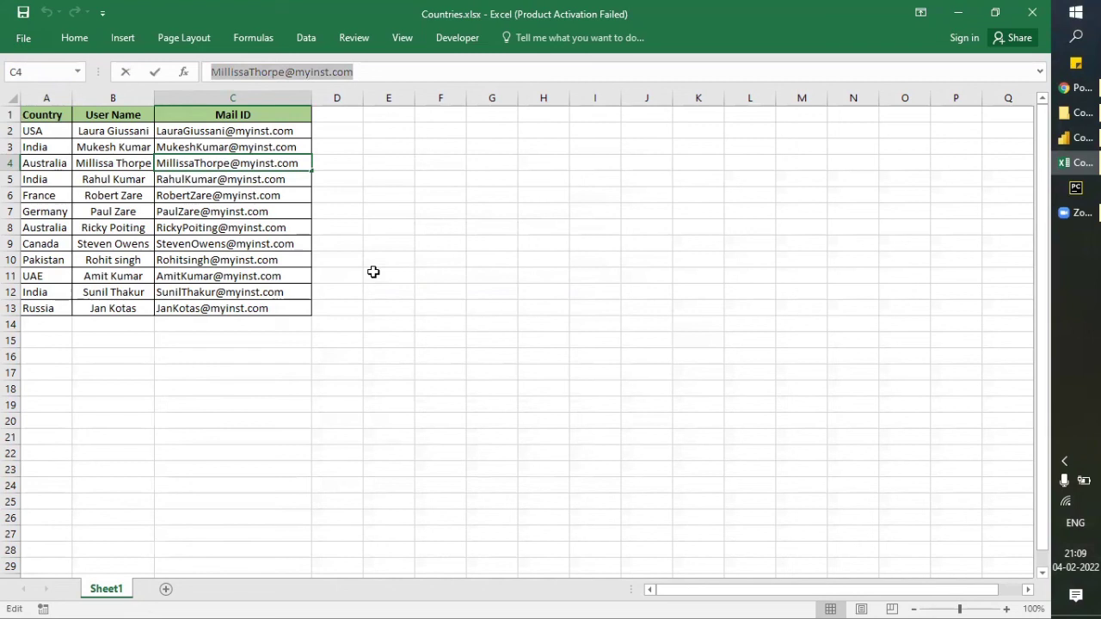
{"action": "key", "text": "Escape"}
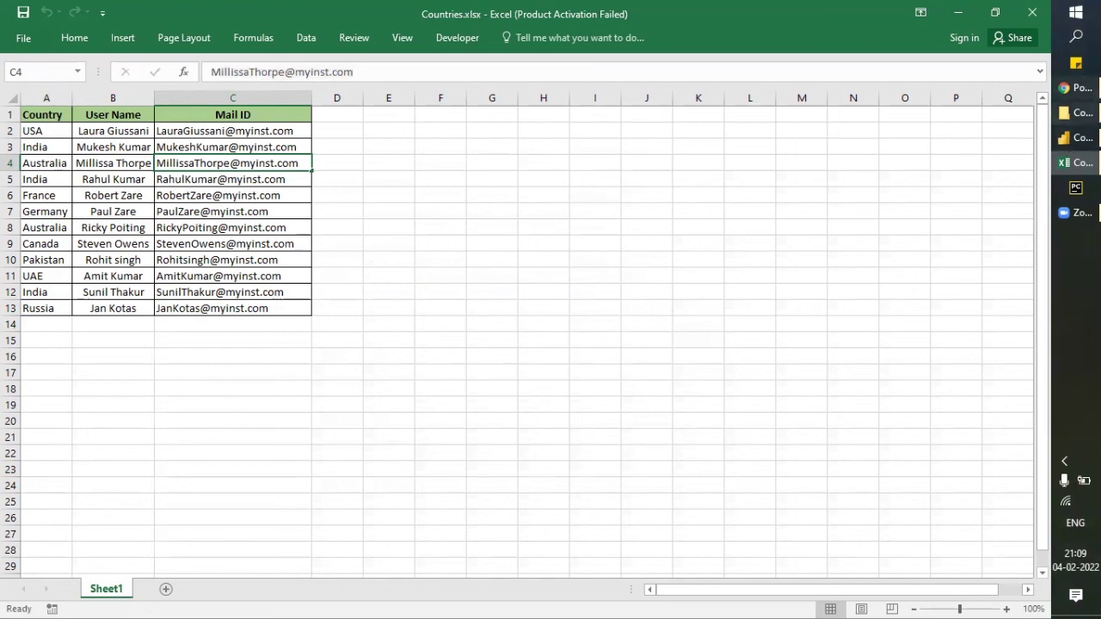
Step: Switch back to Chrome and enter the copied e-mail address as a member of the DynamciUserPrincipalName role
{"action": "left_click", "coordinate": [1076, 87]}
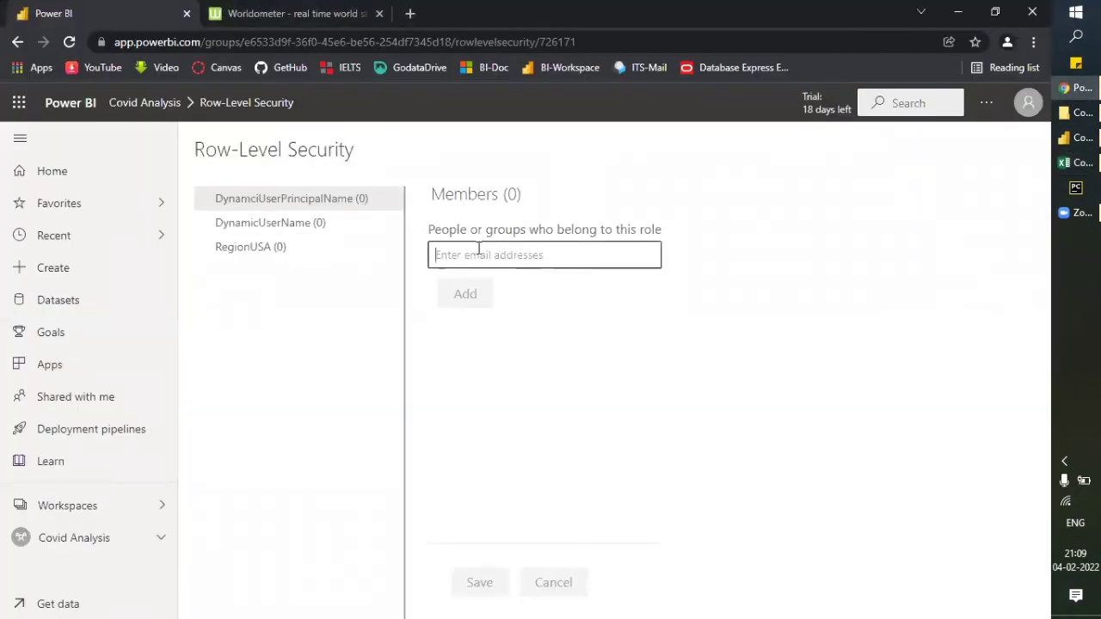
{"action": "left_click", "coordinate": [450, 254]}
{"action": "key", "text": "ctrl+v"}
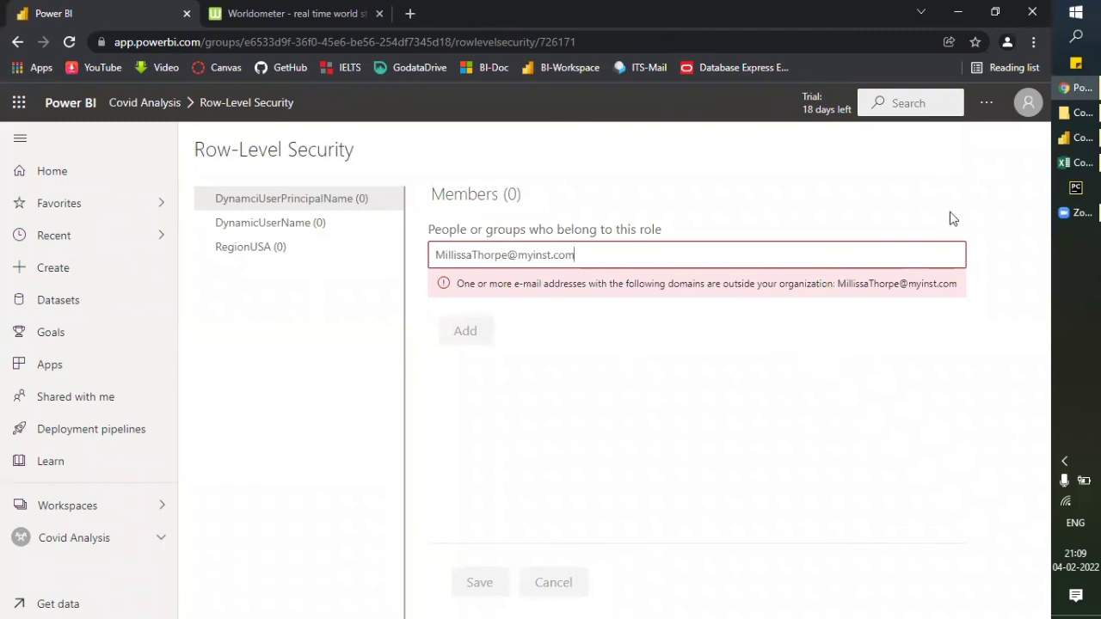
{"action": "left_click", "coordinate": [988, 105]}
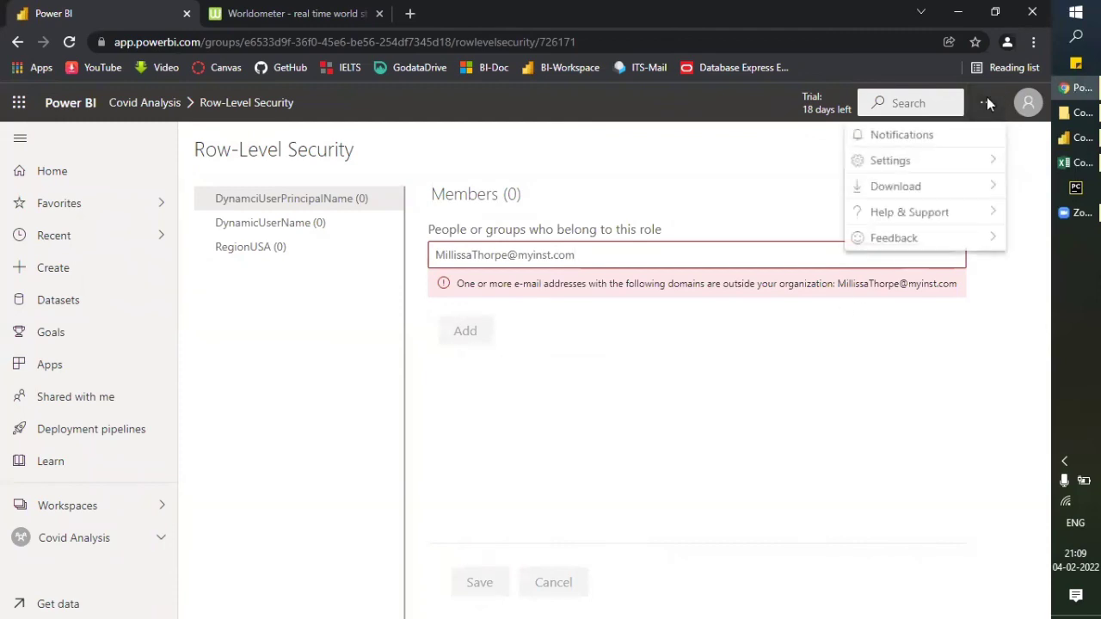
{"action": "left_click", "coordinate": [987, 102]}
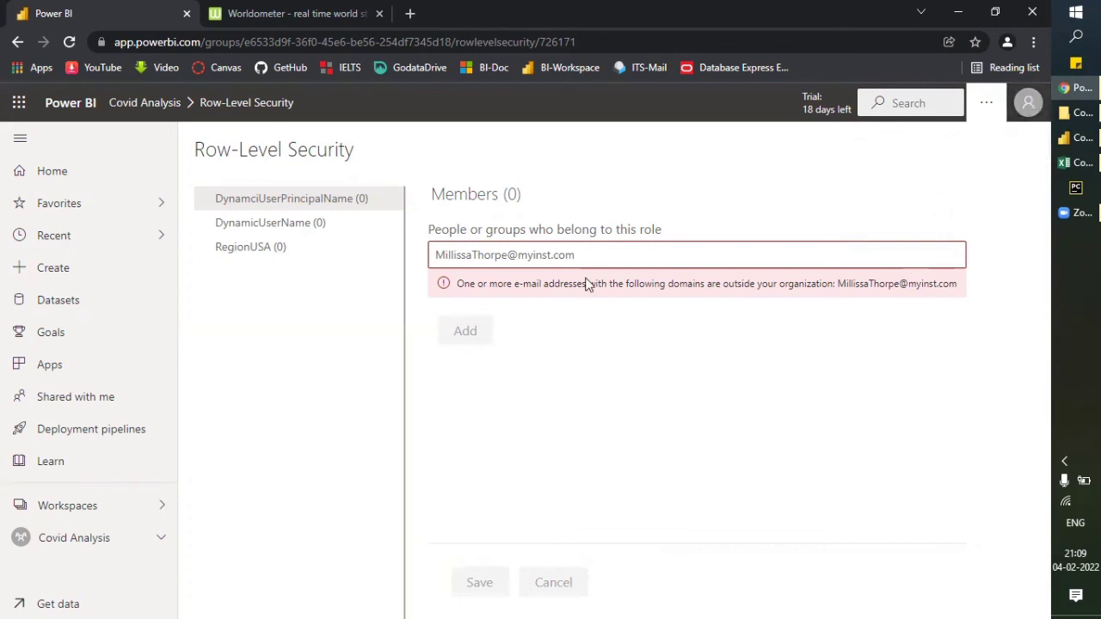
{"action": "left_click_drag", "start_coordinate": [573, 256], "coordinate": [514, 255]}
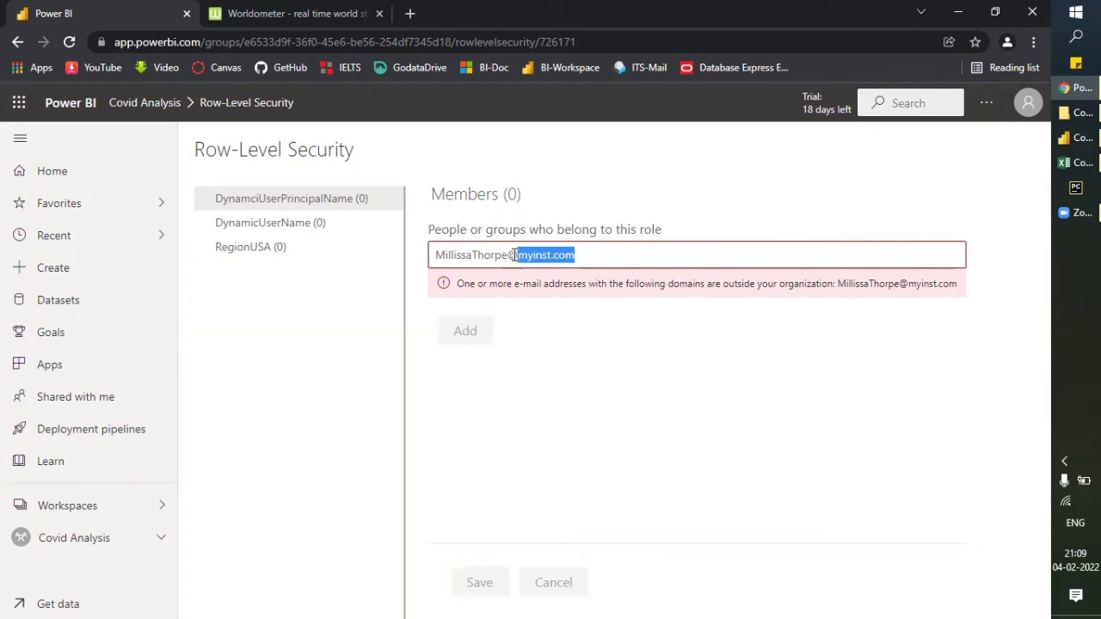
{"action": "left_click", "coordinate": [585, 255]}
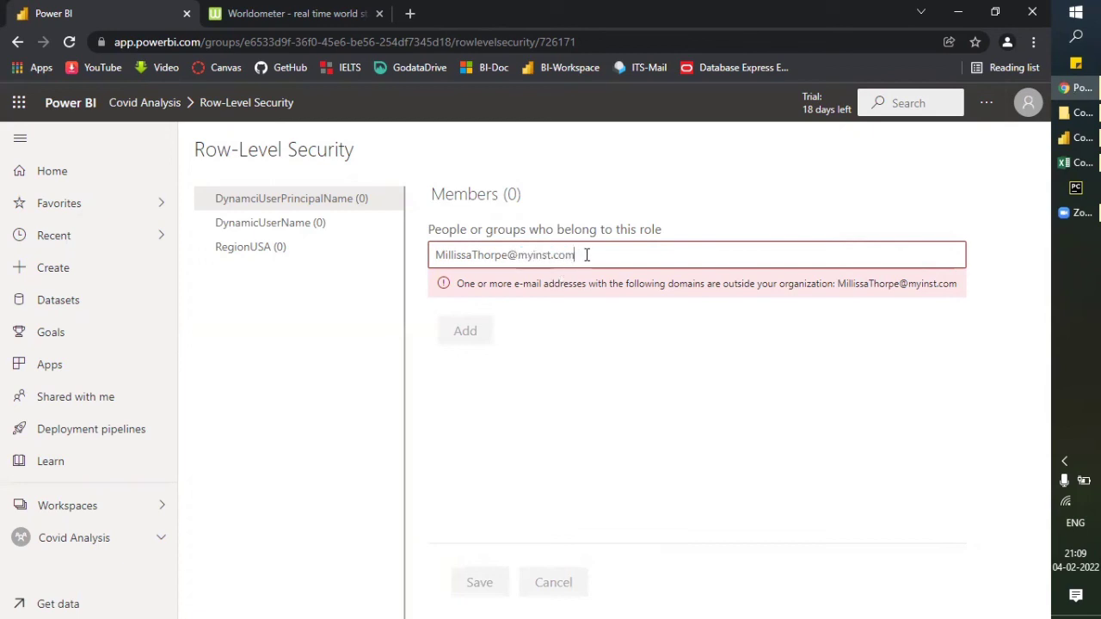
{"action": "left_click_drag", "start_coordinate": [587, 255], "coordinate": [519, 256]}
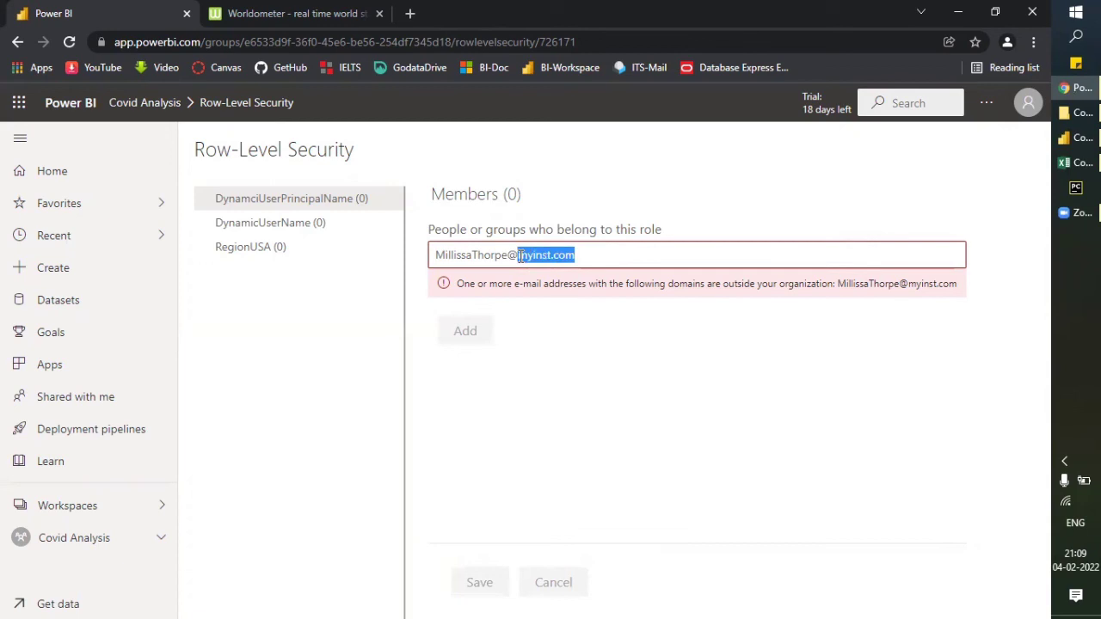
Step: Try to change the domain of the e-mail address entered for the DynamciUserPrincipalName role to ITSSOLUTIONS.IN
{"action": "type", "text": "ITSS"}
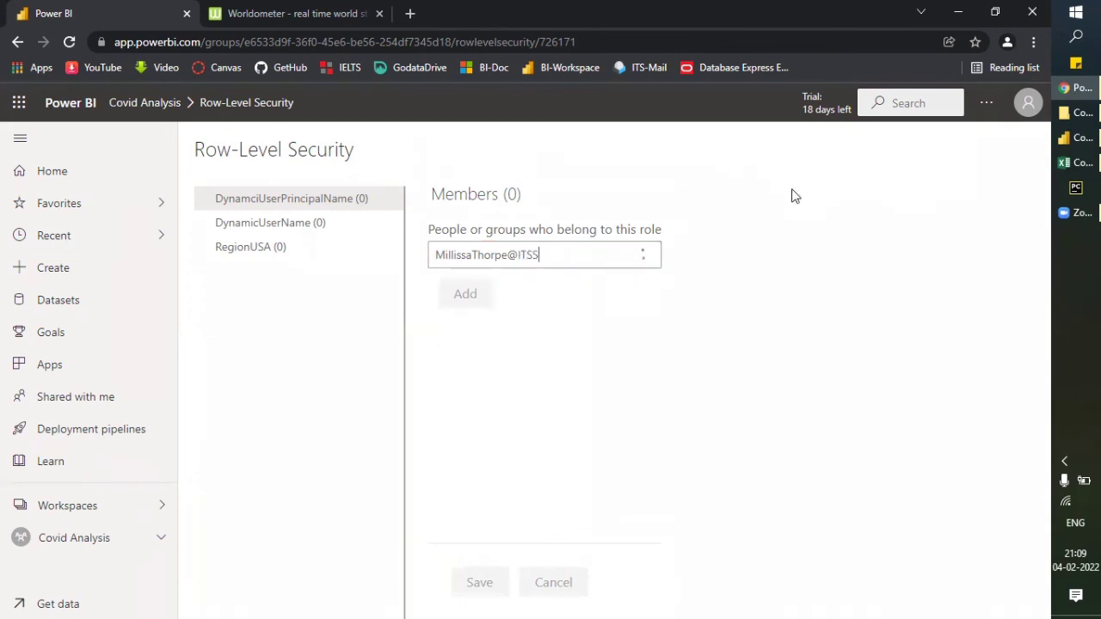
{"action": "type", "text": "OLUTIONS.COM"}
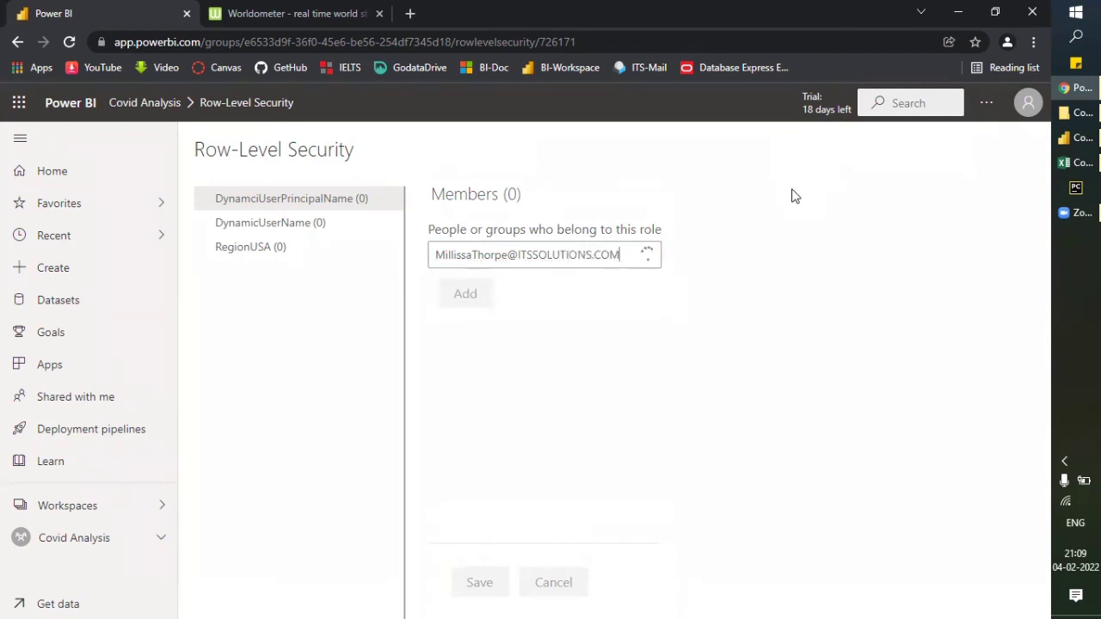
{"action": "key", "text": "BackSpace"}
{"action": "key", "text": "BackSpace"}
{"action": "key", "text": "BackSpace"}
{"action": "type", "text": "IN"}
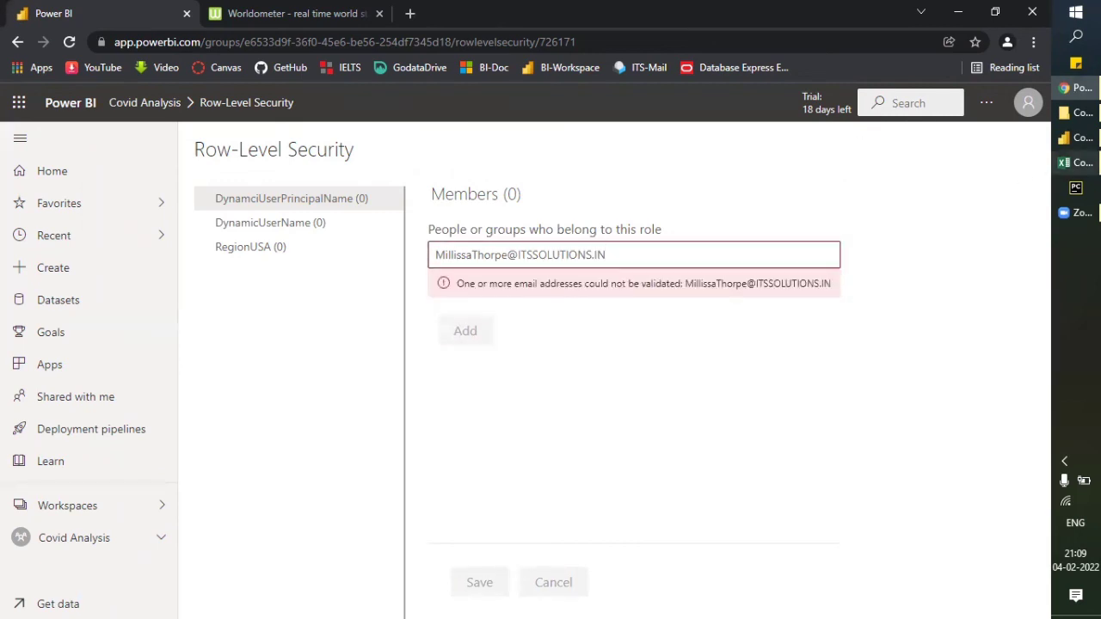
Step: Copy the organization's domain from the signed-in account's profile and paste it over the domain in the role's member field
{"action": "left_click", "coordinate": [1026, 107]}
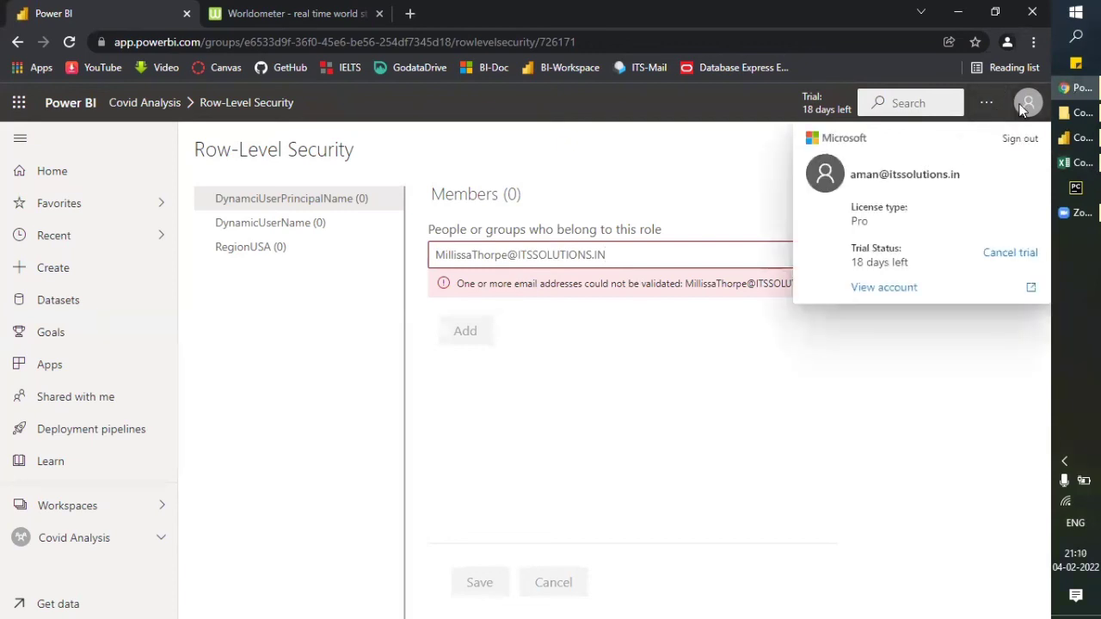
{"action": "left_click_drag", "start_coordinate": [948, 183], "coordinate": [878, 192]}
{"action": "key", "text": "ctrl+c"}
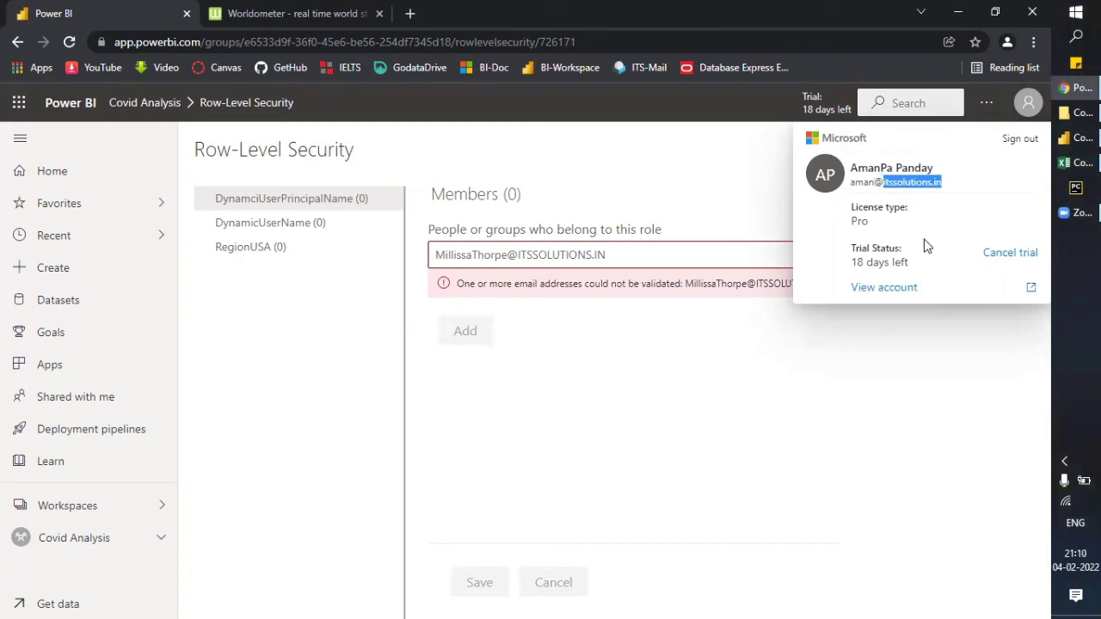
{"action": "left_click", "coordinate": [671, 340]}
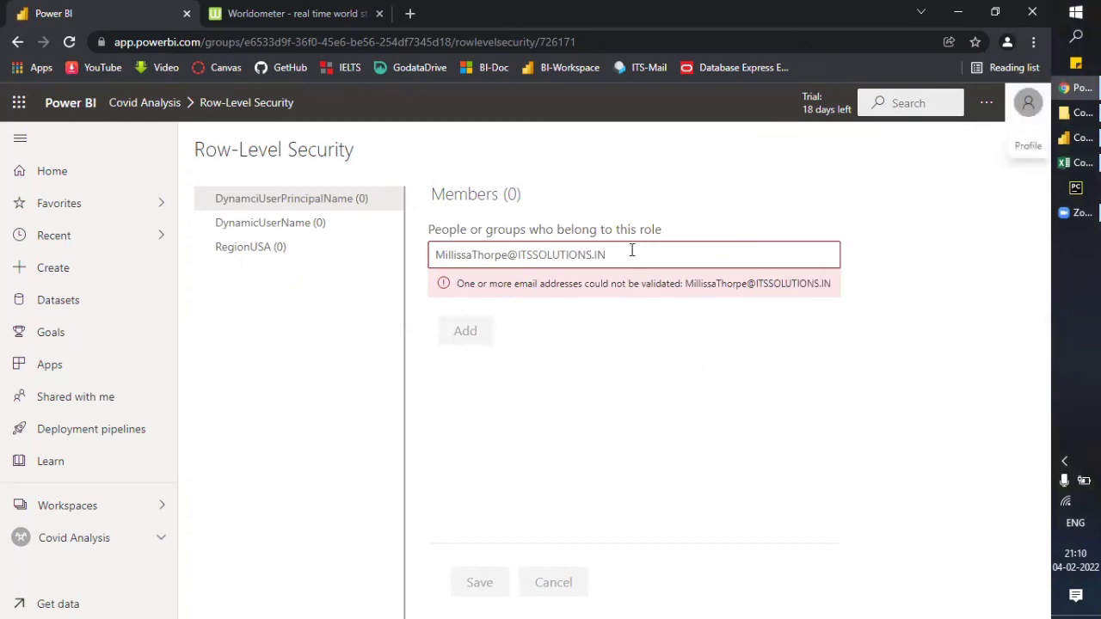
{"action": "left_click_drag", "start_coordinate": [518, 254], "coordinate": [645, 255]}
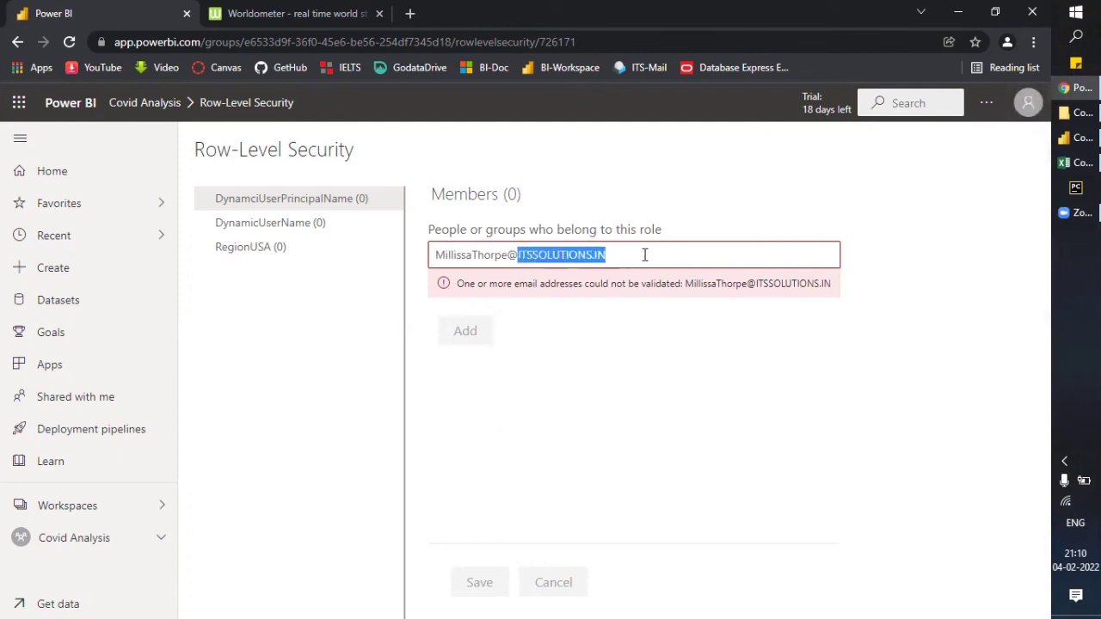
{"action": "key", "text": "ctrl+v"}
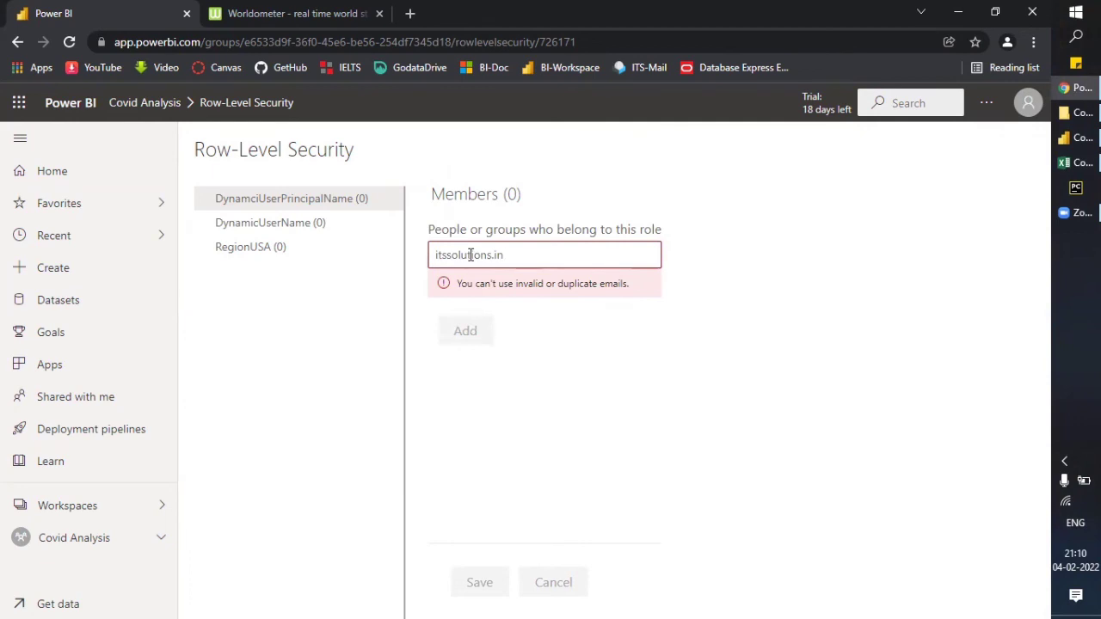
Step: Switch to Countries.xlsx in Excel and change the domain of the Mail ID in cell C4 to itssolutions.in
{"action": "key", "text": "alt+Tab"}
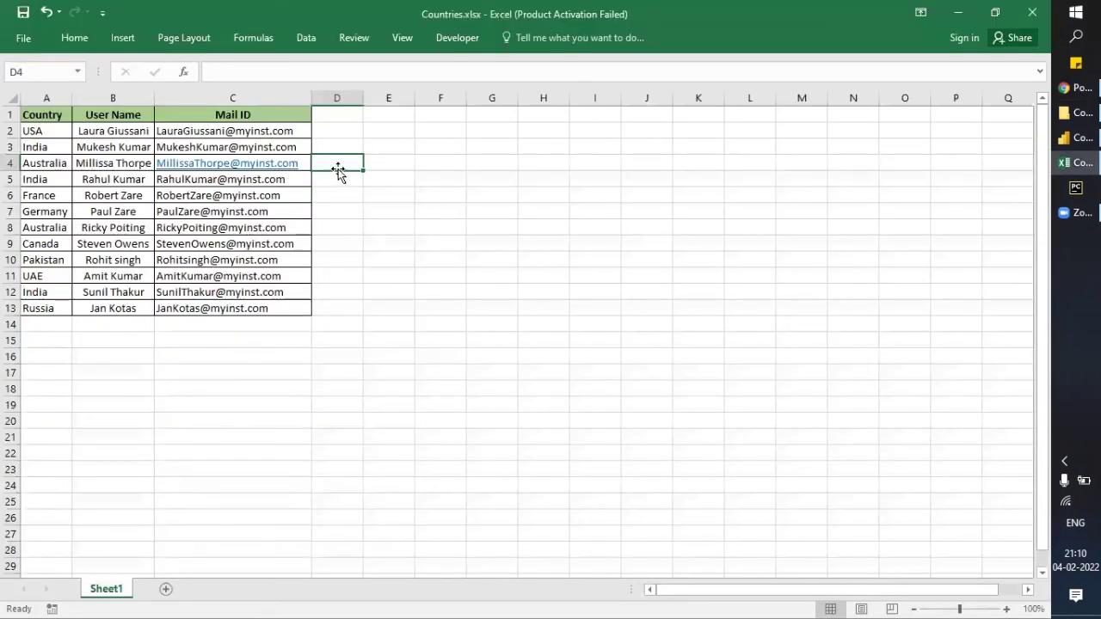
{"action": "key", "text": "Left"}
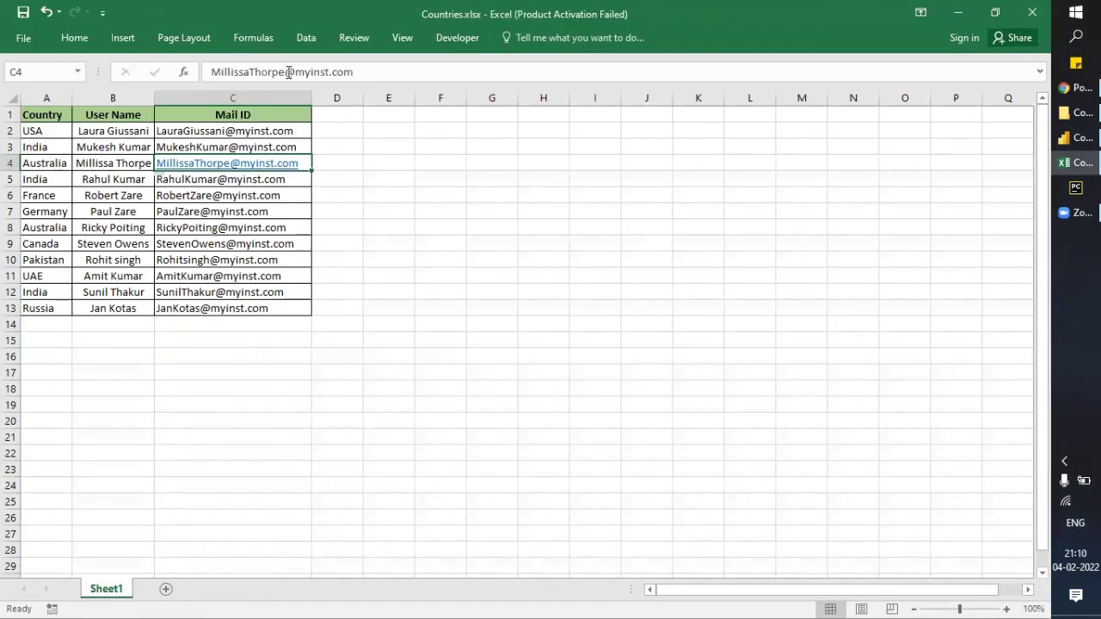
{"action": "left_click_drag", "start_coordinate": [296, 72], "coordinate": [396, 72]}
{"action": "type", "text": "itssolutions.in"}
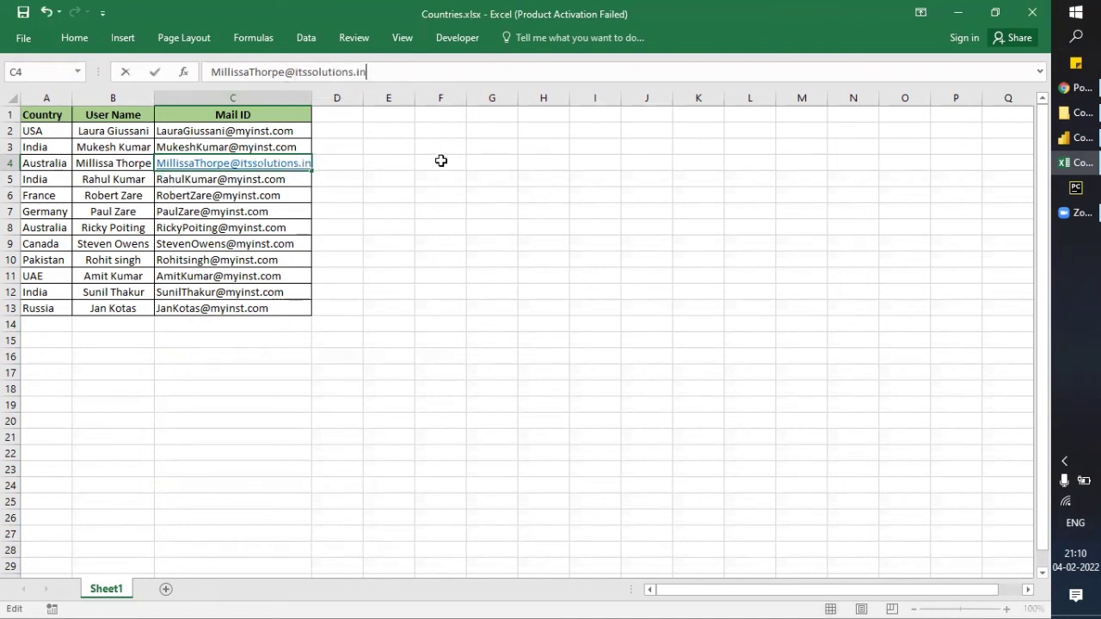
{"action": "key", "text": "Tab"}
Step: Copy the full Mail ID from cell C4 and paste it into the DynamciUserPrincipalName role's member field in Chrome
{"action": "key", "text": "Left"}
{"action": "left_click_drag", "start_coordinate": [378, 74], "coordinate": [109, 73]}
{"action": "key", "text": "ctrl+c"}
{"action": "key", "text": "Tab"}
{"action": "key", "text": "Left"}
{"action": "key", "text": "alt+Tab"}
{"action": "left_click_drag", "start_coordinate": [523, 255], "coordinate": [376, 252]}
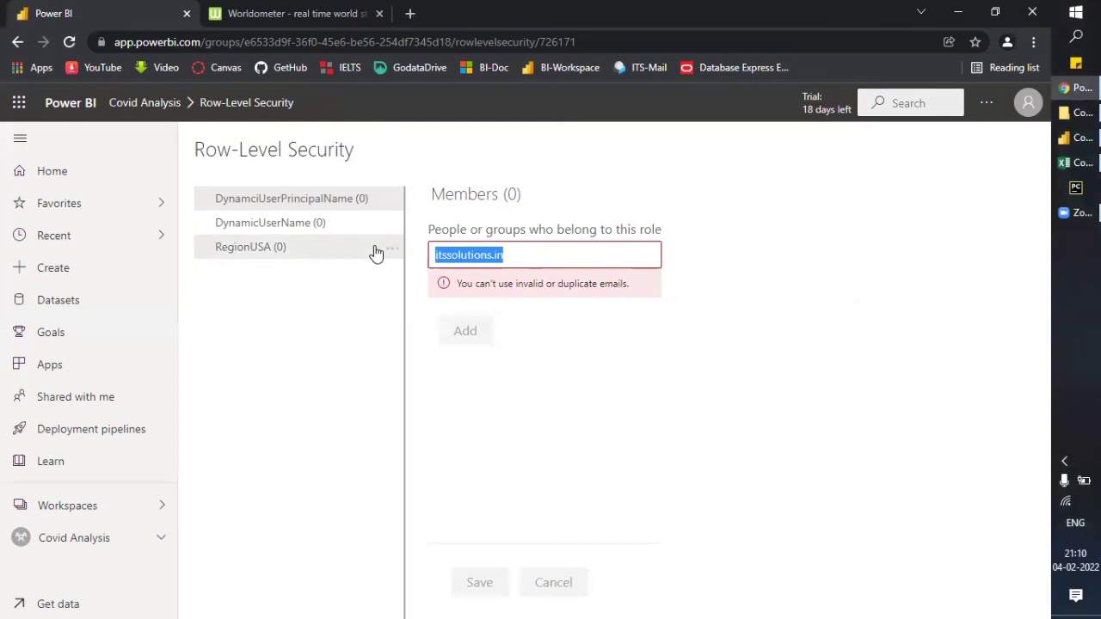
{"action": "key", "text": "ctrl+v"}
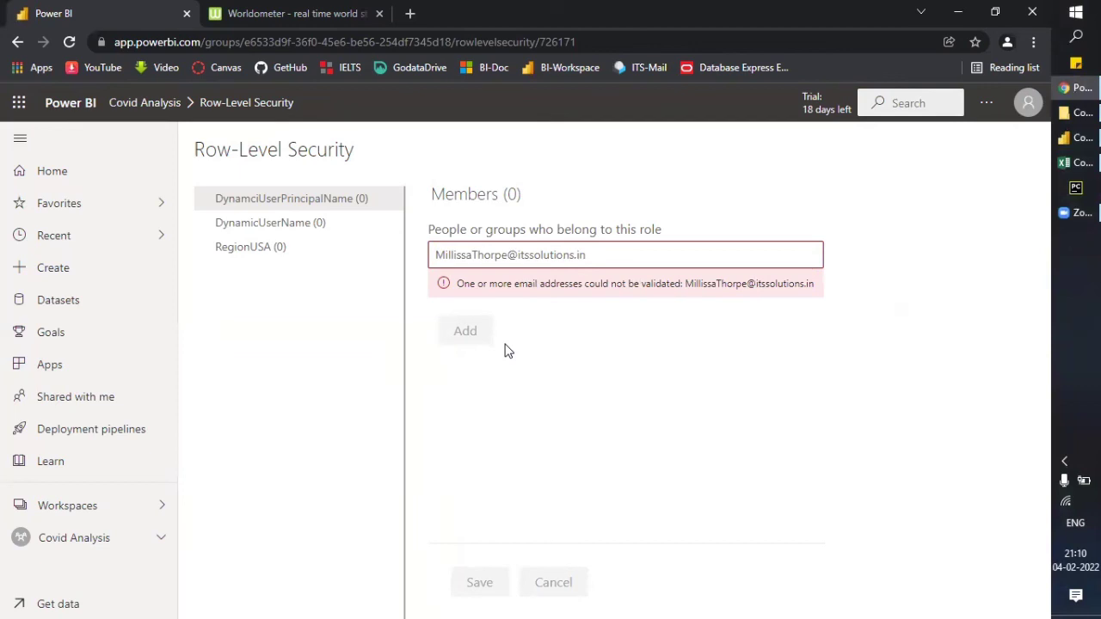
{"action": "triple_click", "coordinate": [556, 255]}
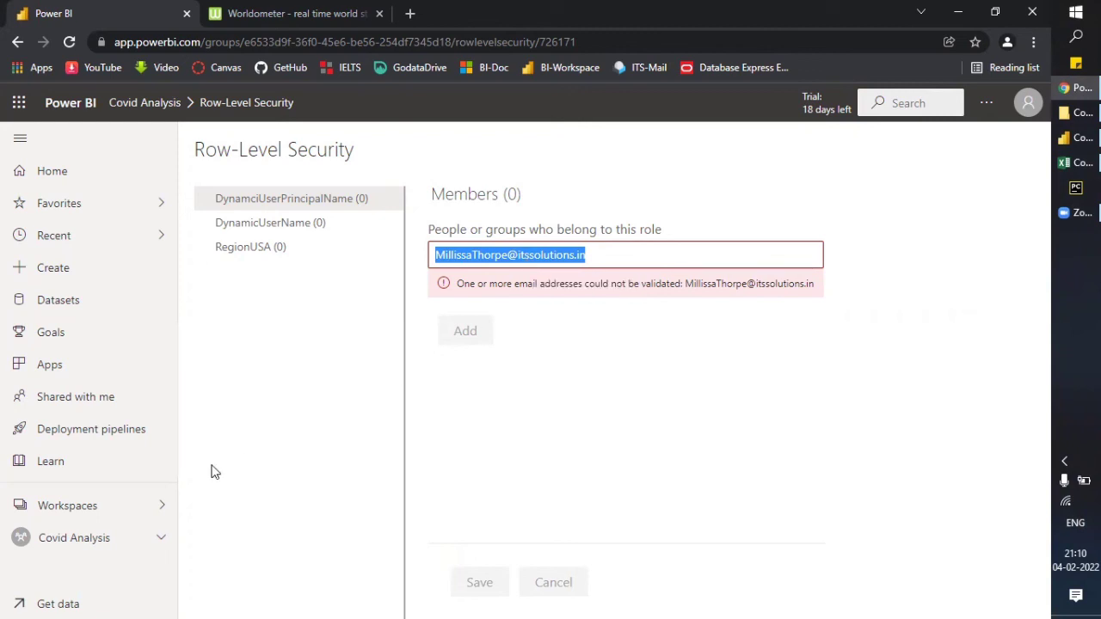
{"action": "left_click_drag", "start_coordinate": [606, 255], "coordinate": [431, 257]}
{"action": "left_click_drag", "start_coordinate": [593, 254], "coordinate": [442, 255]}
{"action": "left_click", "coordinate": [518, 353]}
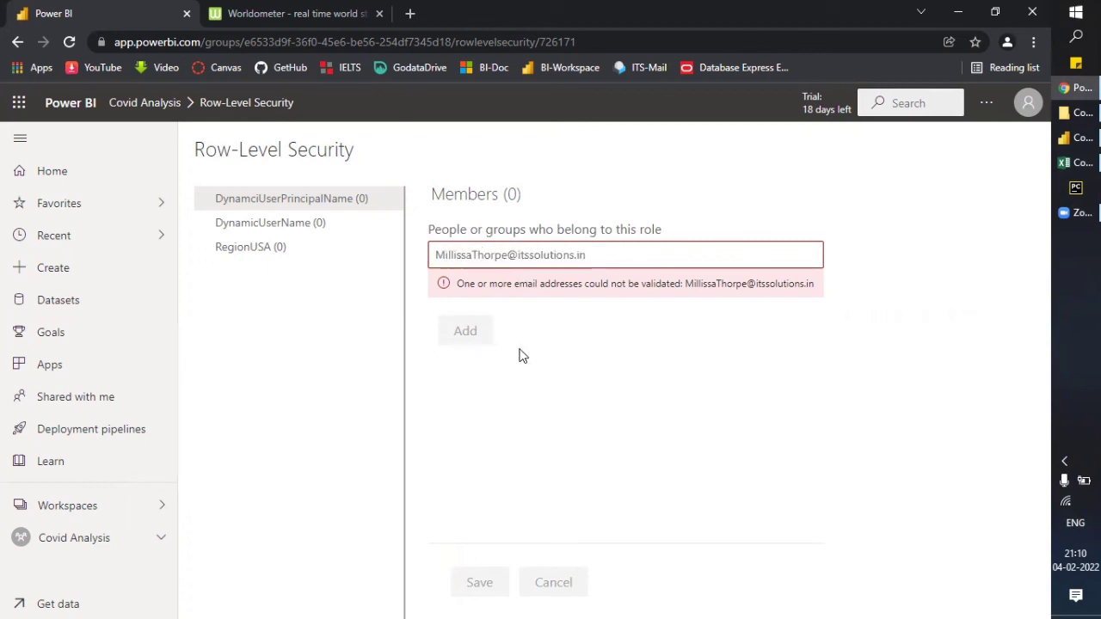
Step: Select the DynamicUserName role and fill its member field with the User Name copied from cell B4 of Countries.xlsx
{"action": "left_click", "coordinate": [283, 224]}
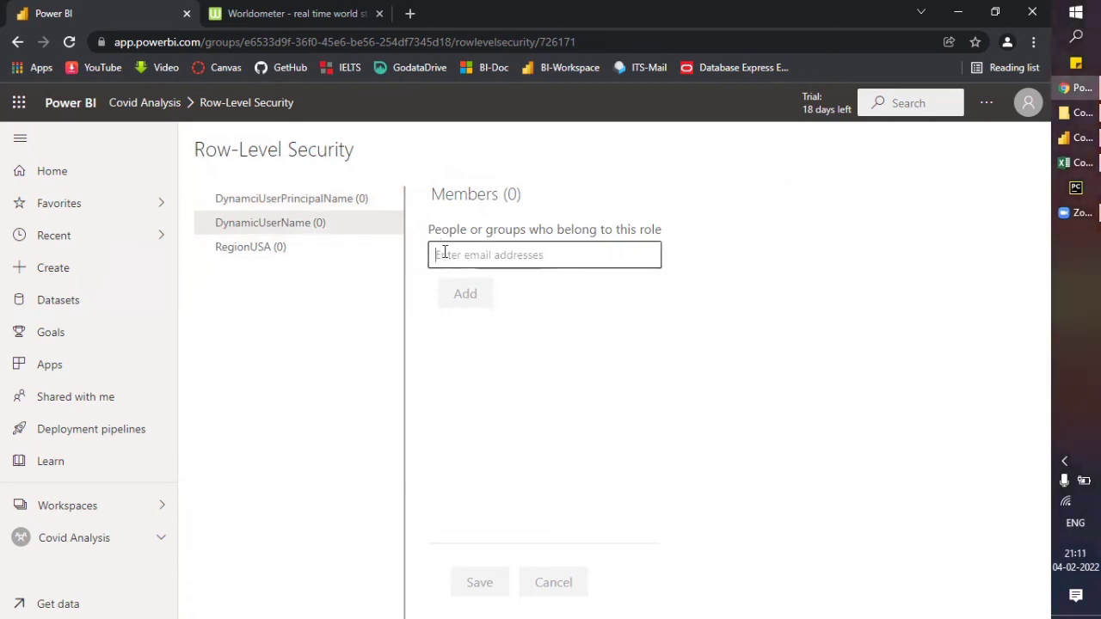
{"action": "key", "text": "alt+Tab"}
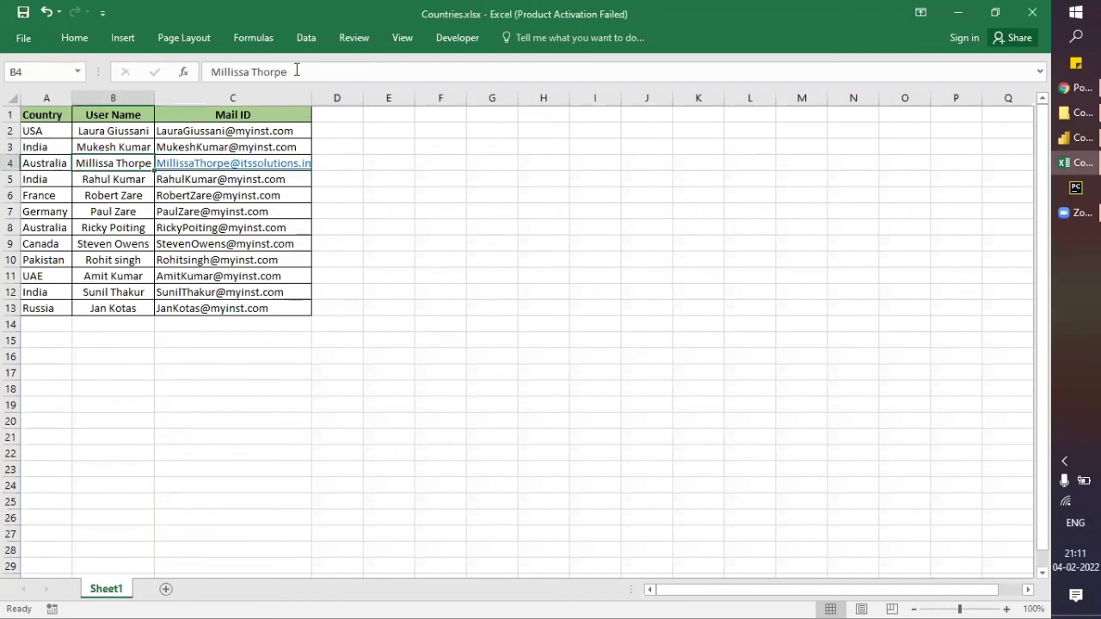
{"action": "triple_click", "coordinate": [295, 71]}
{"action": "key", "text": "ctrl+c"}
{"action": "key", "text": "Escape"}
{"action": "key", "text": "alt+Tab"}
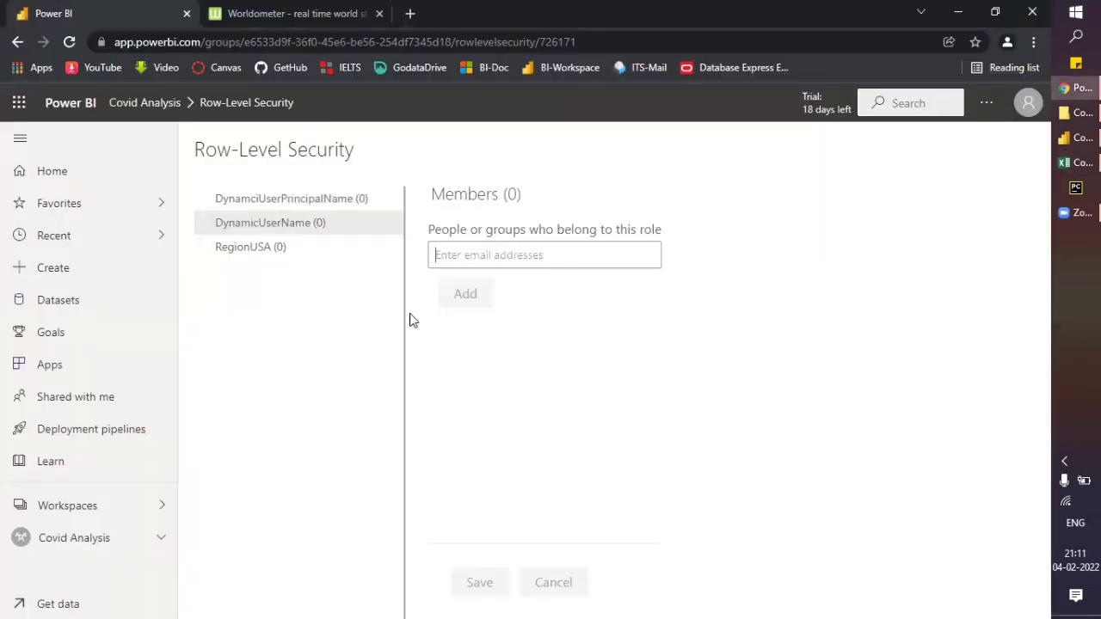
{"action": "key", "text": "ctrl+v"}
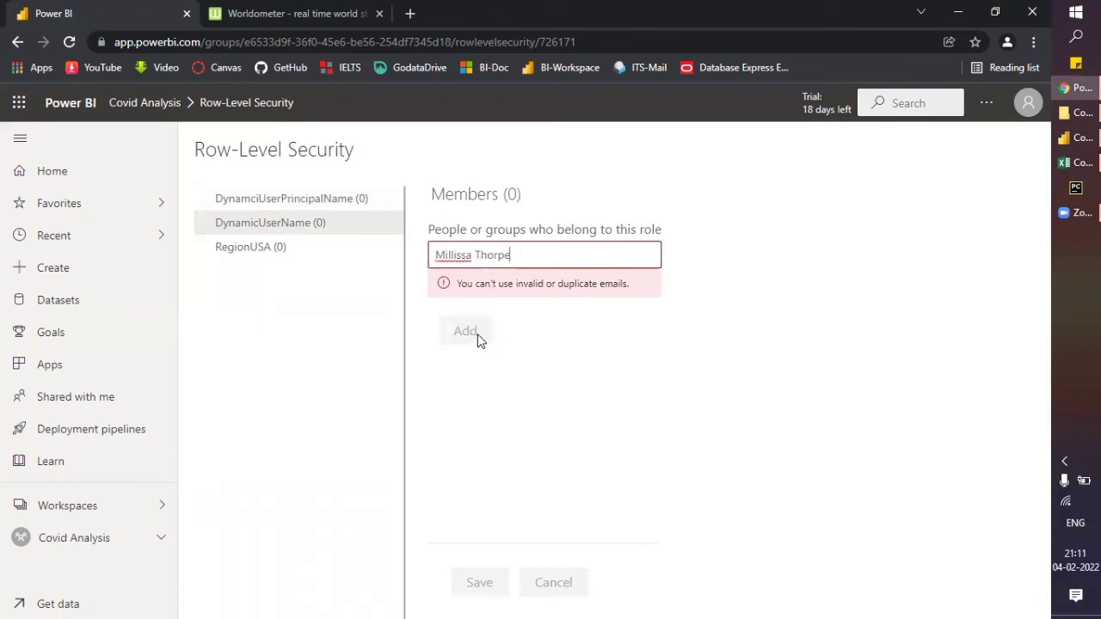
Step: Switch back to Countries.xlsx in Excel and examine the country and User Name pairing in row 4
{"action": "key", "text": "alt+Tab"}
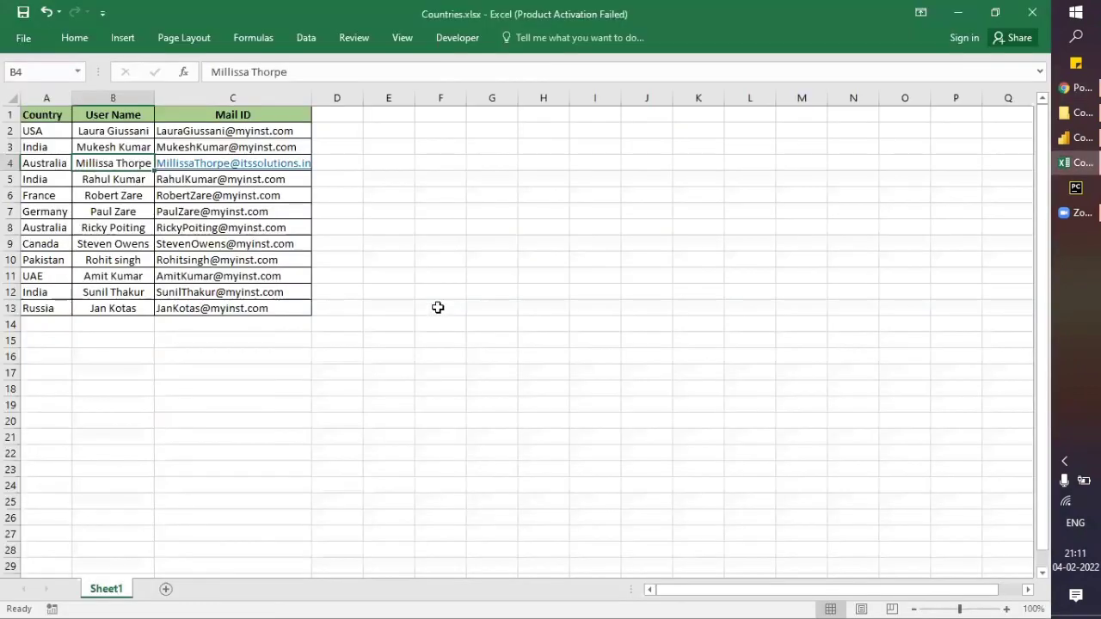
{"action": "left_click_drag", "start_coordinate": [34, 163], "coordinate": [112, 163]}
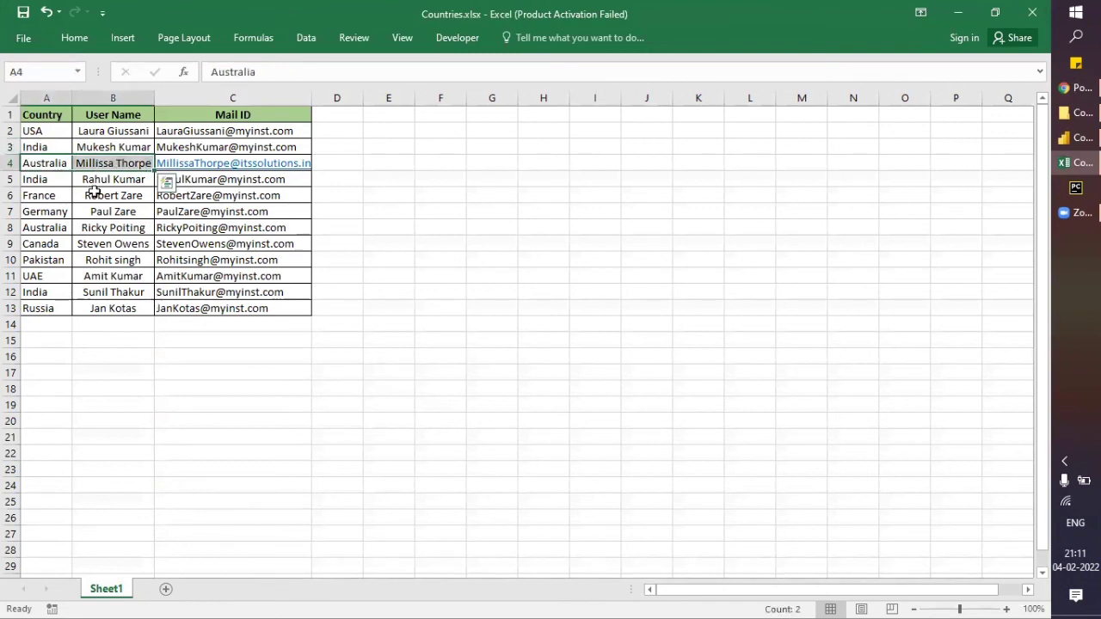
{"action": "left_click", "coordinate": [58, 160]}
{"action": "left_click", "coordinate": [78, 161]}
{"action": "left_click", "coordinate": [39, 161]}
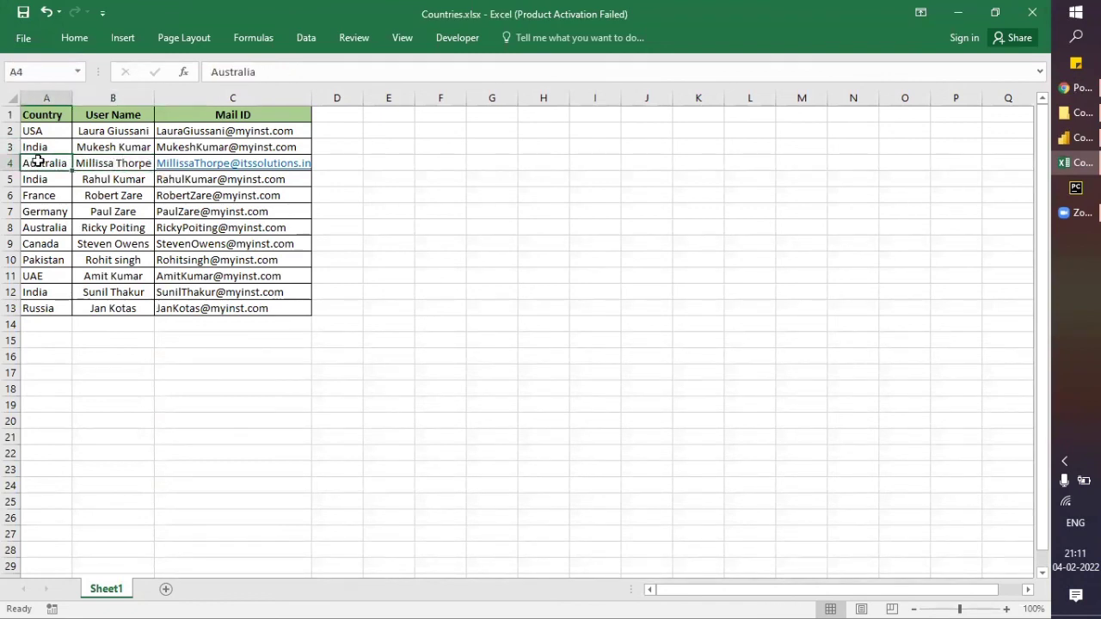
Step: Switch to Power BI Desktop and preview the Covid-19 Analysis report as the RegionUSA role, ending the preview when done
{"action": "key", "text": "alt+Tab"}
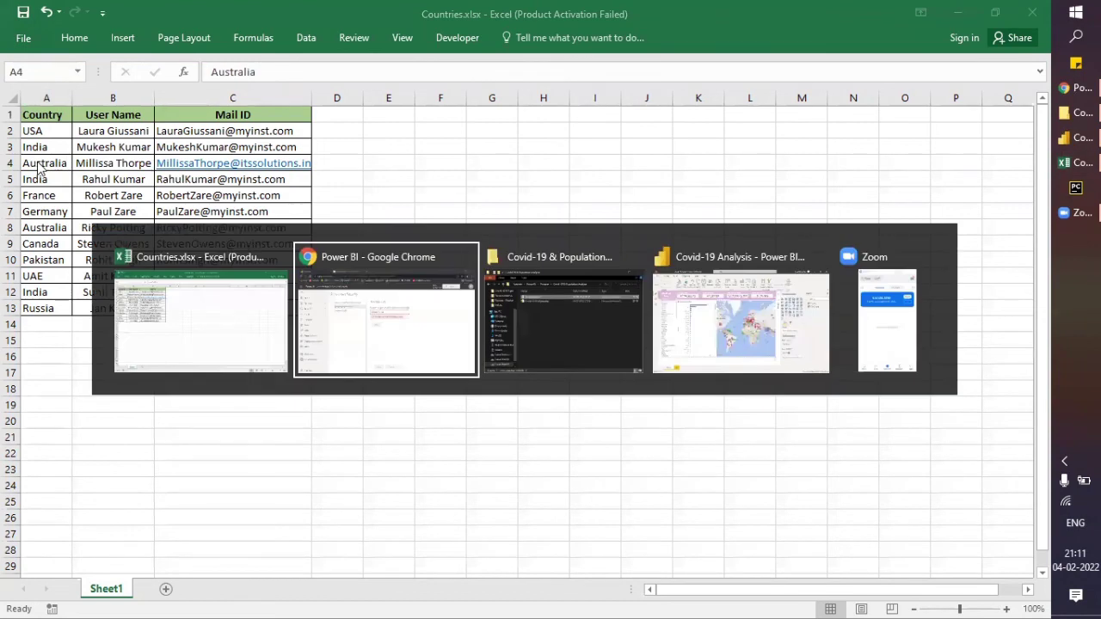
{"action": "key", "text": "alt+Tab"}
{"action": "key", "text": "alt+Tab"}
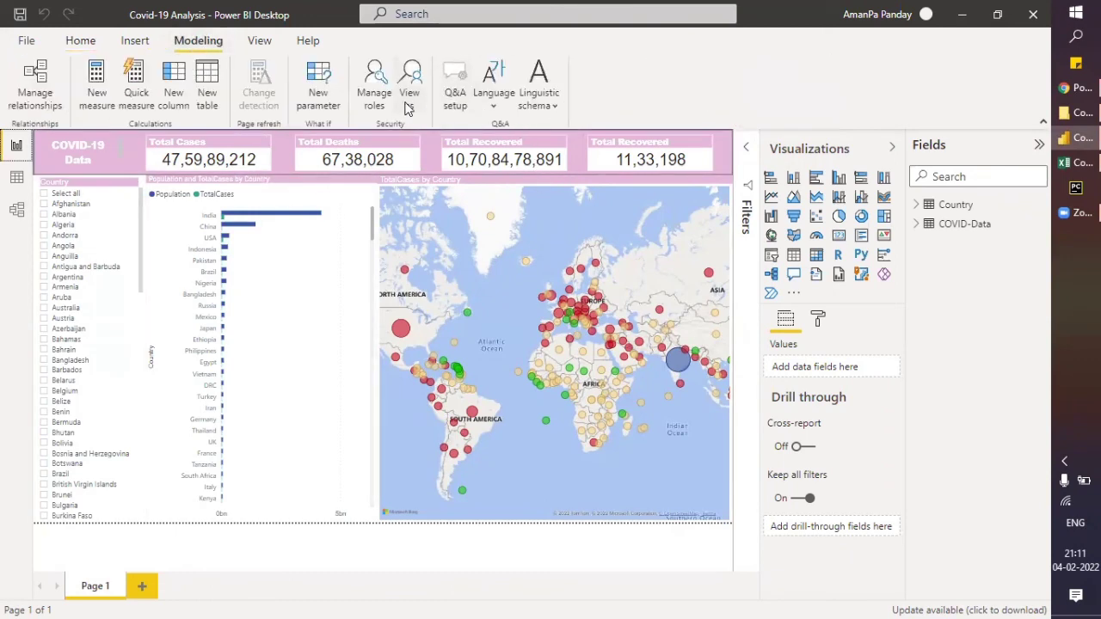
{"action": "left_click", "coordinate": [410, 94]}
{"action": "left_click", "coordinate": [397, 307]}
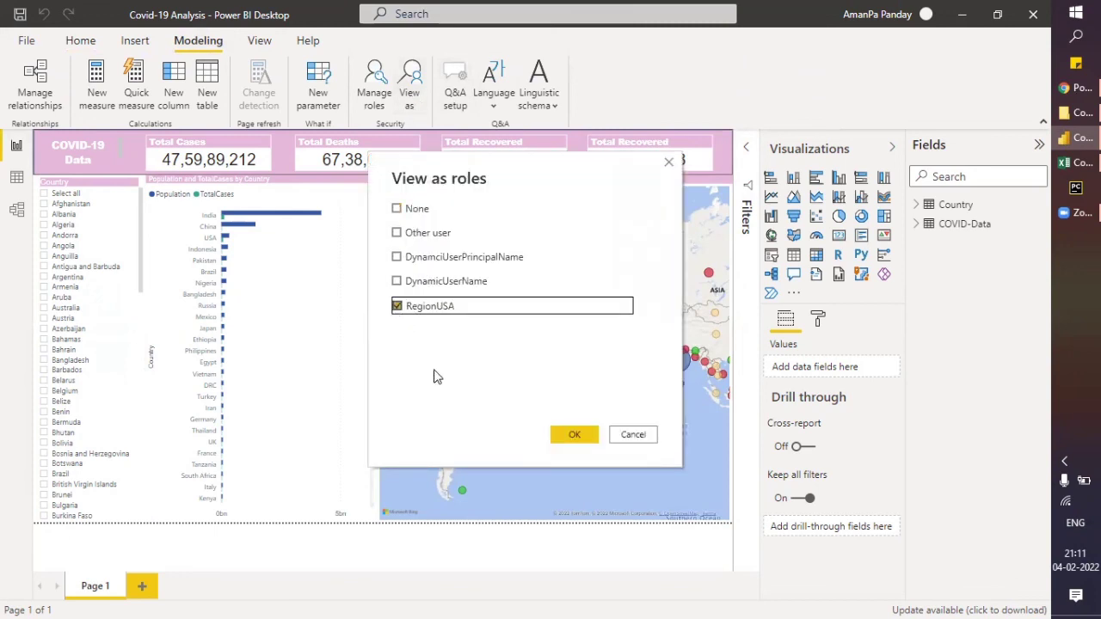
{"action": "left_click", "coordinate": [572, 441]}
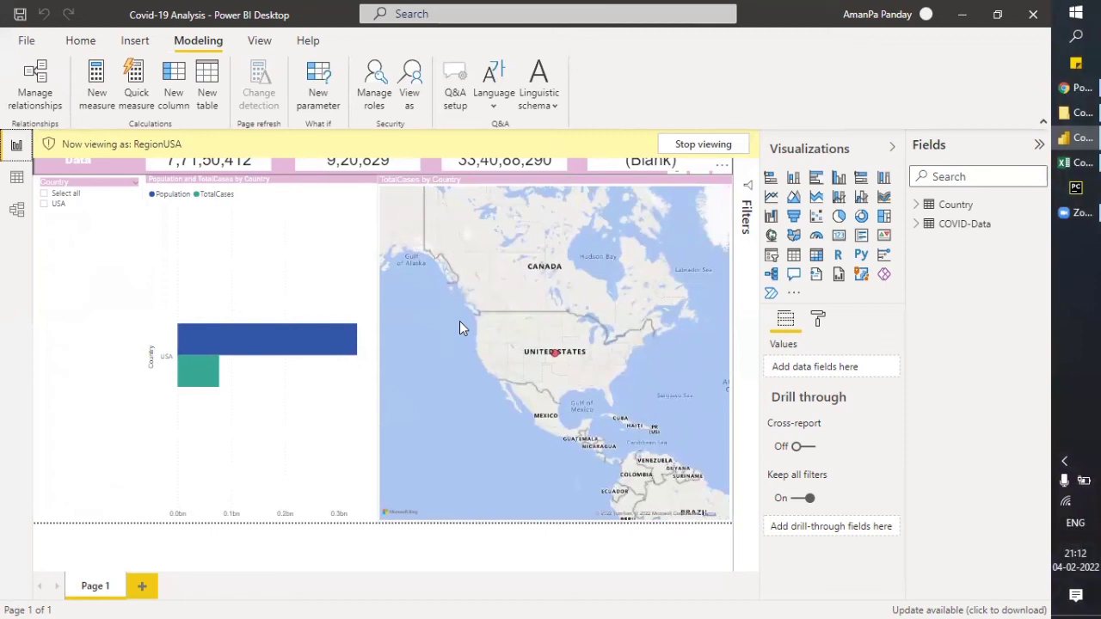
{"action": "left_click", "coordinate": [712, 143]}
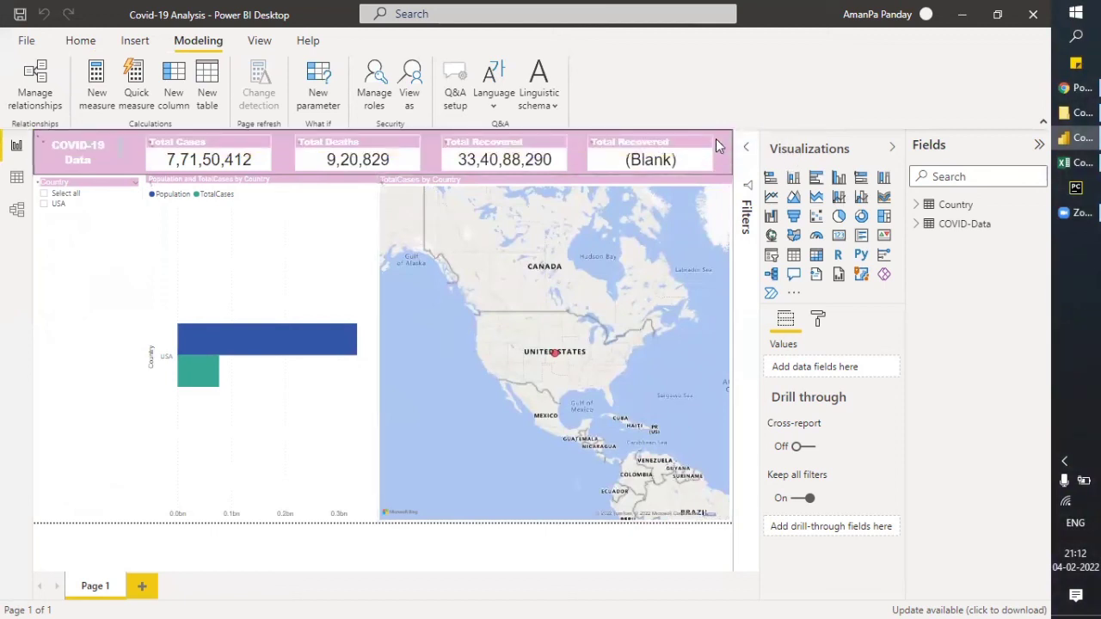